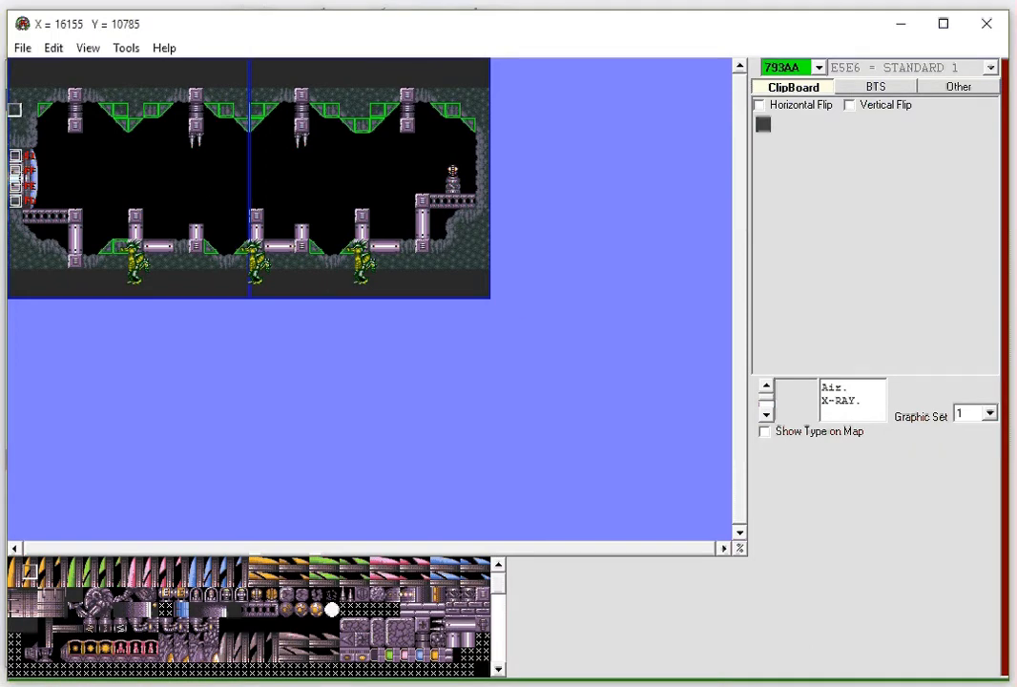
Step: Save the current room to the ROM
{"action": "left_click", "coordinate": [23, 48]}
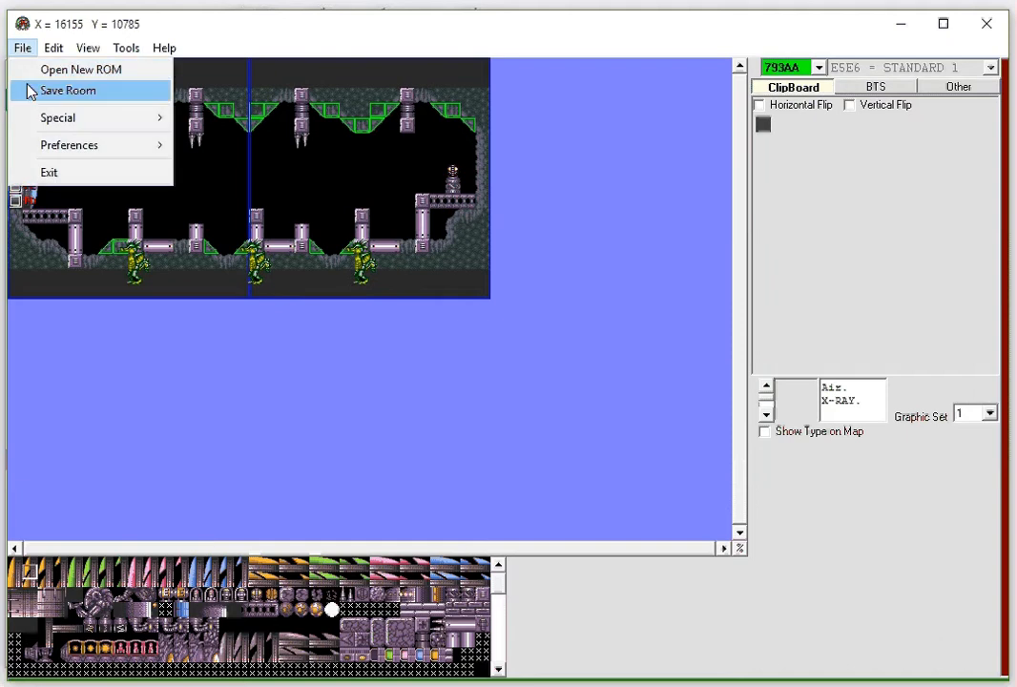
{"action": "left_click", "coordinate": [32, 91]}
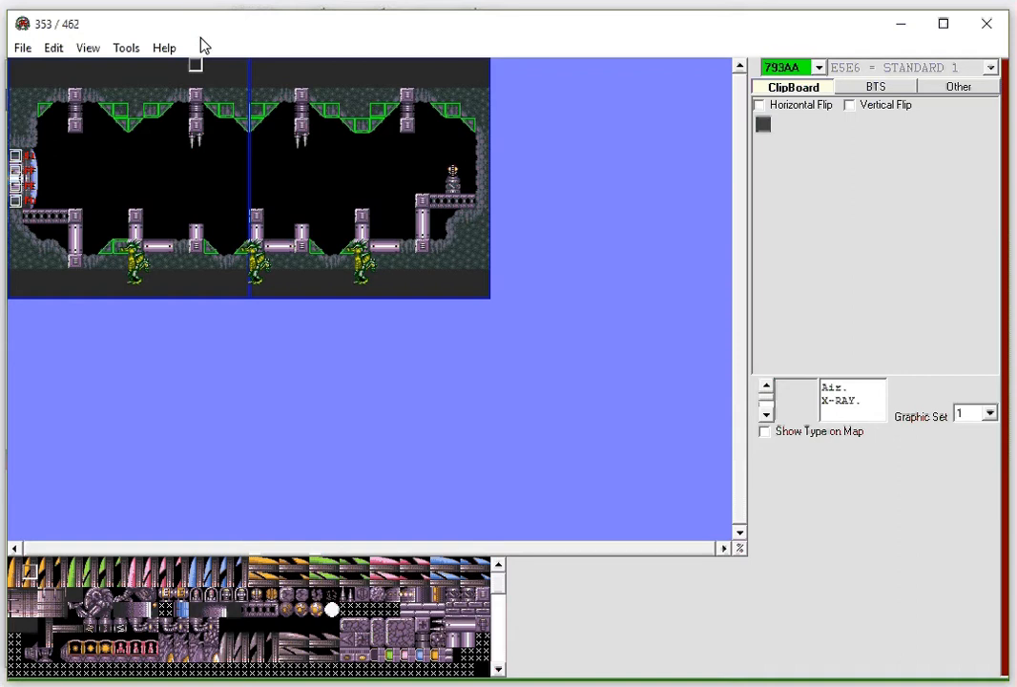
Step: Check the ROM for a header by starting its removal, and decline to remove it anyway
{"action": "left_click", "coordinate": [132, 50]}
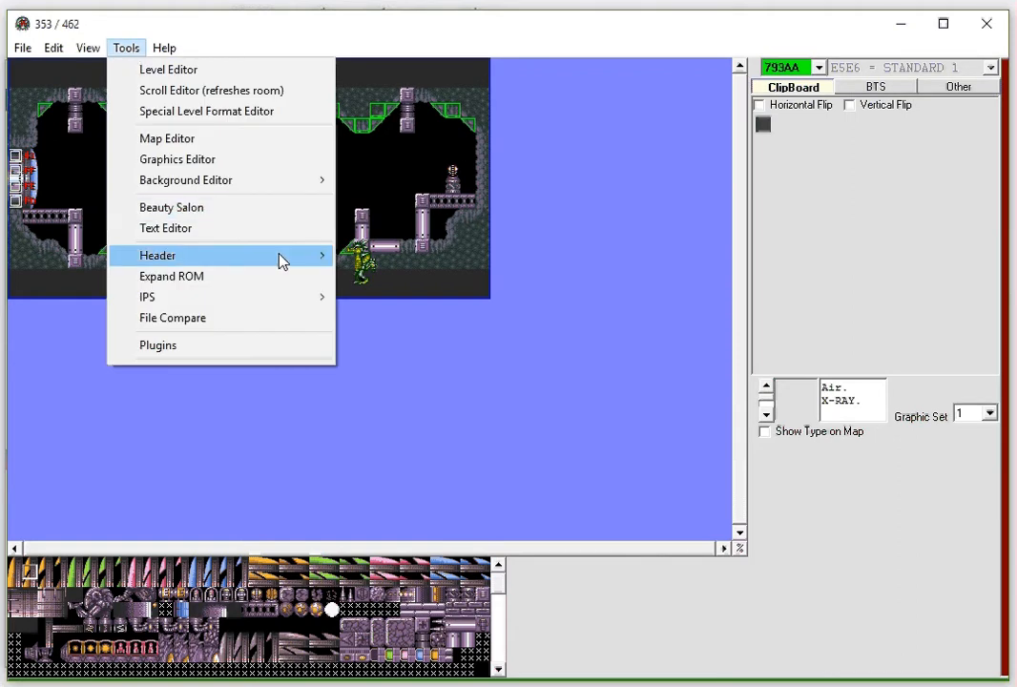
{"action": "mouse_move", "coordinate": [276, 260]}
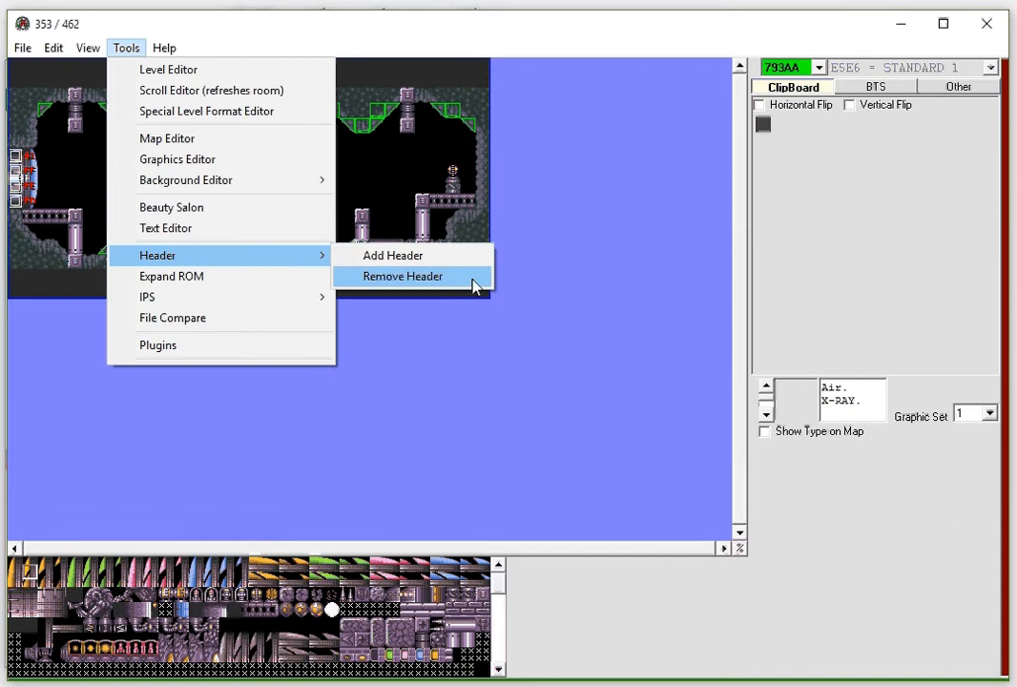
{"action": "left_click", "coordinate": [474, 284]}
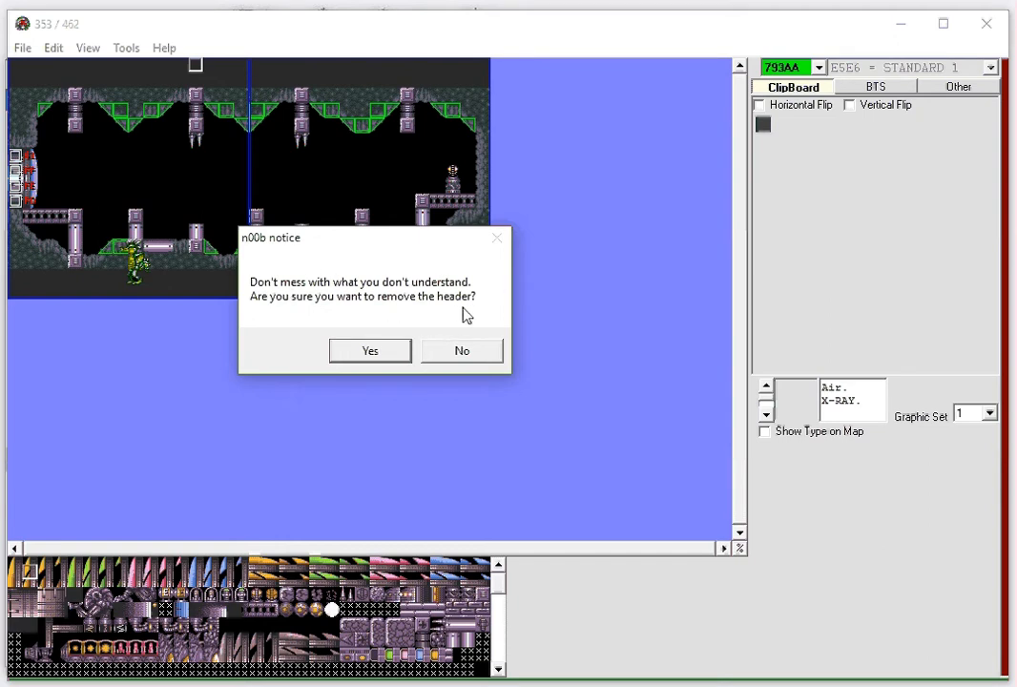
{"action": "left_click", "coordinate": [386, 353]}
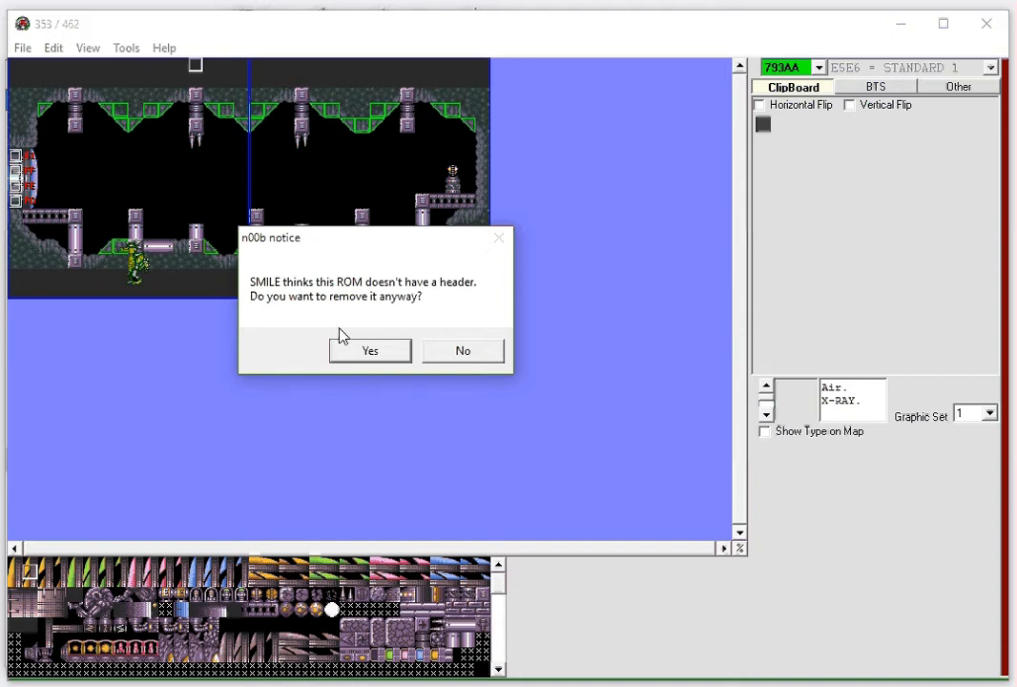
{"action": "left_click", "coordinate": [461, 351]}
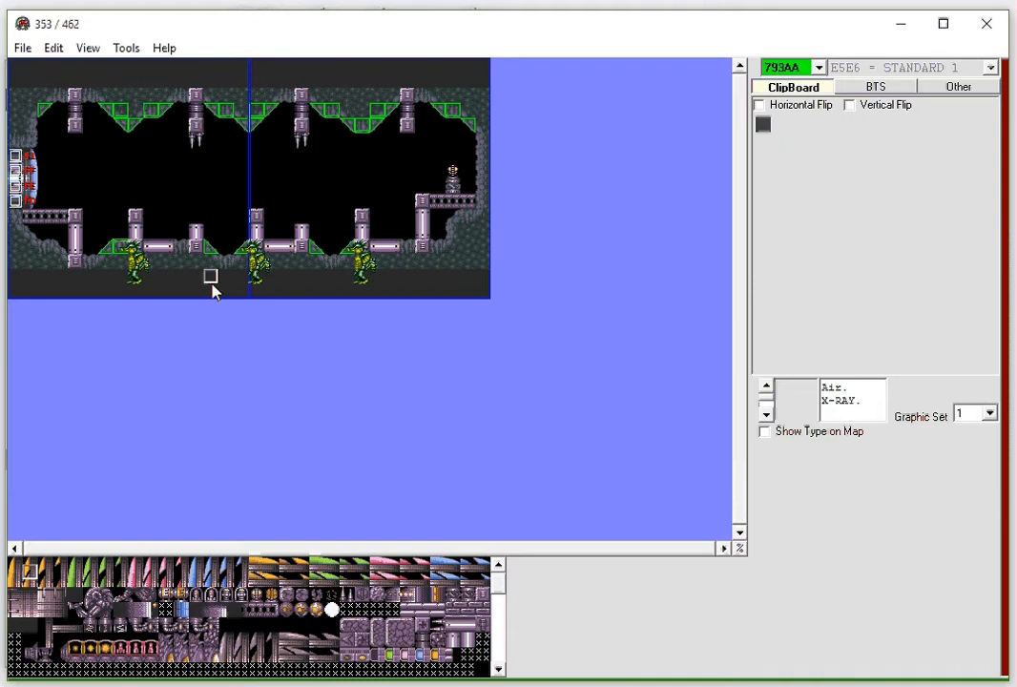
Step: Expand the ROM by adding a bank to its end, and close the room editor
{"action": "left_click", "coordinate": [125, 49]}
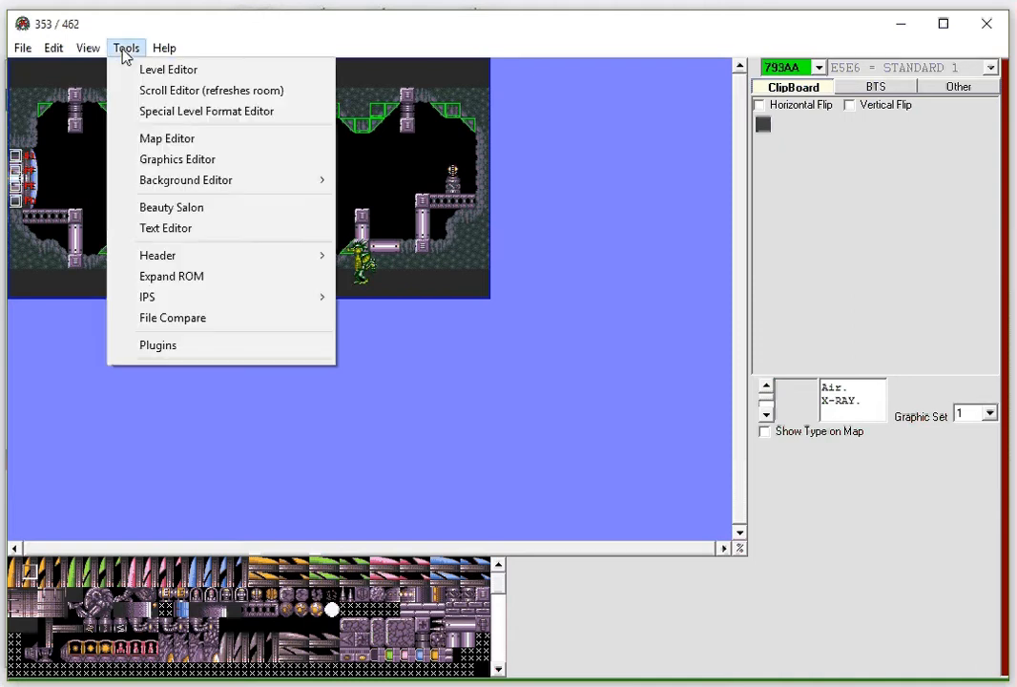
{"action": "left_click", "coordinate": [221, 277]}
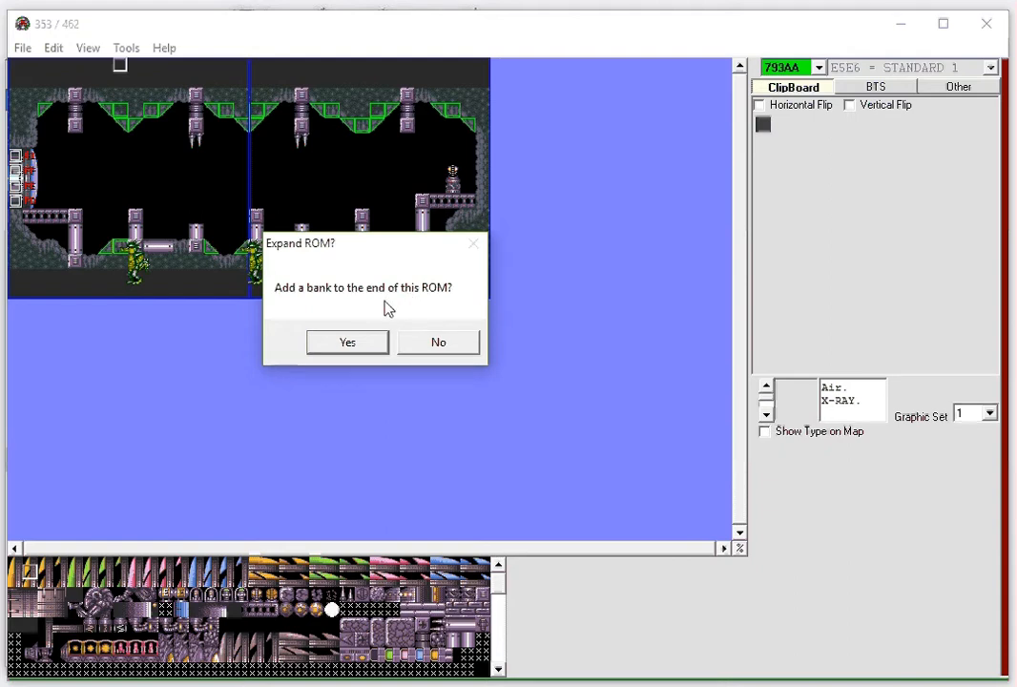
{"action": "left_click", "coordinate": [365, 352]}
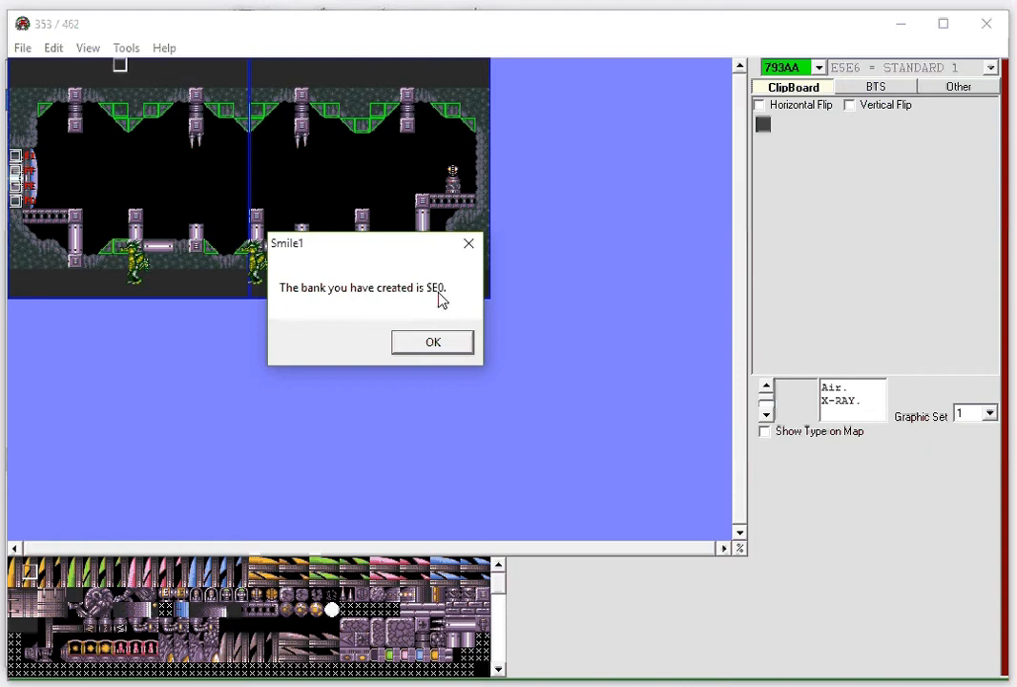
{"action": "left_click", "coordinate": [415, 347]}
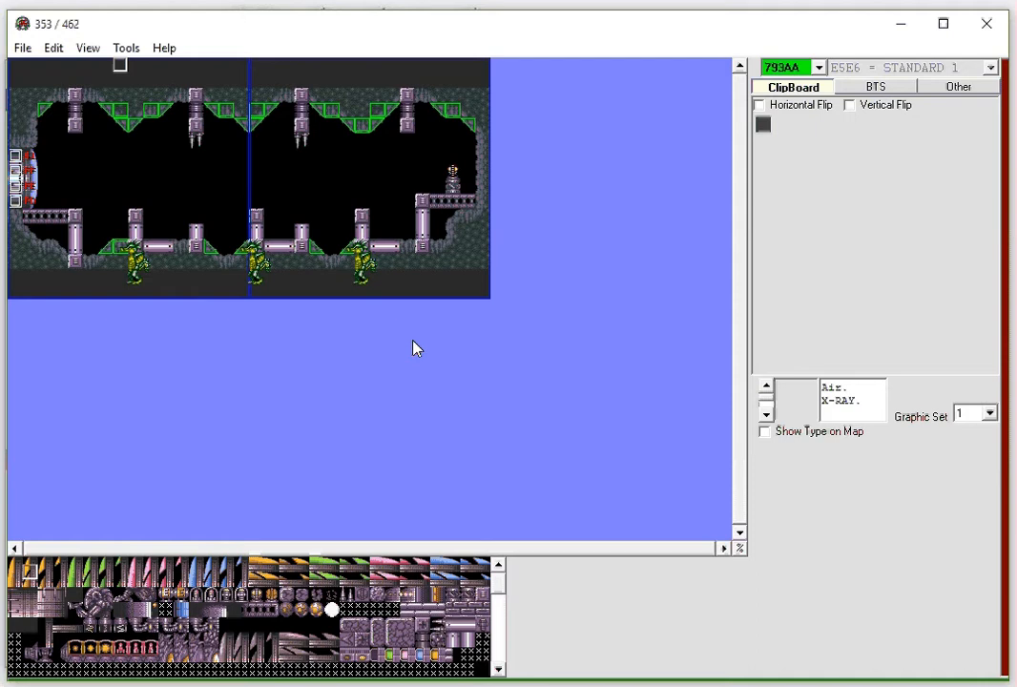
{"action": "left_click", "coordinate": [998, 29]}
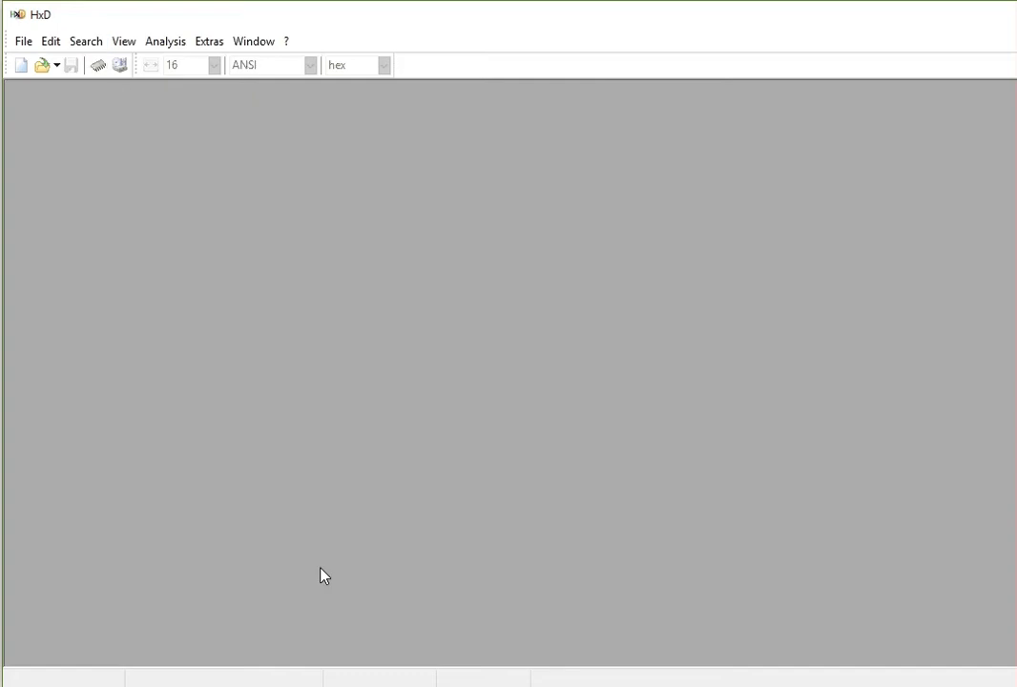
Step: In HxD, open the Super Metroid (JU) [!] ROM from its folder inside SMILE Tutorials
{"action": "left_click", "coordinate": [23, 42]}
{"action": "left_click", "coordinate": [40, 84]}
{"action": "left_click", "coordinate": [298, 95]}
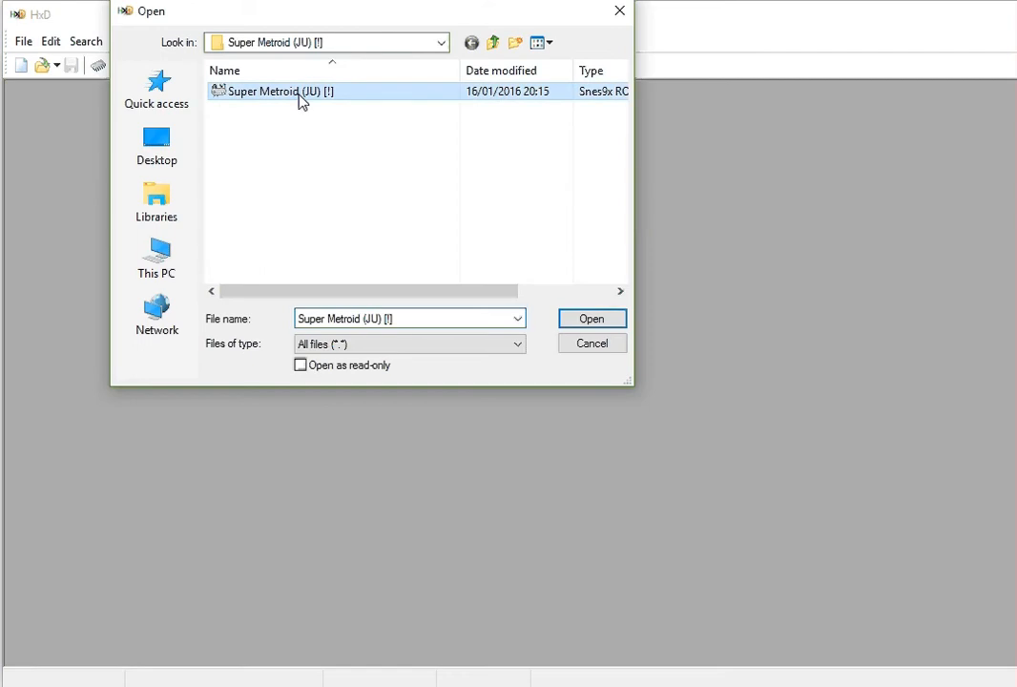
{"action": "left_click", "coordinate": [493, 45]}
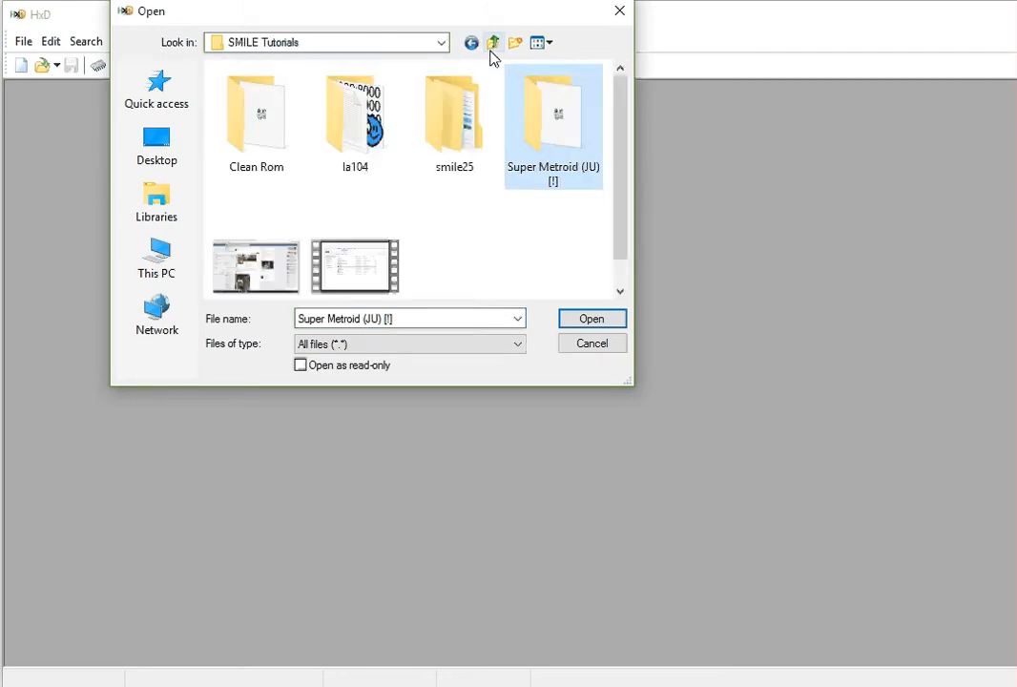
{"action": "double_click", "coordinate": [545, 136]}
{"action": "left_click", "coordinate": [245, 95]}
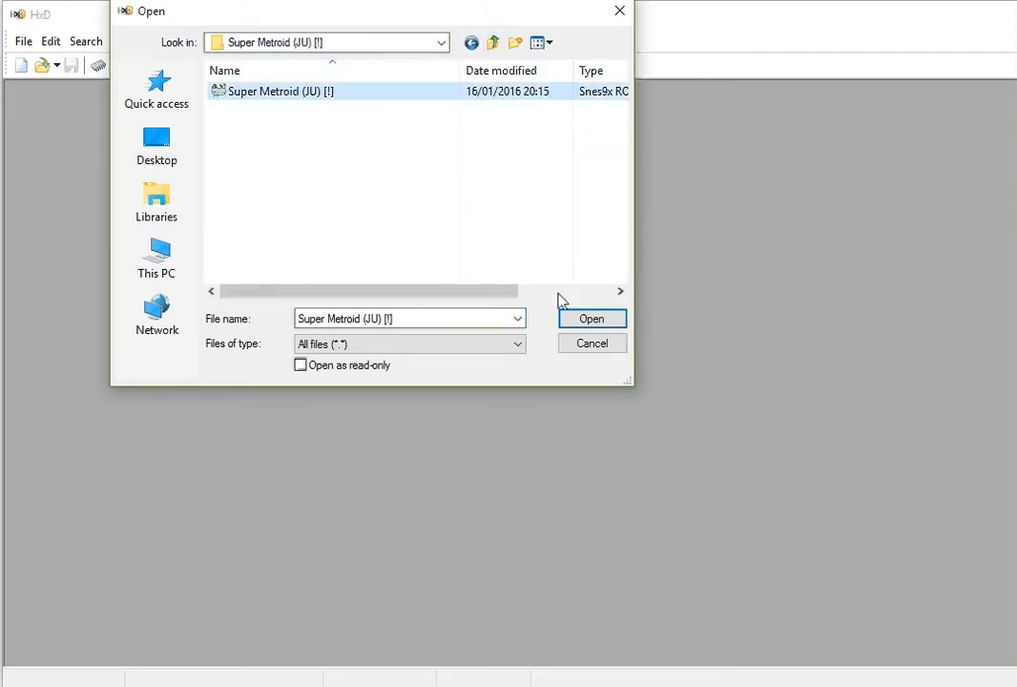
{"action": "left_click", "coordinate": [588, 321]}
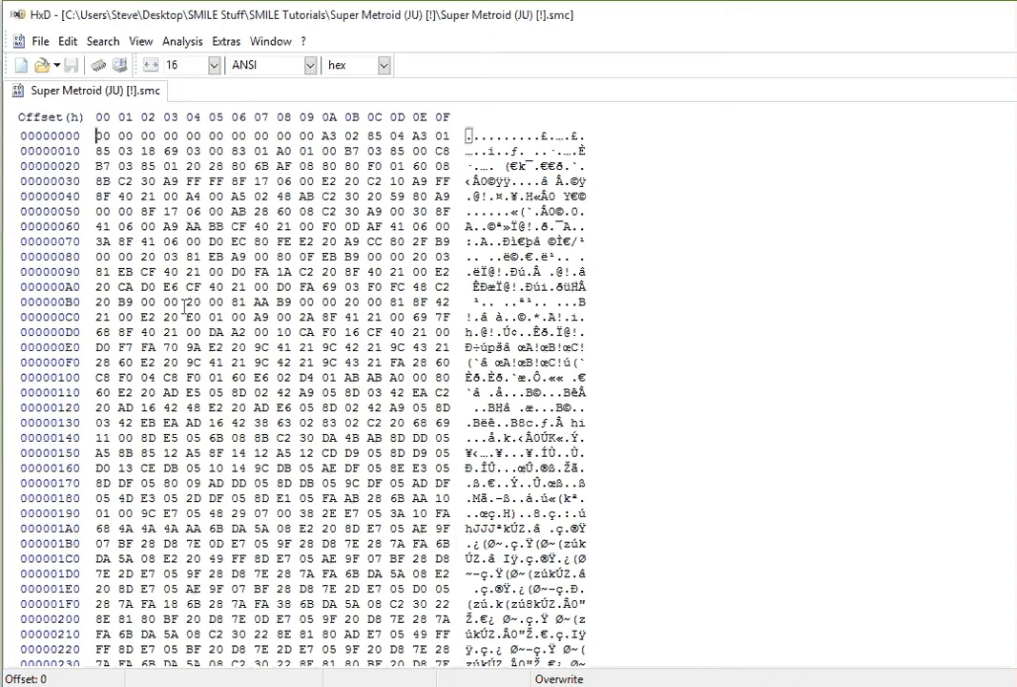
Step: Select the byte at offset 104 and place the cursor on the following byte
{"action": "left_click", "coordinate": [188, 377]}
{"action": "left_click_drag", "start_coordinate": [188, 377], "coordinate": [203, 377]}
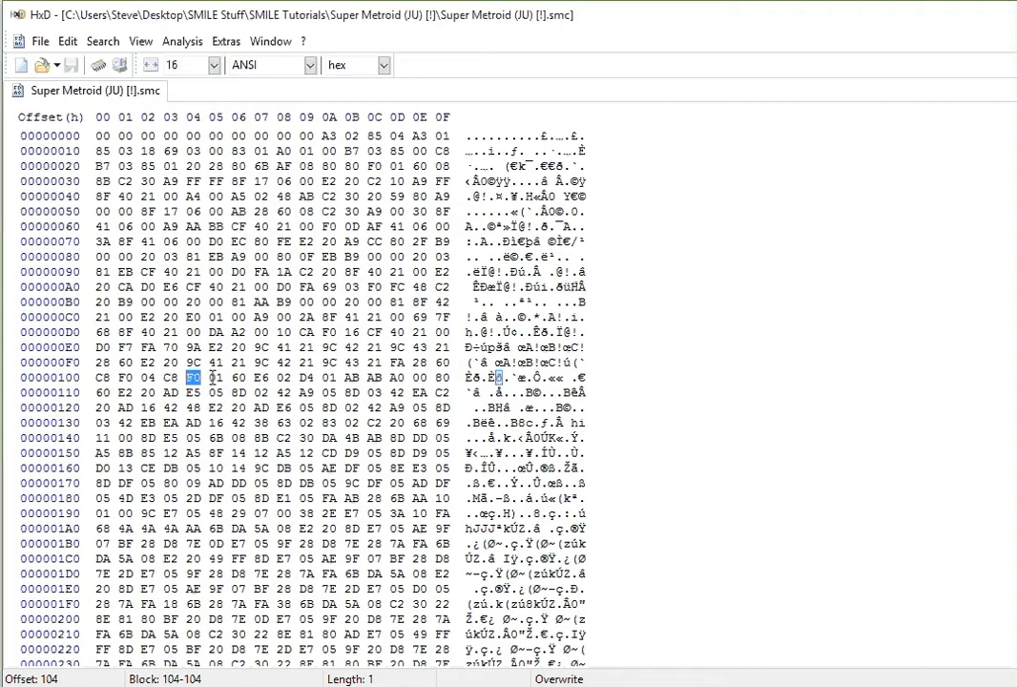
{"action": "left_click", "coordinate": [213, 378]}
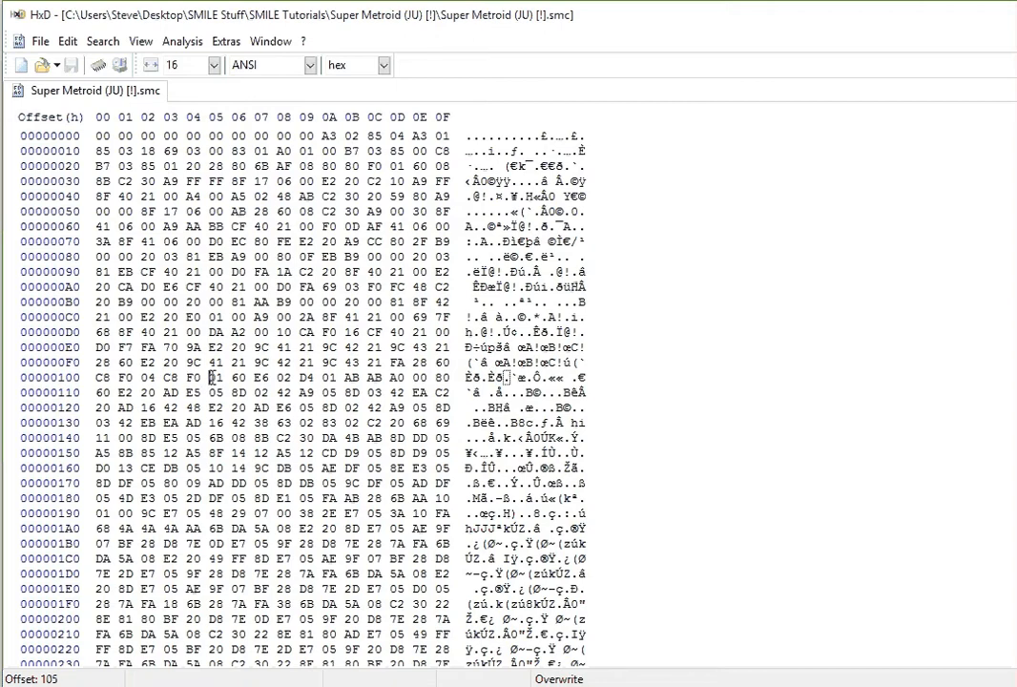
Step: Go to hex offset 300000 from the beginning of the ROM and examine the bytes around it
{"action": "key", "text": "ctrl+g"}
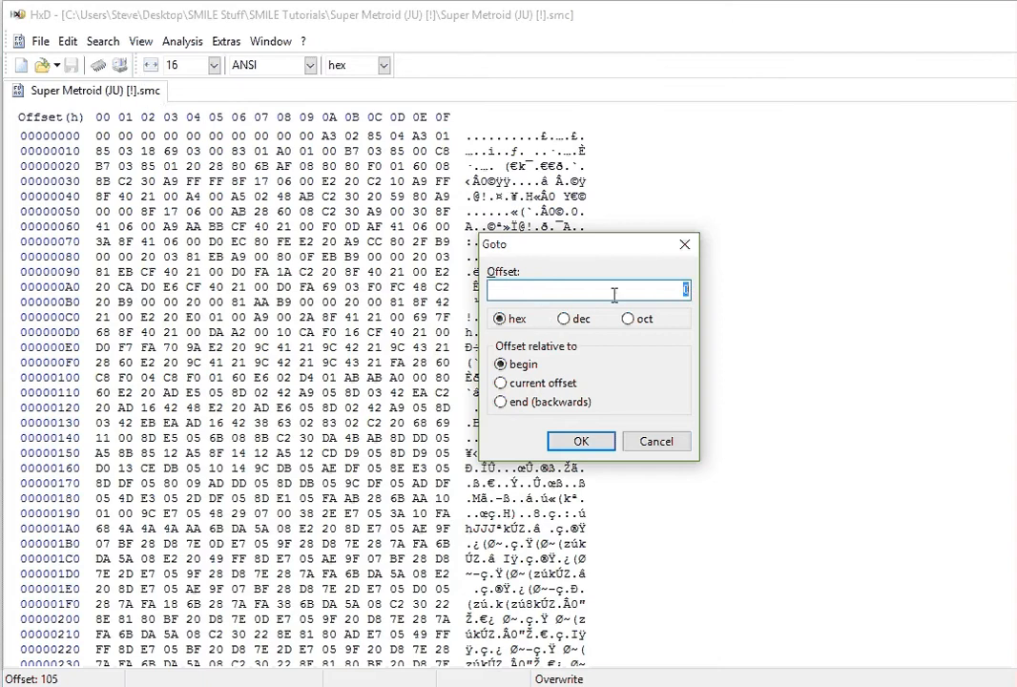
{"action": "type", "text": "300000"}
{"action": "left_click", "coordinate": [590, 446]}
{"action": "scroll", "coordinate": [172, 601], "scroll_direction": "down", "scroll_amount": 5}
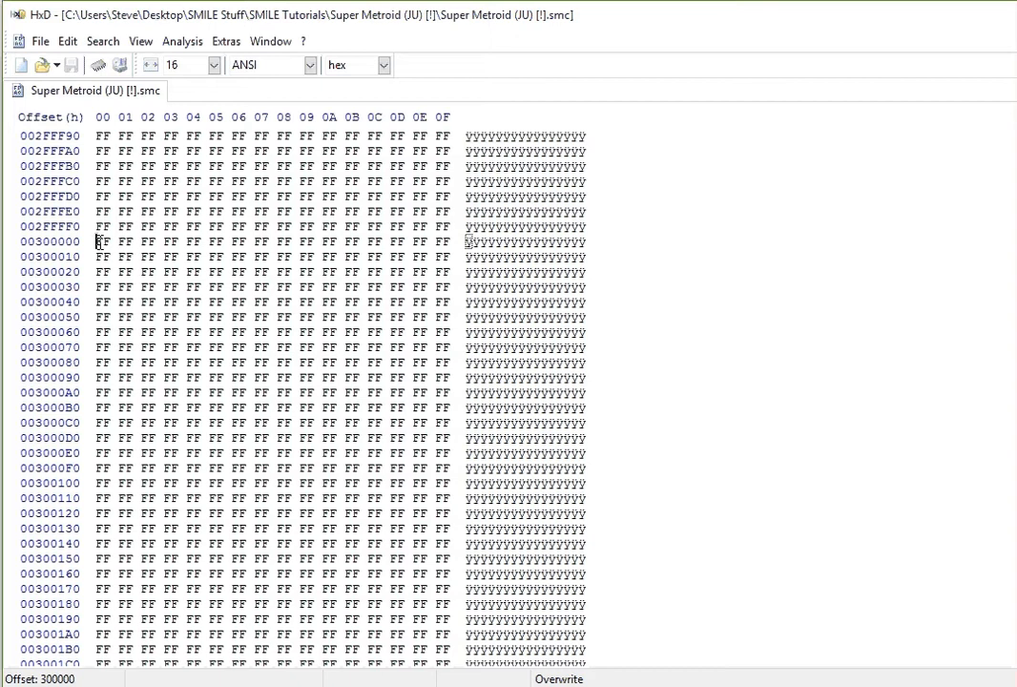
{"action": "scroll", "coordinate": [266, 503], "scroll_direction": "down", "scroll_amount": 2}
{"action": "scroll", "coordinate": [267, 503], "scroll_direction": "down", "scroll_amount": 8}
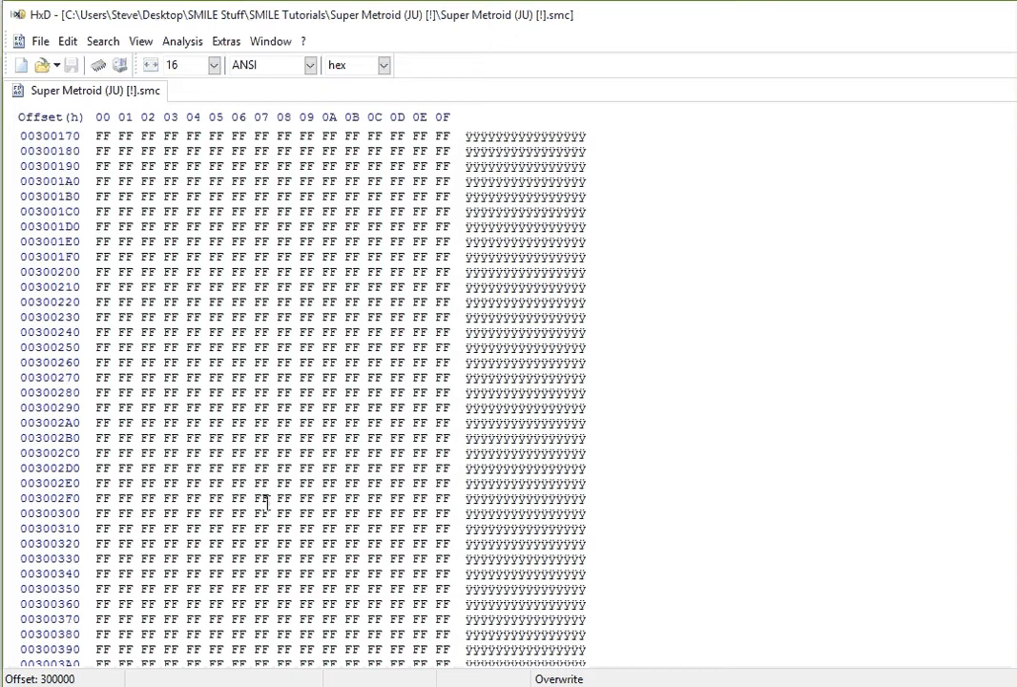
{"action": "scroll", "coordinate": [263, 498], "scroll_direction": "up", "scroll_amount": 11}
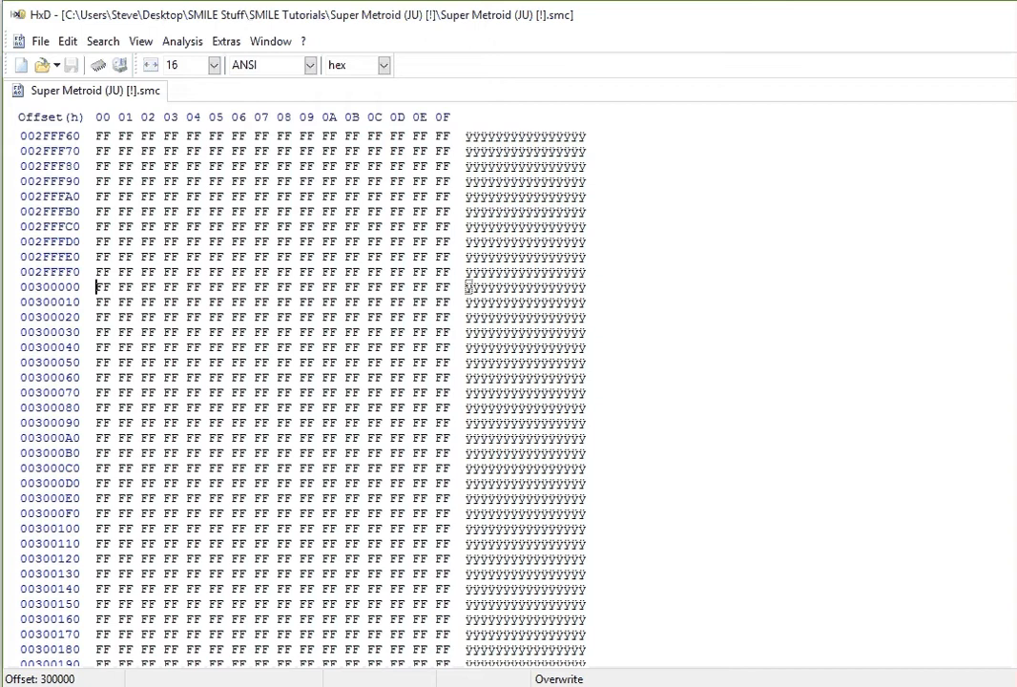
{"action": "left_click_drag", "start_coordinate": [1016, 639], "coordinate": [1016, 663]}
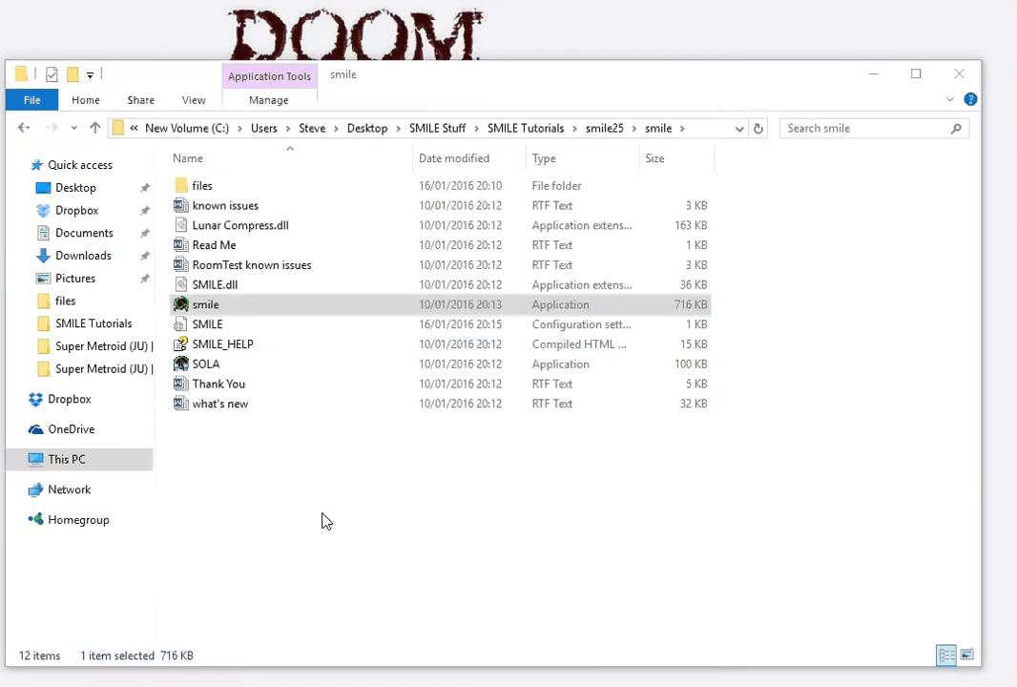
Step: Switch to File Explorer and open the level_entries text file from the smile installation's files folder in Notepad
{"action": "left_click", "coordinate": [322, 520]}
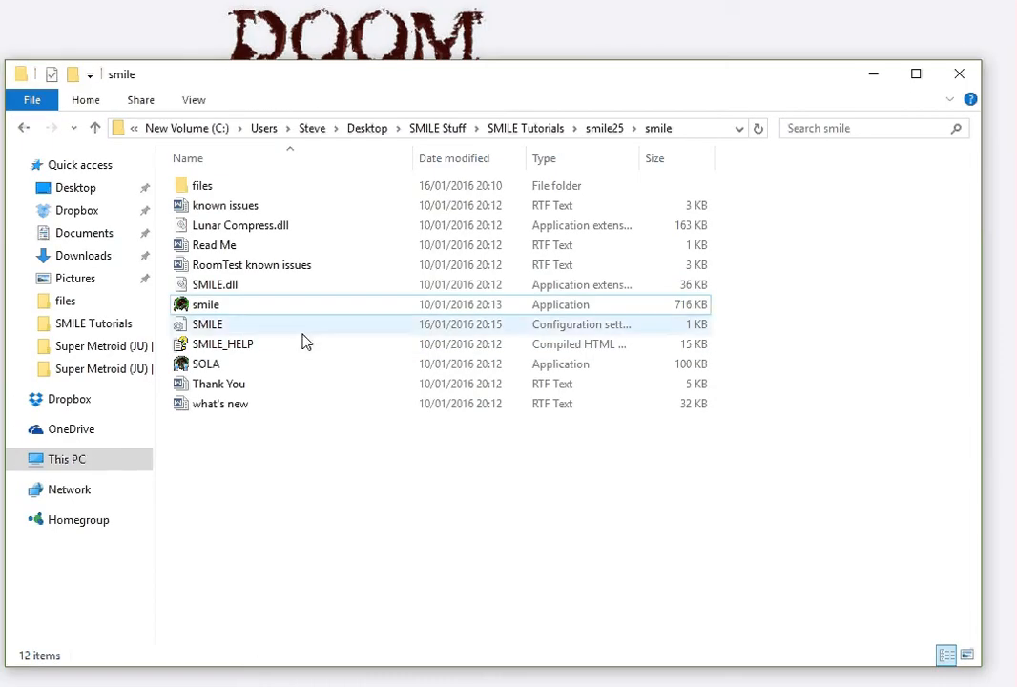
{"action": "double_click", "coordinate": [238, 190]}
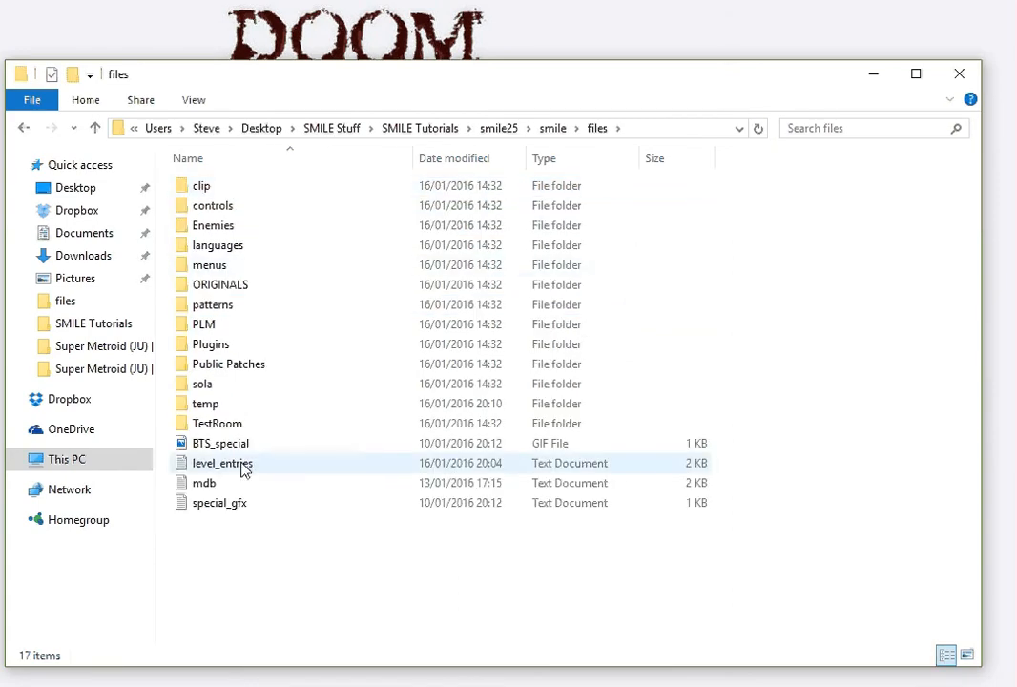
{"action": "double_click", "coordinate": [264, 465]}
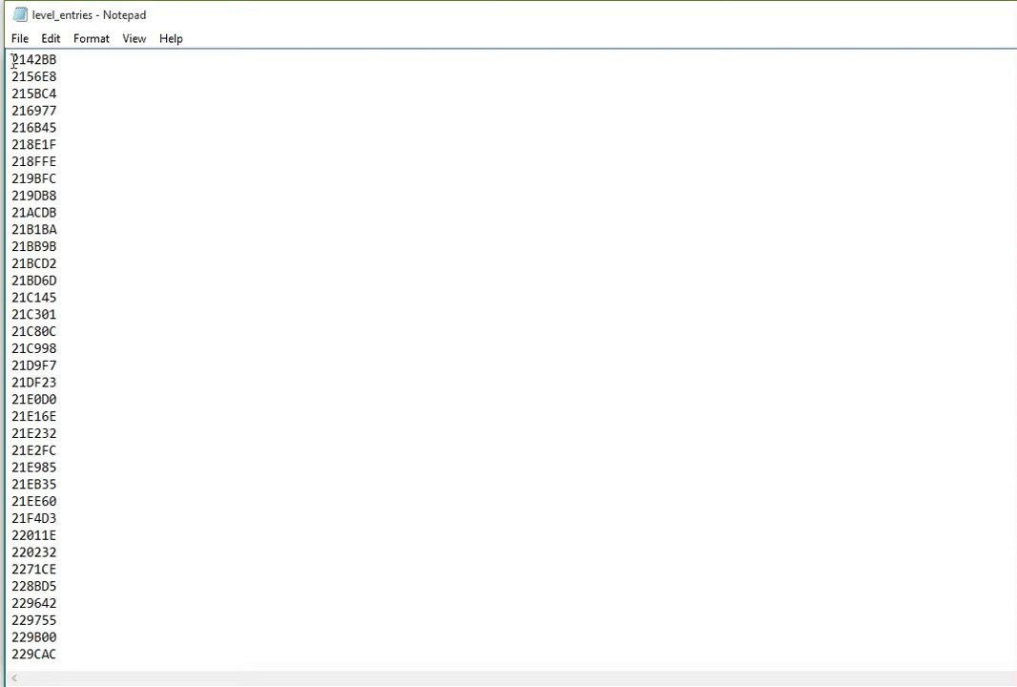
Step: Examine the first two addresses in the level entries list, 2142BB and 2156E8
{"action": "left_click_drag", "start_coordinate": [11, 61], "coordinate": [64, 72]}
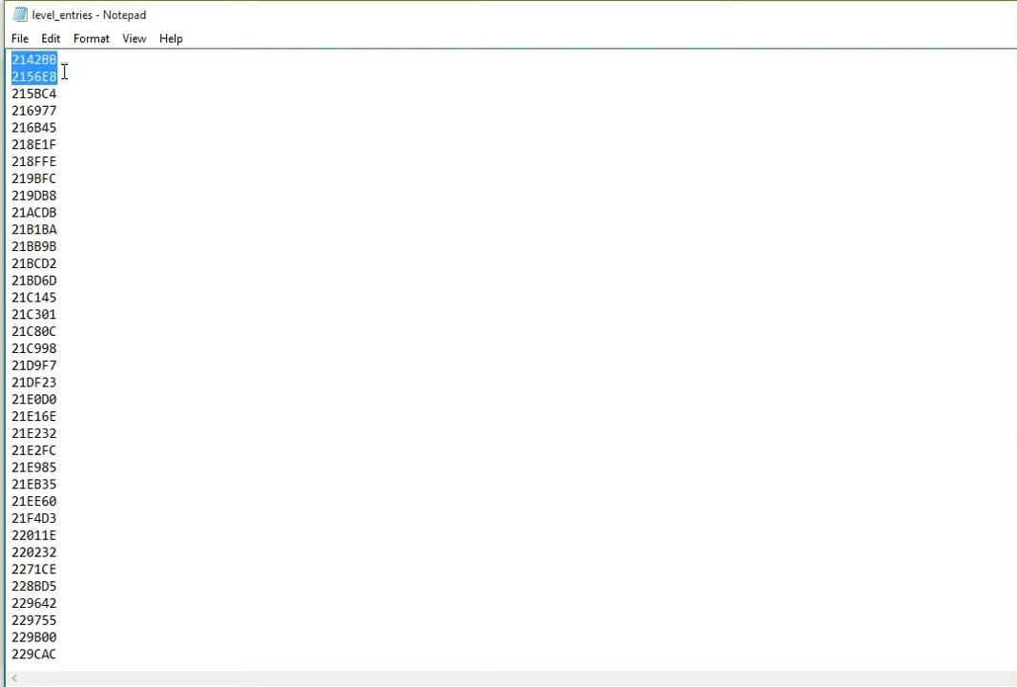
{"action": "left_click", "coordinate": [59, 62]}
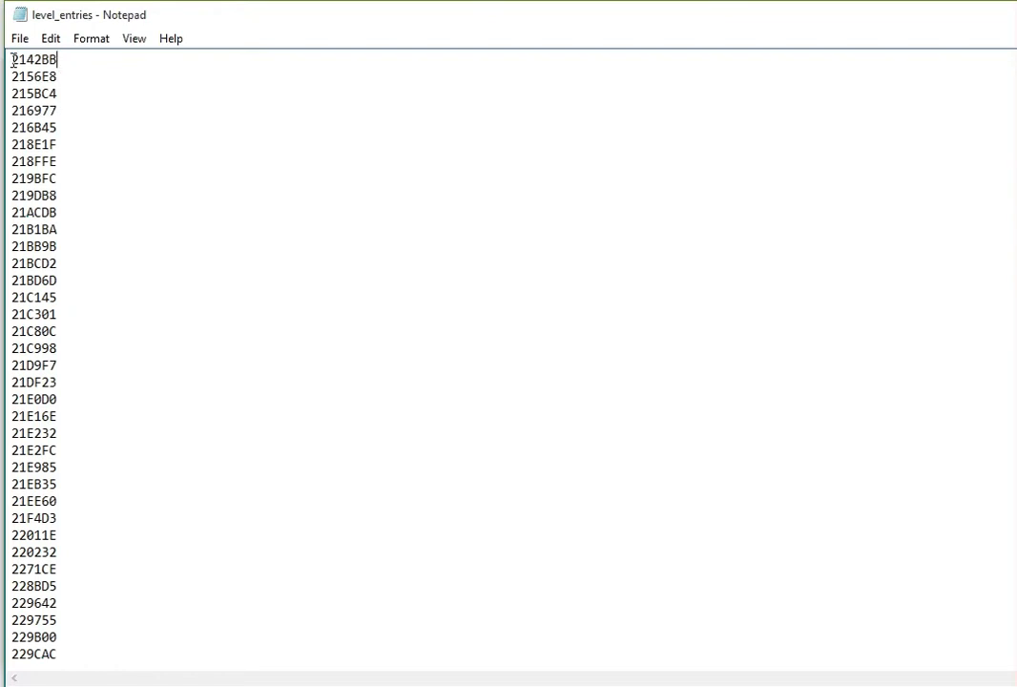
{"action": "left_click_drag", "start_coordinate": [12, 59], "coordinate": [33, 59]}
{"action": "left_click_drag", "start_coordinate": [35, 59], "coordinate": [58, 60]}
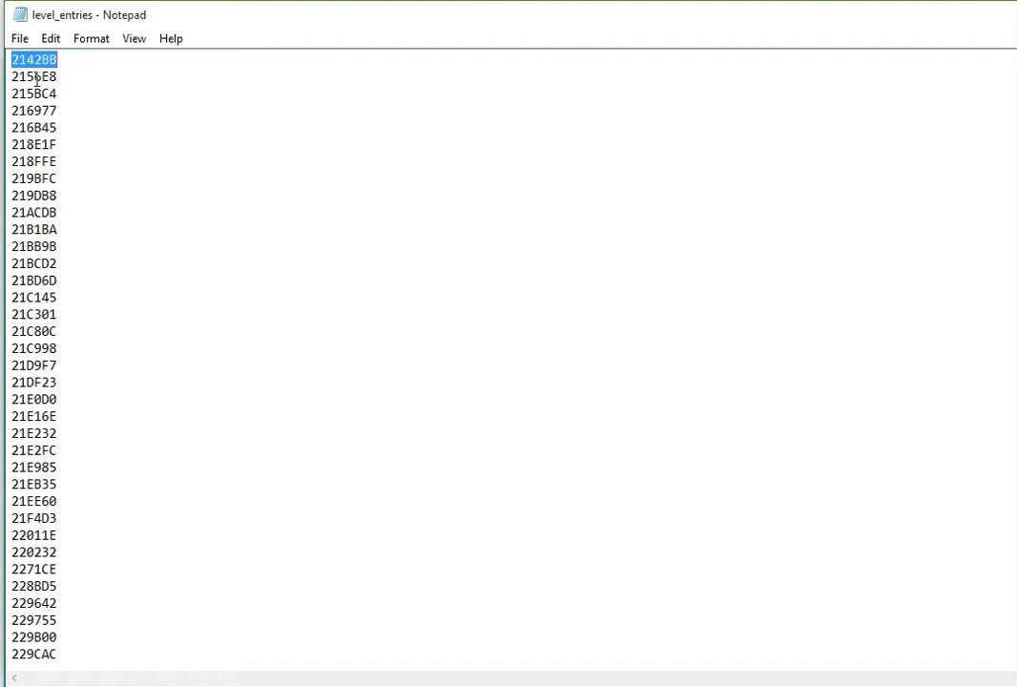
{"action": "left_click", "coordinate": [66, 63]}
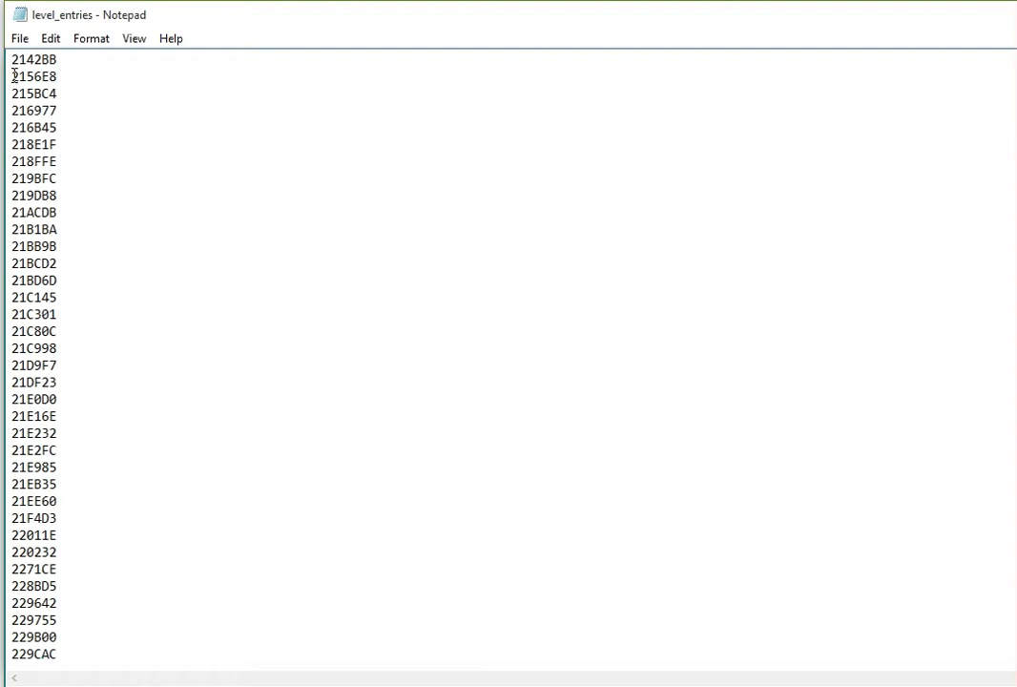
{"action": "left_click_drag", "start_coordinate": [13, 76], "coordinate": [68, 76]}
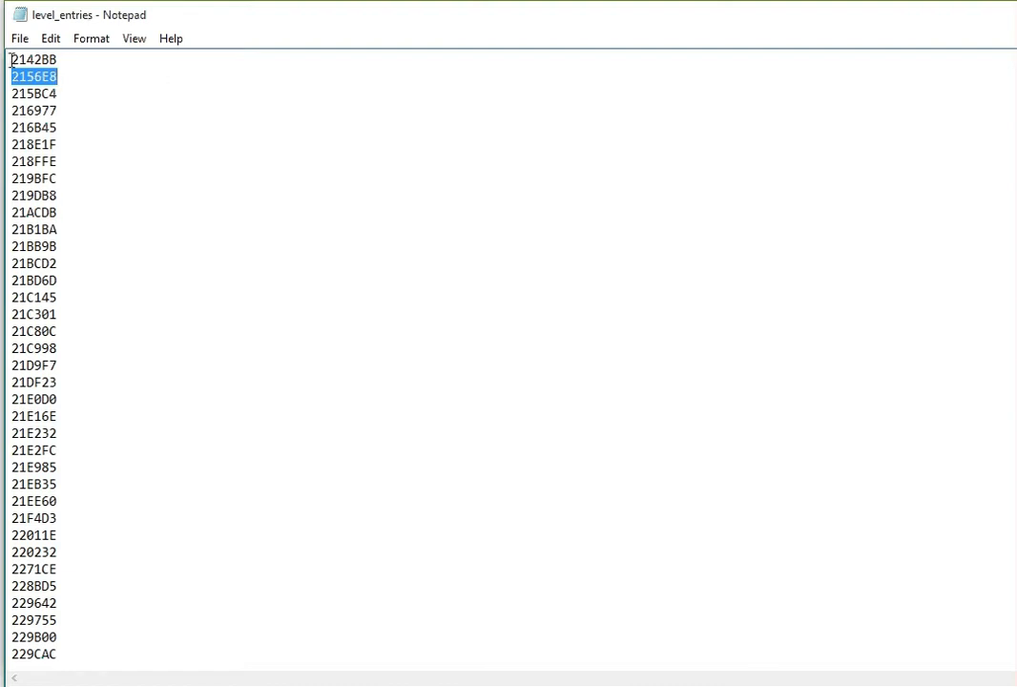
{"action": "left_click", "coordinate": [81, 61]}
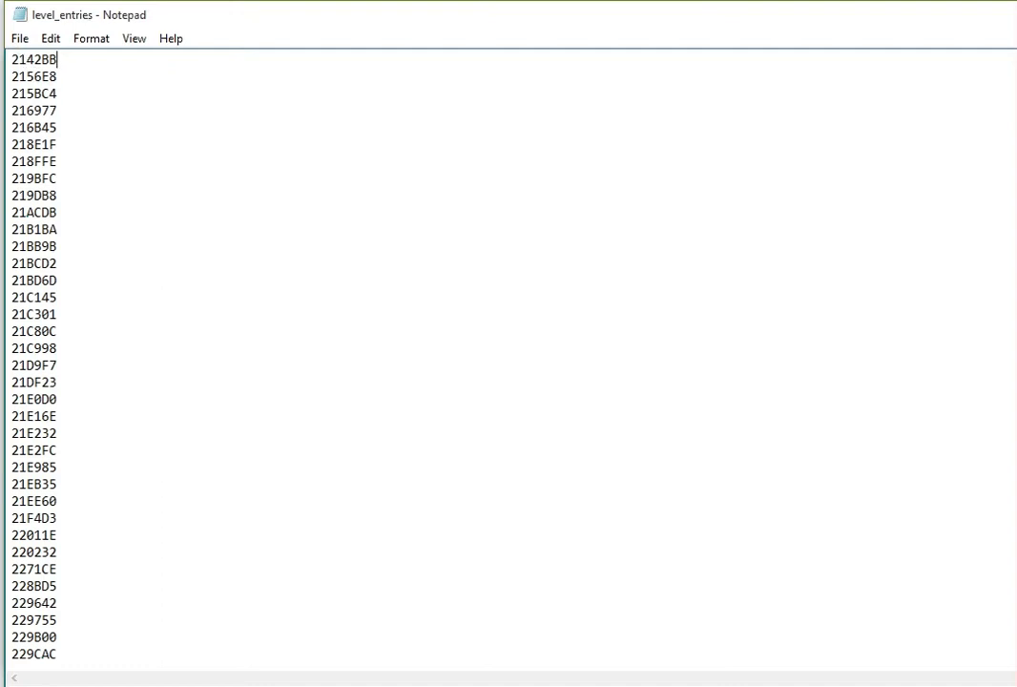
Step: Append the addresses 300000 and 308000 as separate lines at the end of the level entries list, after 2FF000
{"action": "scroll", "coordinate": [508, 358], "scroll_direction": "down", "scroll_amount": 15}
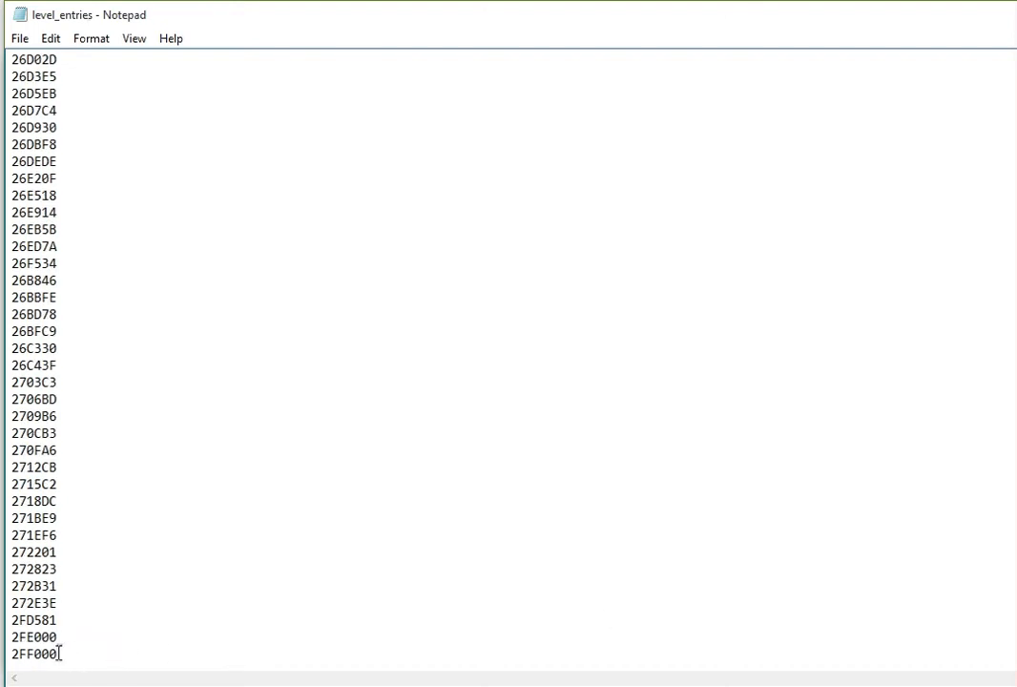
{"action": "left_click_drag", "start_coordinate": [59, 654], "coordinate": [9, 656]}
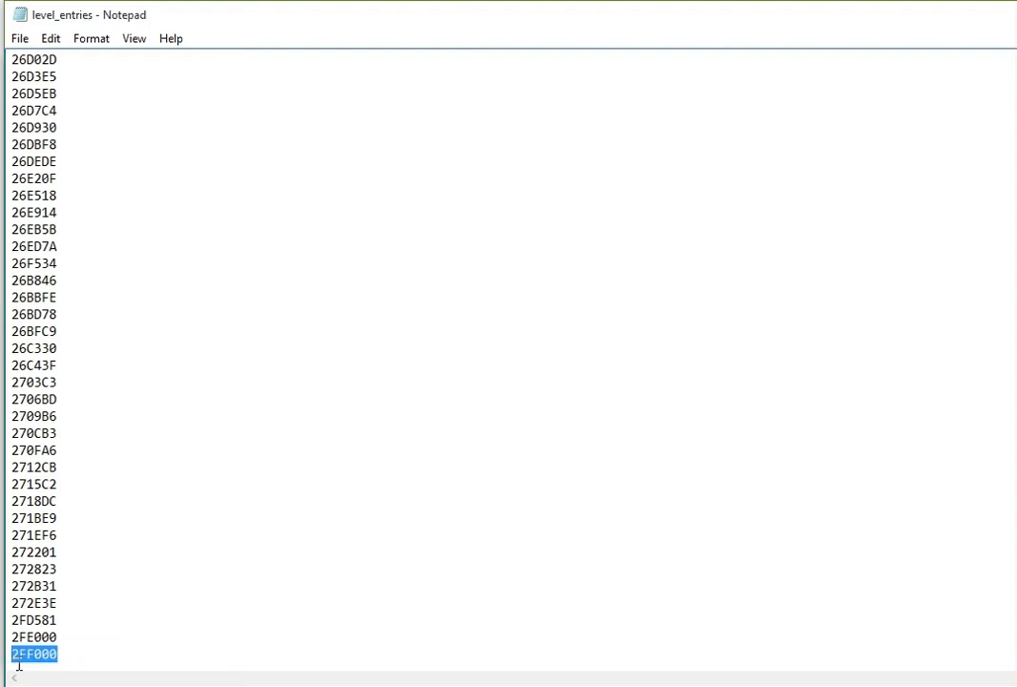
{"action": "left_click", "coordinate": [65, 656]}
{"action": "key", "text": "Return"}
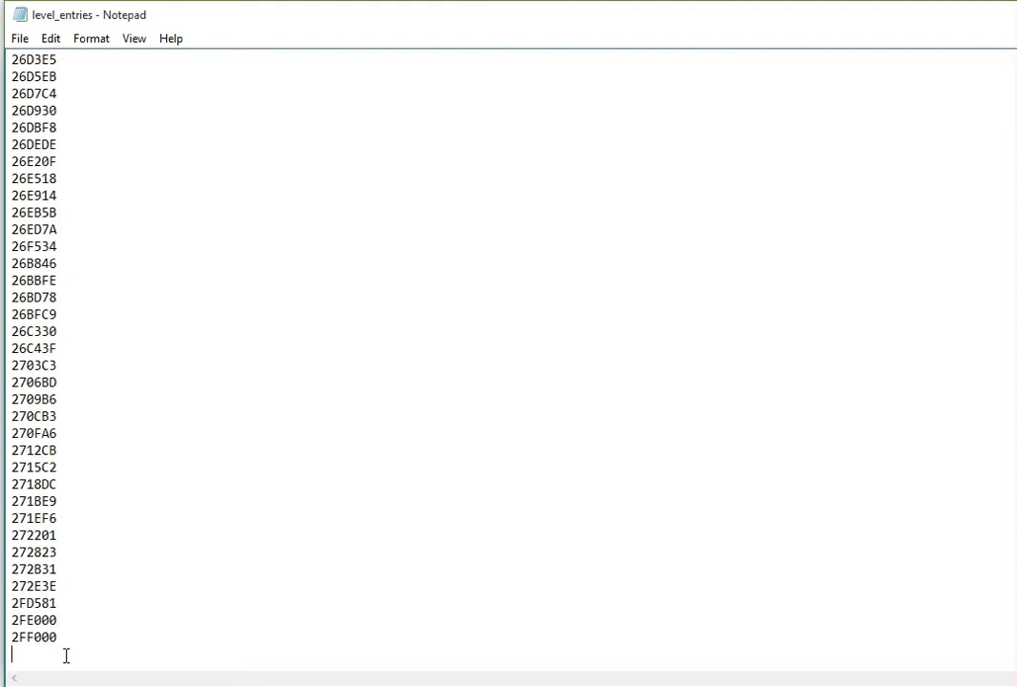
{"action": "type", "text": "300000"}
{"action": "key", "text": "Return"}
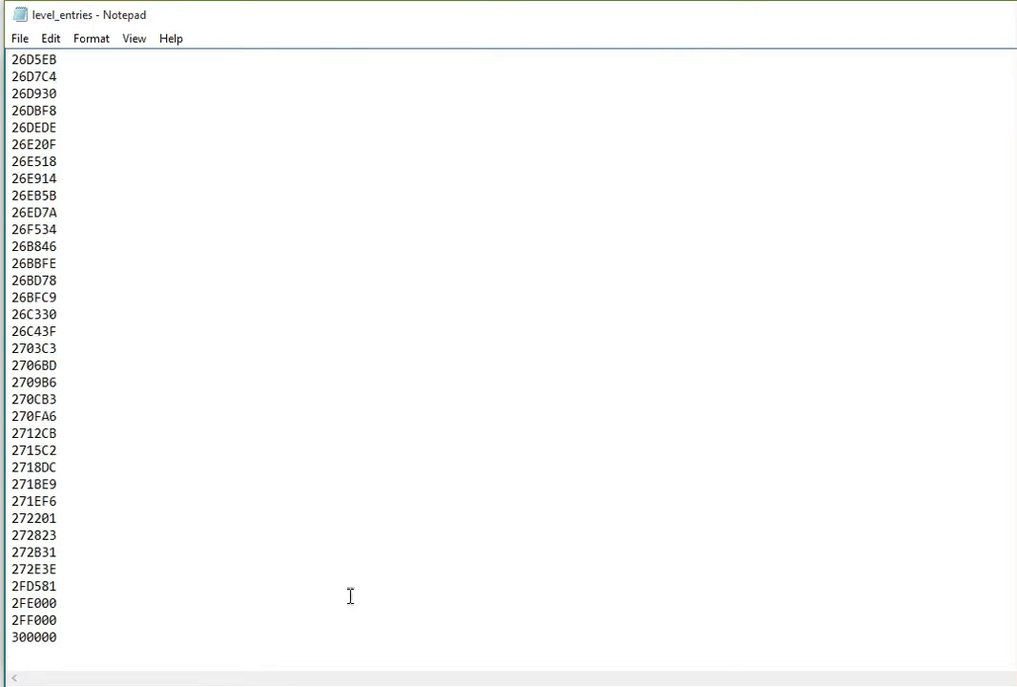
{"action": "type", "text": "308000"}
Step: Switch to Lunar Address and convert the PC file address 300000 to its SNES LoROM address
{"action": "key", "text": "alt+Tab"}
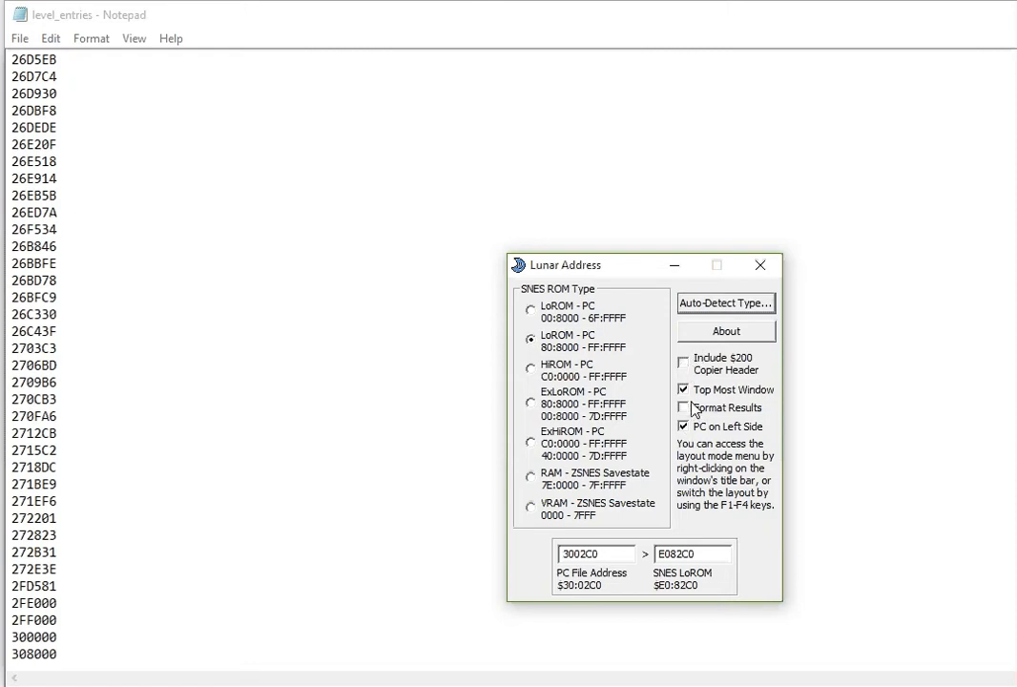
{"action": "left_click_drag", "start_coordinate": [587, 554], "coordinate": [641, 555]}
{"action": "key", "text": "BackSpace"}
{"action": "key", "text": "BackSpace"}
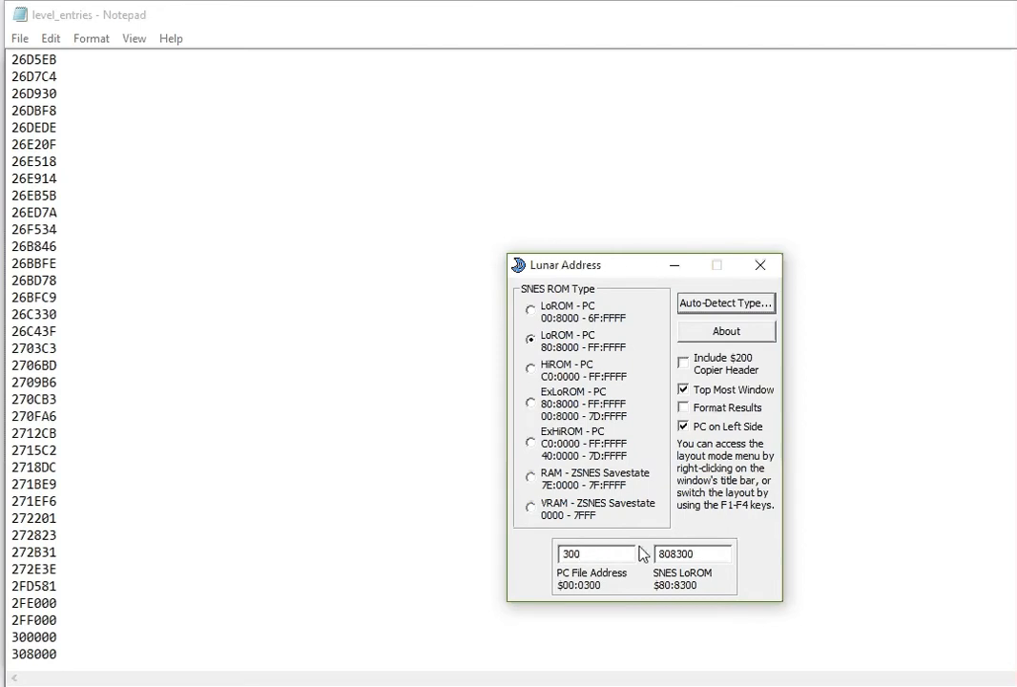
{"action": "type", "text": "000"}
{"action": "left_click_drag", "start_coordinate": [663, 554], "coordinate": [703, 550]}
{"action": "left_click", "coordinate": [702, 551]}
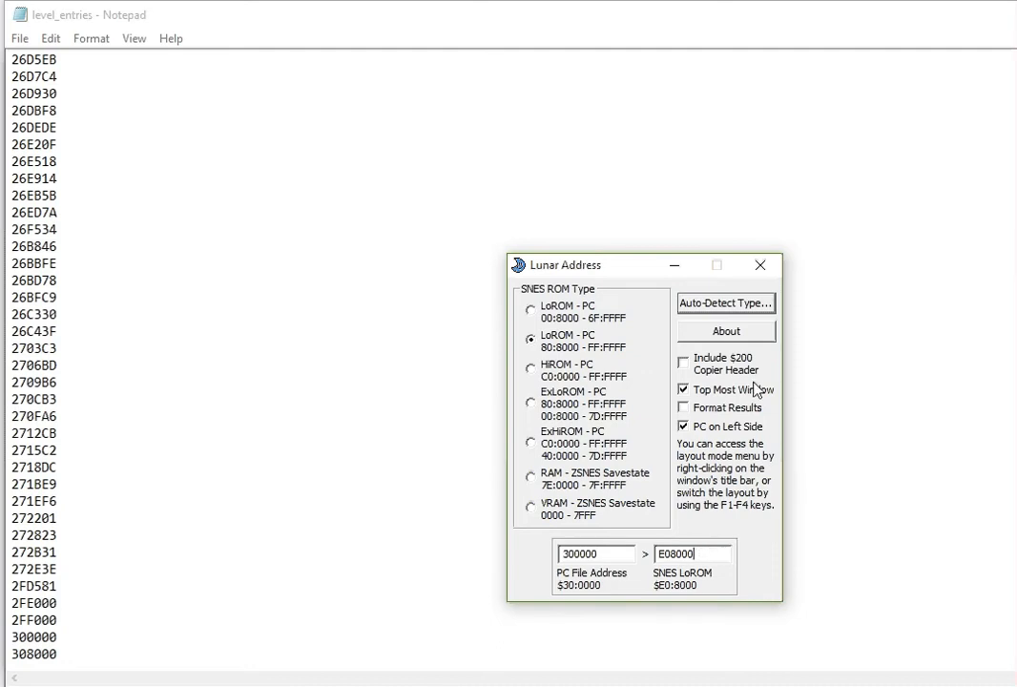
Step: Format the conversion results to examine the bank and offset parts of the SNES address, restoring plain results before putting Lunar Address away
{"action": "left_click", "coordinate": [686, 408]}
{"action": "left_click_drag", "start_coordinate": [659, 554], "coordinate": [718, 550]}
{"action": "left_click", "coordinate": [717, 550]}
{"action": "left_click_drag", "start_coordinate": [658, 552], "coordinate": [676, 553]}
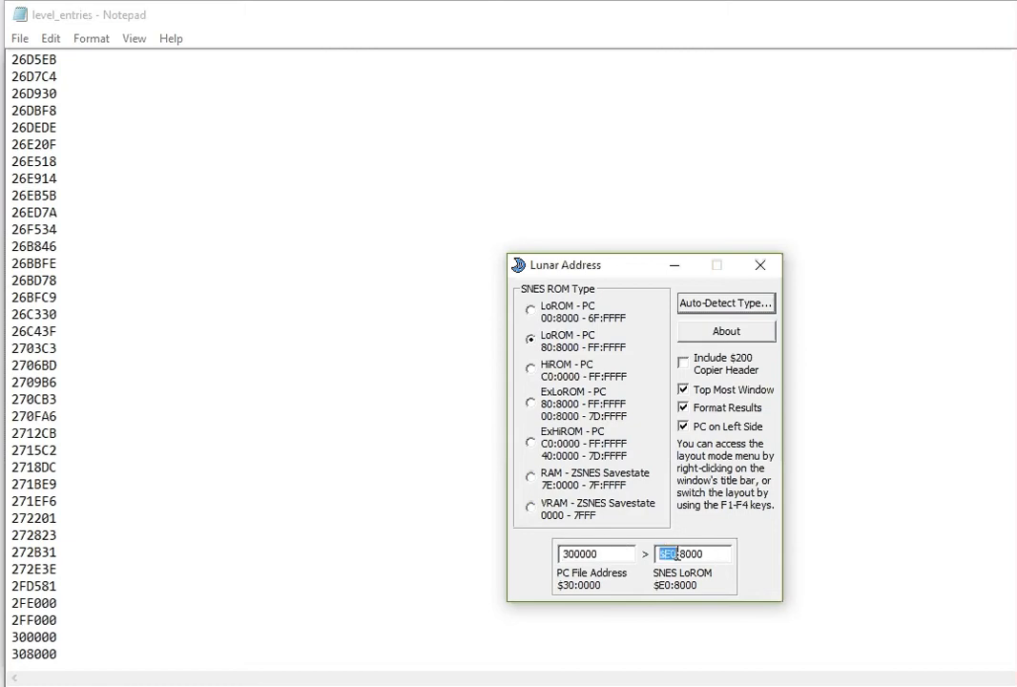
{"action": "left_click", "coordinate": [699, 554]}
{"action": "left_click_drag", "start_coordinate": [682, 554], "coordinate": [711, 554]}
{"action": "left_click", "coordinate": [717, 553]}
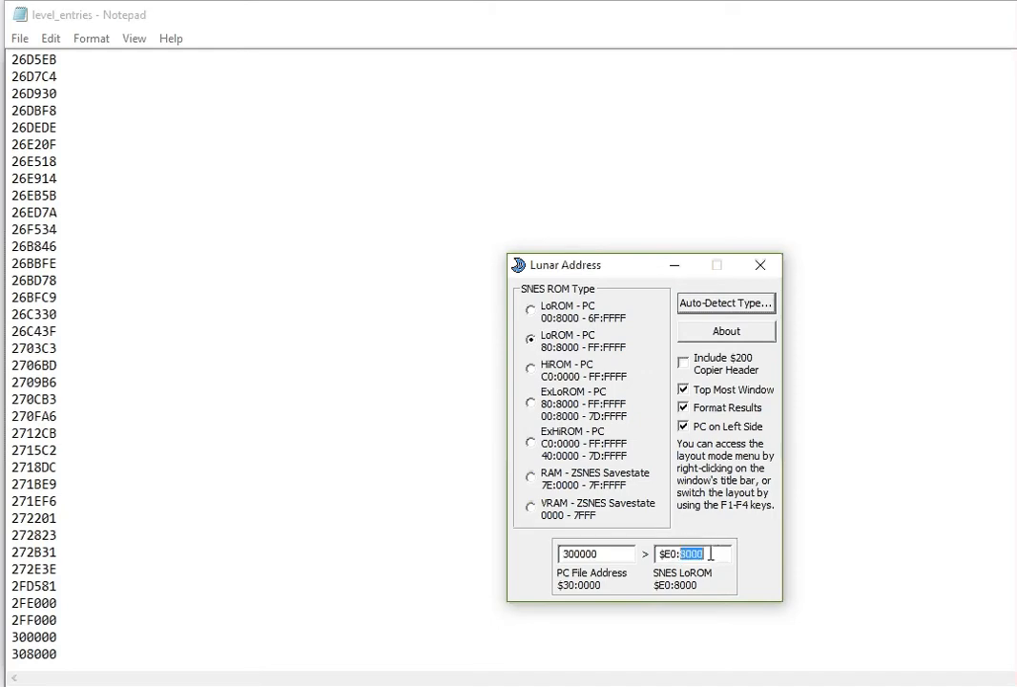
{"action": "left_click", "coordinate": [711, 553]}
{"action": "left_click", "coordinate": [683, 408]}
{"action": "left_click", "coordinate": [683, 279]}
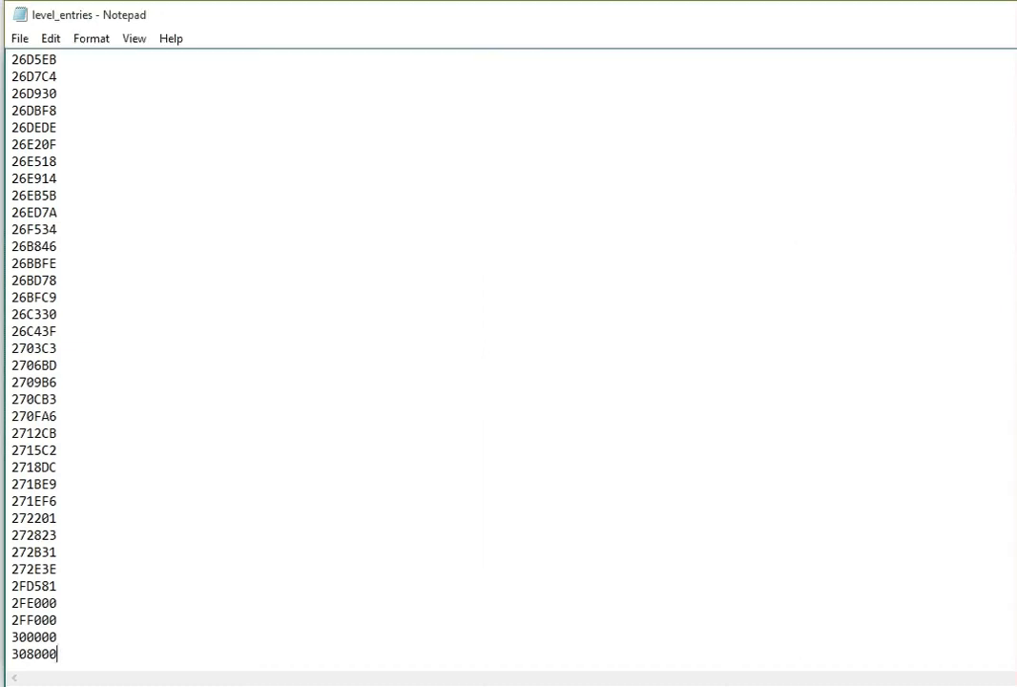
Step: Switch to File Explorer, launch the smile application from the smile folder, and load the Super Metroid ROM
{"action": "key", "text": "alt+Tab"}
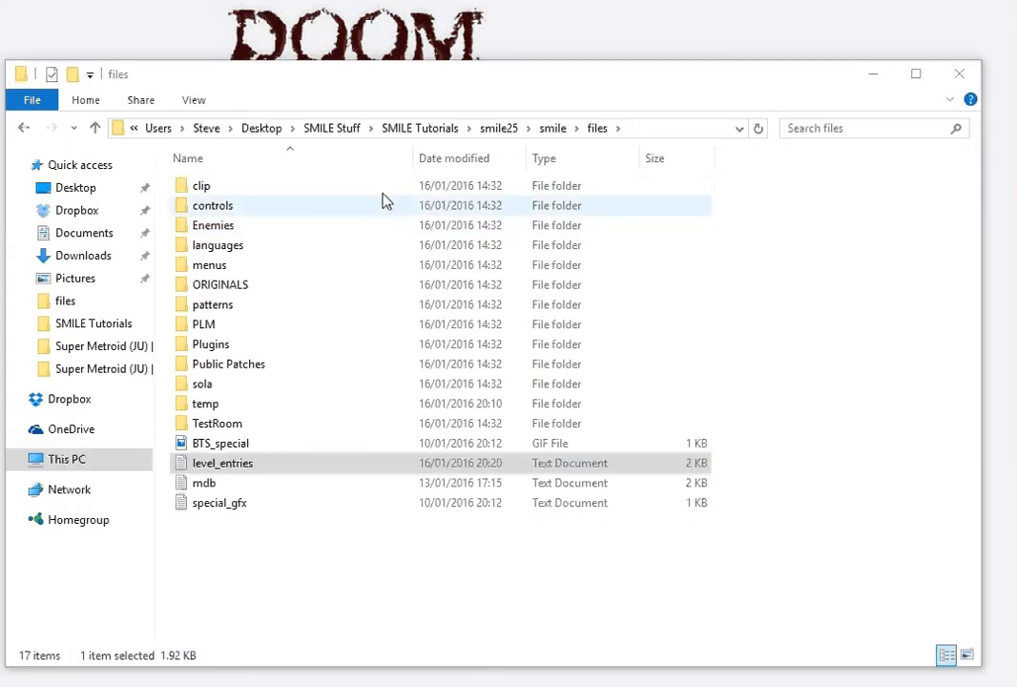
{"action": "left_click", "coordinate": [551, 127]}
{"action": "double_click", "coordinate": [252, 305]}
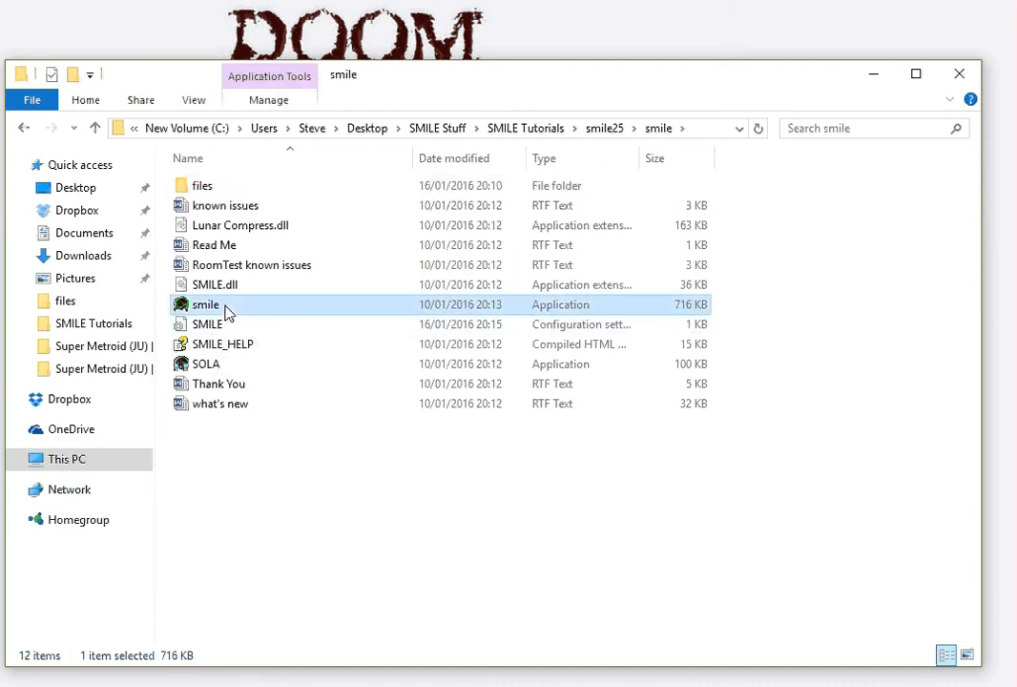
{"action": "left_click", "coordinate": [337, 223]}
{"action": "left_click", "coordinate": [689, 549]}
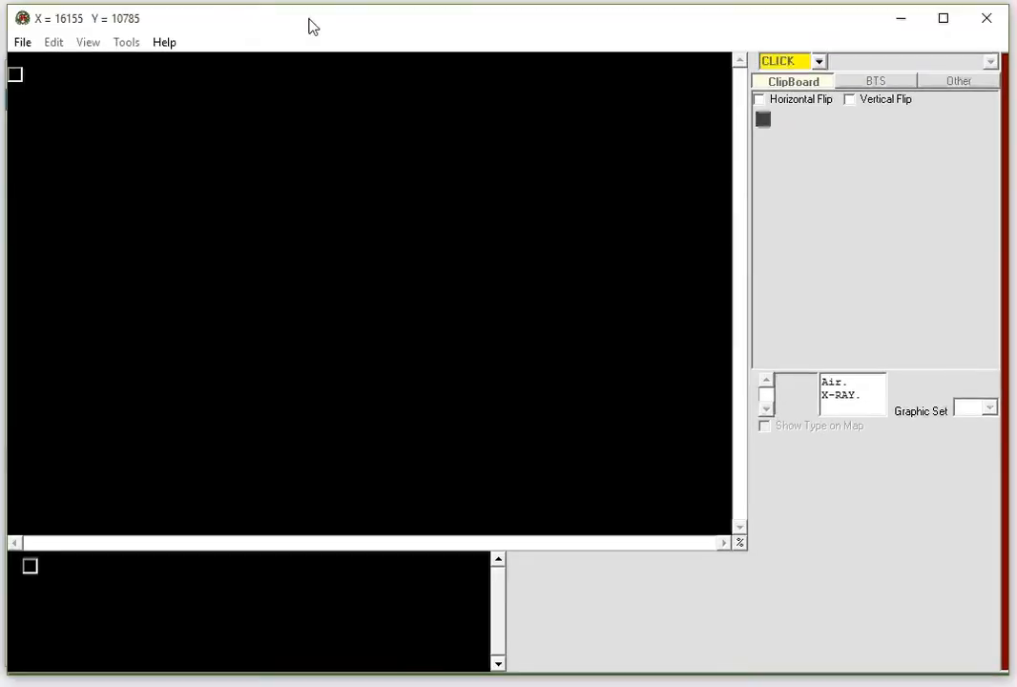
Step: Load room 793AA and save the room to get its level data size
{"action": "left_click", "coordinate": [817, 64]}
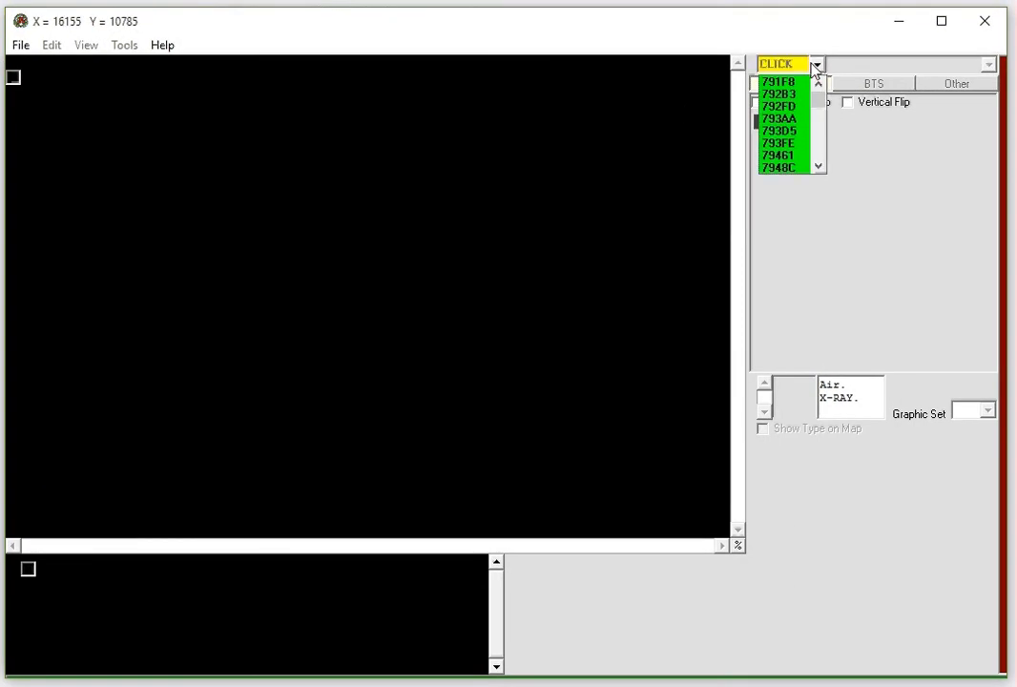
{"action": "left_click", "coordinate": [781, 118]}
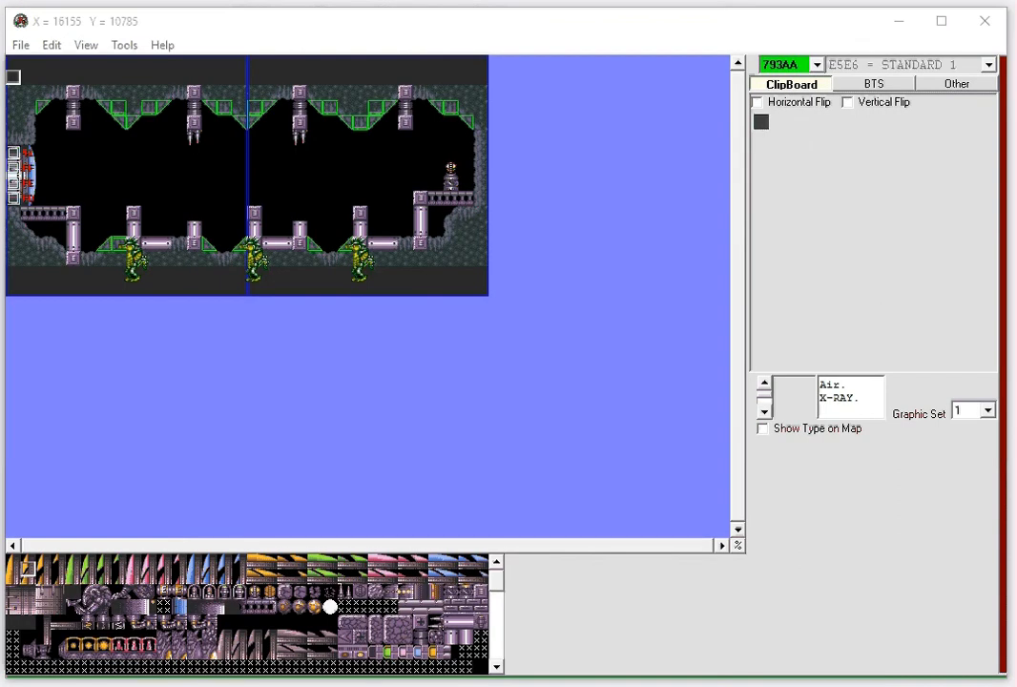
{"action": "left_click", "coordinate": [20, 44]}
{"action": "left_click", "coordinate": [35, 86]}
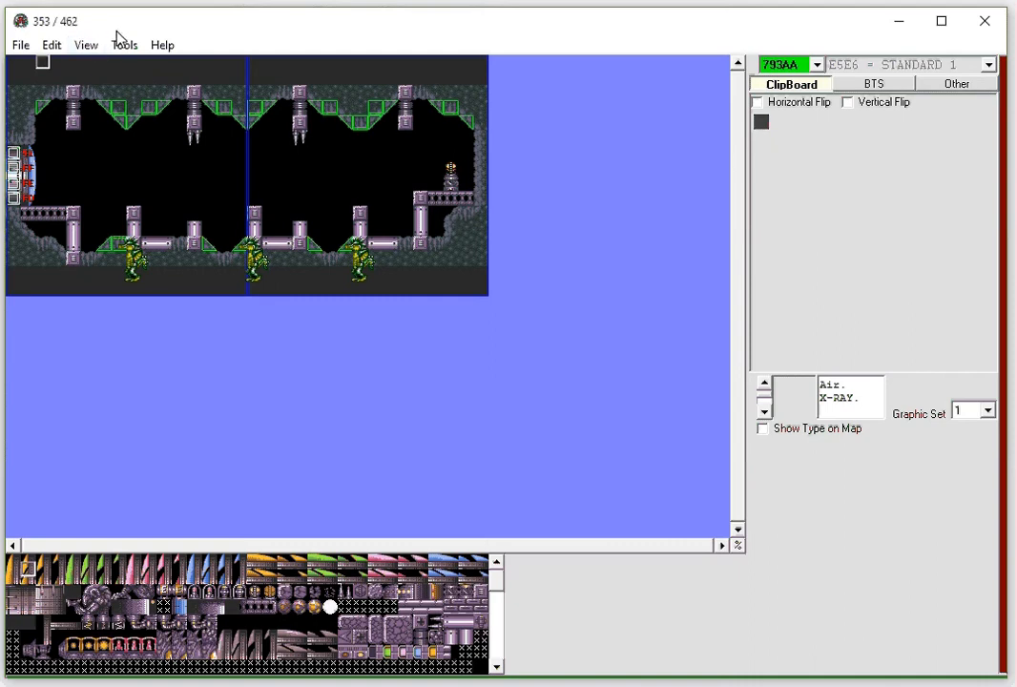
Step: Open the pointers of room 793AA and set the Level Data pointer to E08000
{"action": "left_click", "coordinate": [49, 47]}
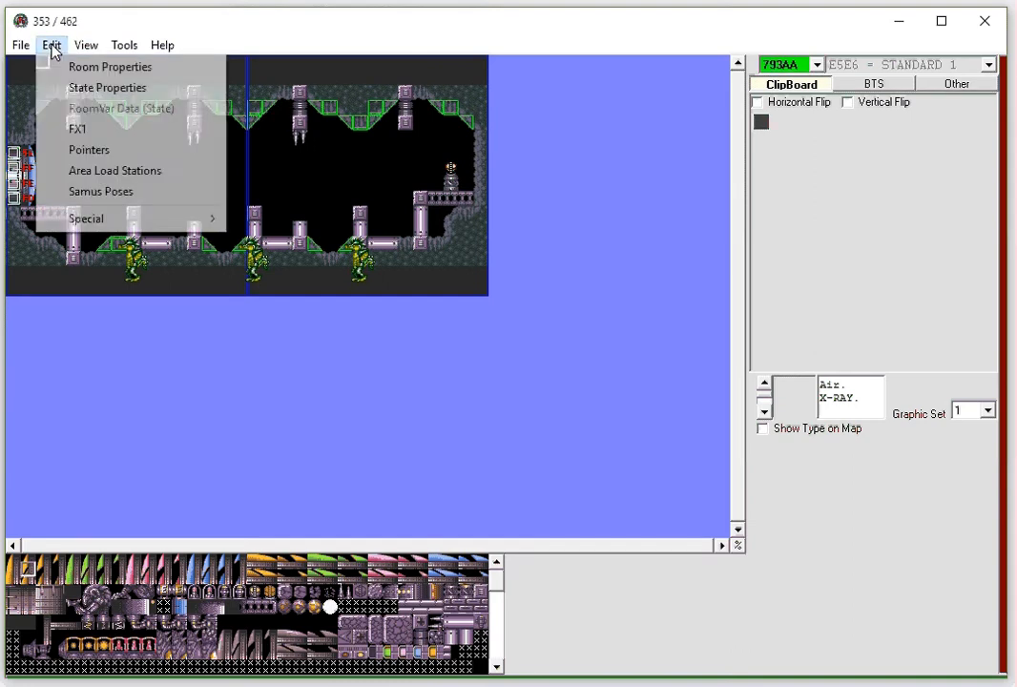
{"action": "left_click", "coordinate": [58, 155]}
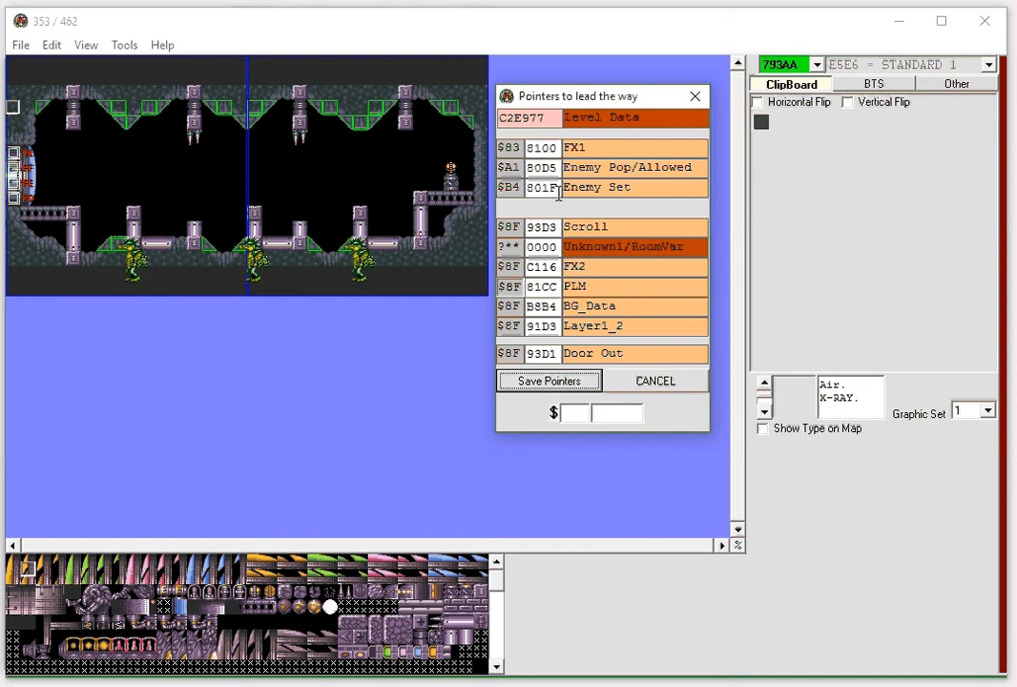
{"action": "left_click", "coordinate": [551, 123]}
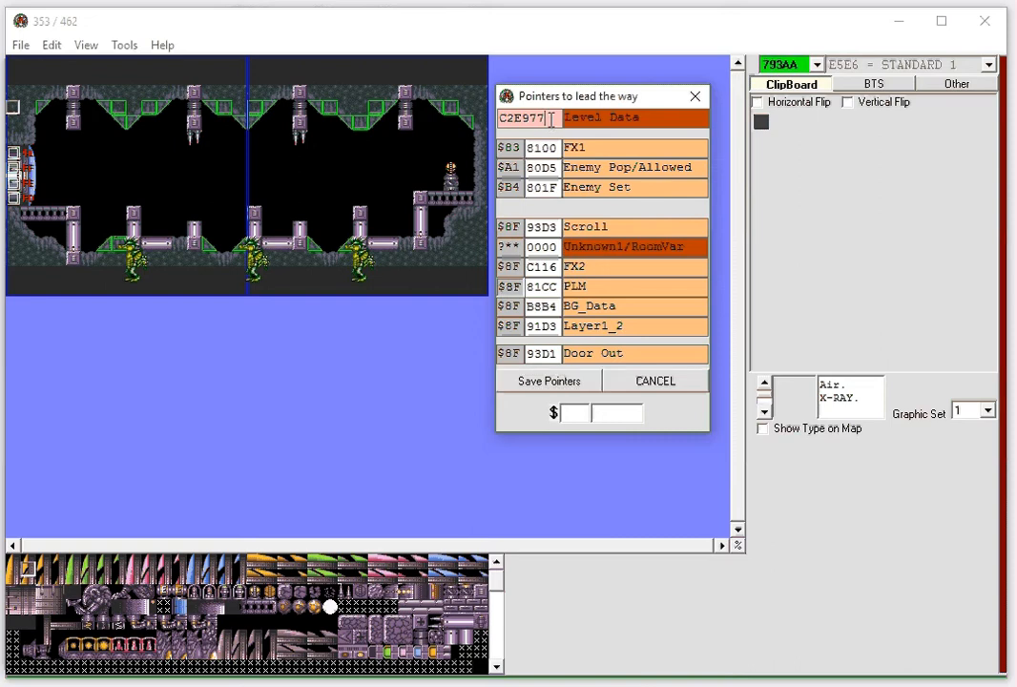
{"action": "key", "text": "BackSpace"}
{"action": "key", "text": "BackSpace"}
{"action": "key", "text": "BackSpace"}
{"action": "key", "text": "BackSpace"}
{"action": "key", "text": "BackSpace"}
{"action": "key", "text": "BackSpace"}
{"action": "type", "text": "E08000"}
Step: Save the pointers, copying the existing data to the newly pointed to location, and close the pointers window
{"action": "left_click", "coordinate": [569, 386]}
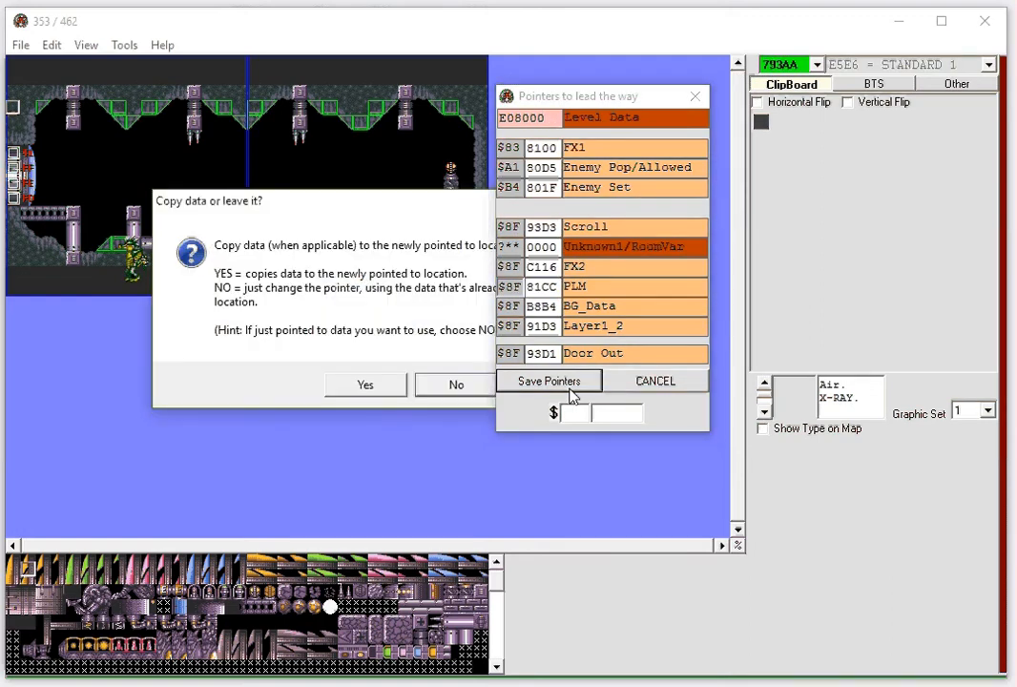
{"action": "left_click_drag", "start_coordinate": [395, 212], "coordinate": [272, 305]}
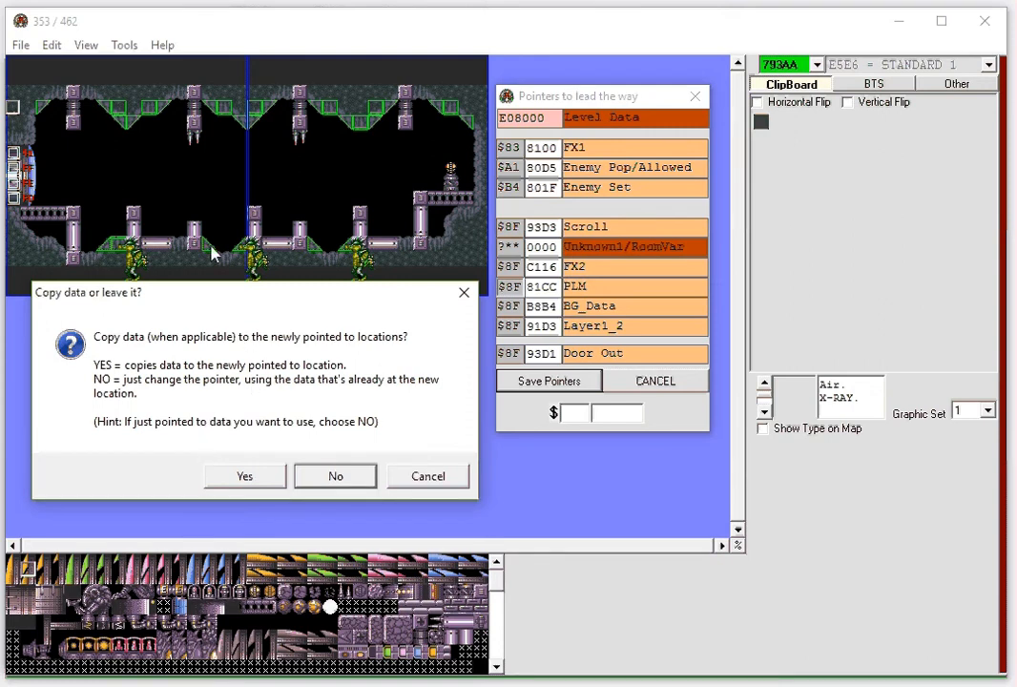
{"action": "left_click", "coordinate": [244, 480]}
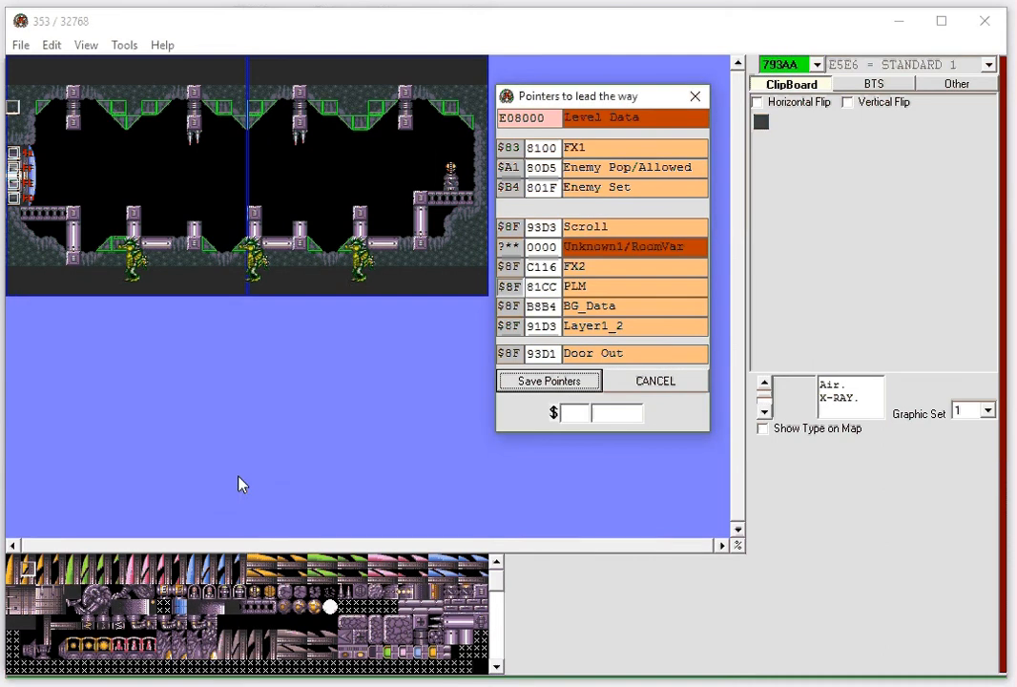
{"action": "left_click", "coordinate": [698, 98]}
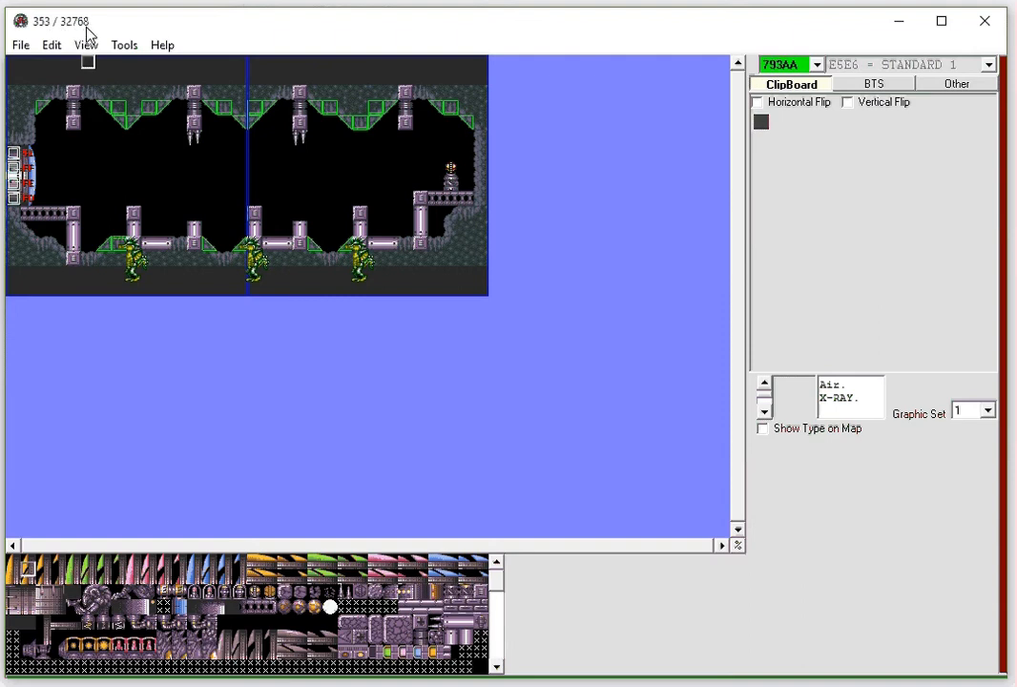
Step: Save room 793AA with its relocated level data and close SMILE
{"action": "left_click", "coordinate": [21, 52]}
{"action": "left_click", "coordinate": [32, 86]}
{"action": "left_click", "coordinate": [985, 25]}
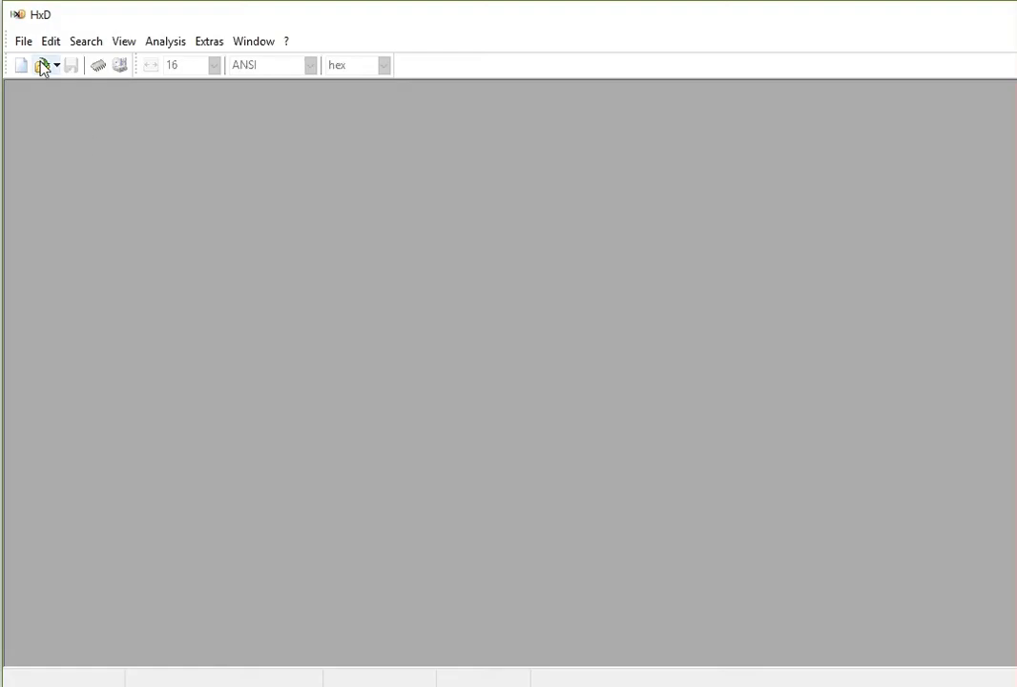
Step: Open the Super Metroid (JU) [!] ROM file in HxD
{"action": "left_click", "coordinate": [23, 42]}
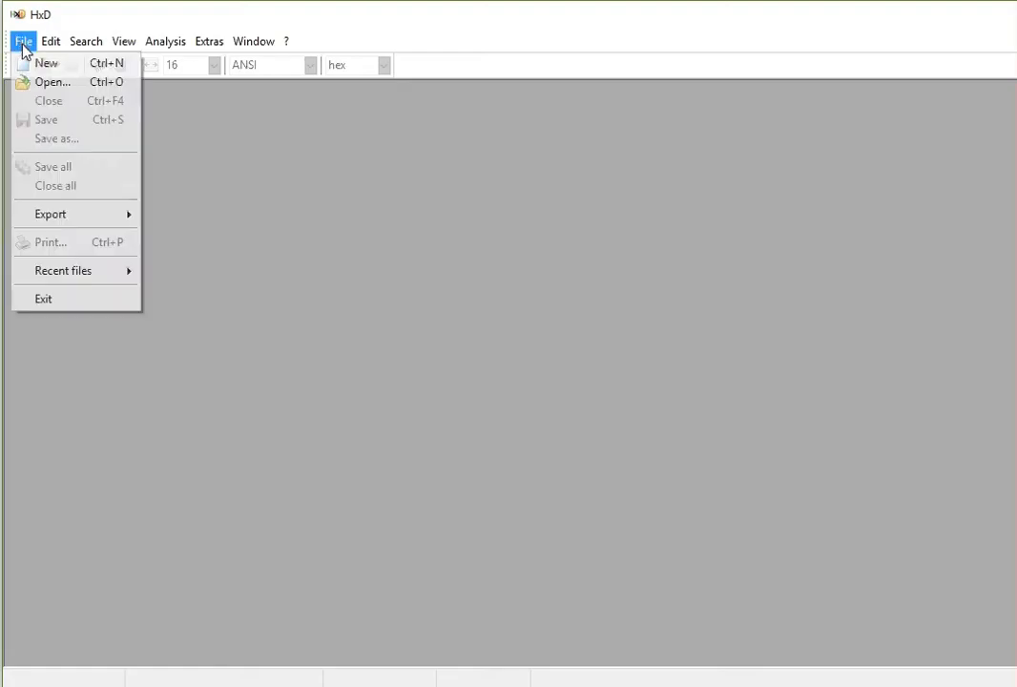
{"action": "left_click", "coordinate": [26, 81]}
{"action": "left_click", "coordinate": [321, 93]}
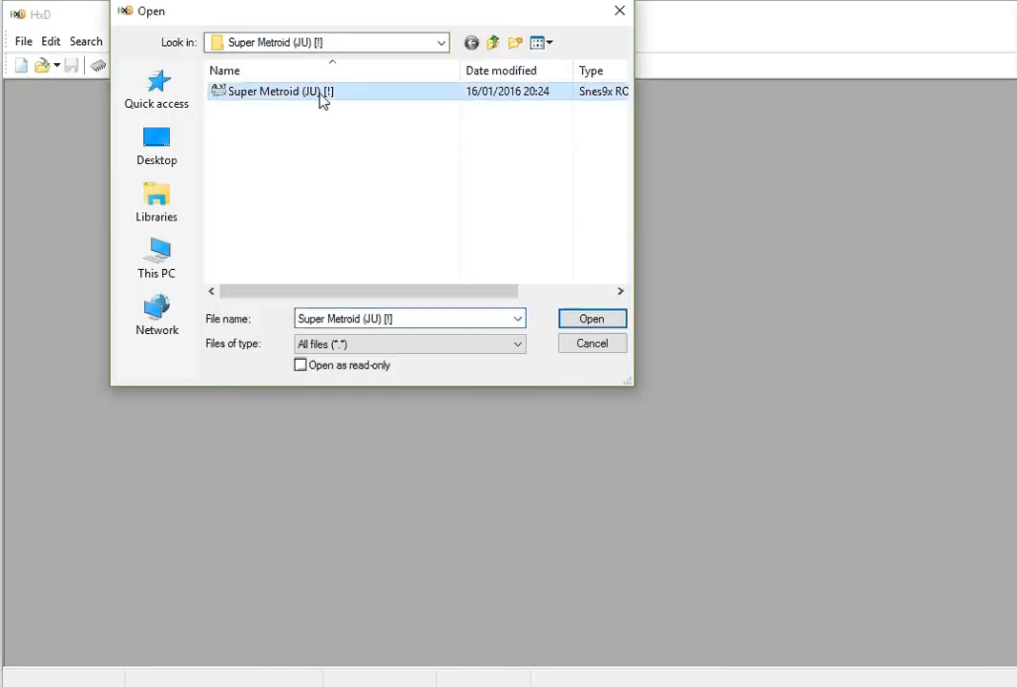
{"action": "left_click", "coordinate": [589, 318]}
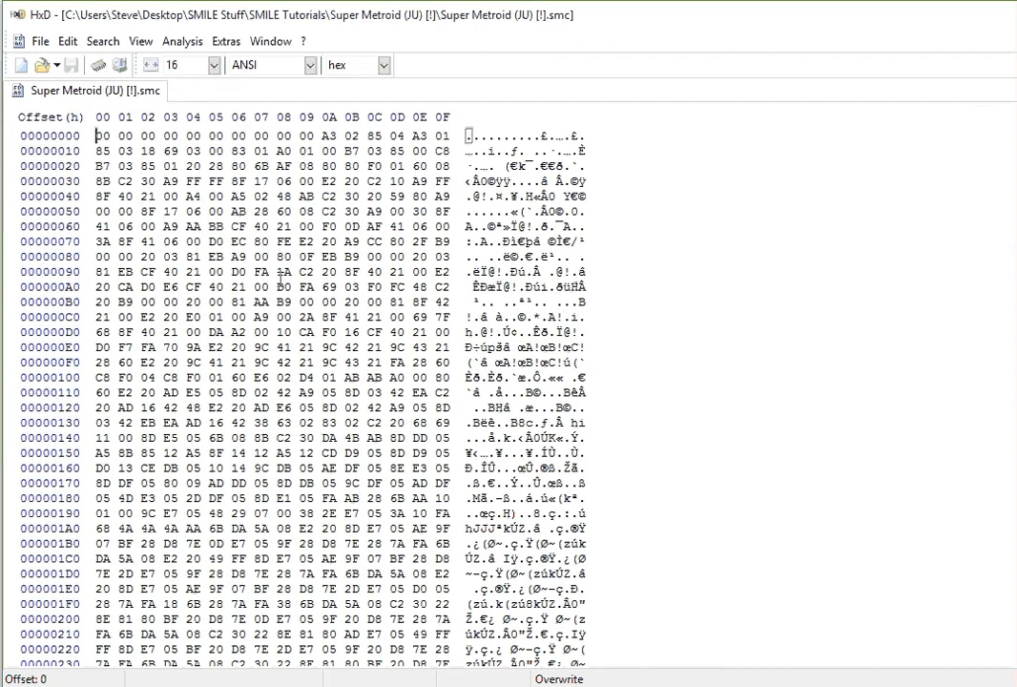
Step: Go to hex offset 300000 from the beginning of the ROM and examine the level data stored there
{"action": "key", "text": "ctrl+g"}
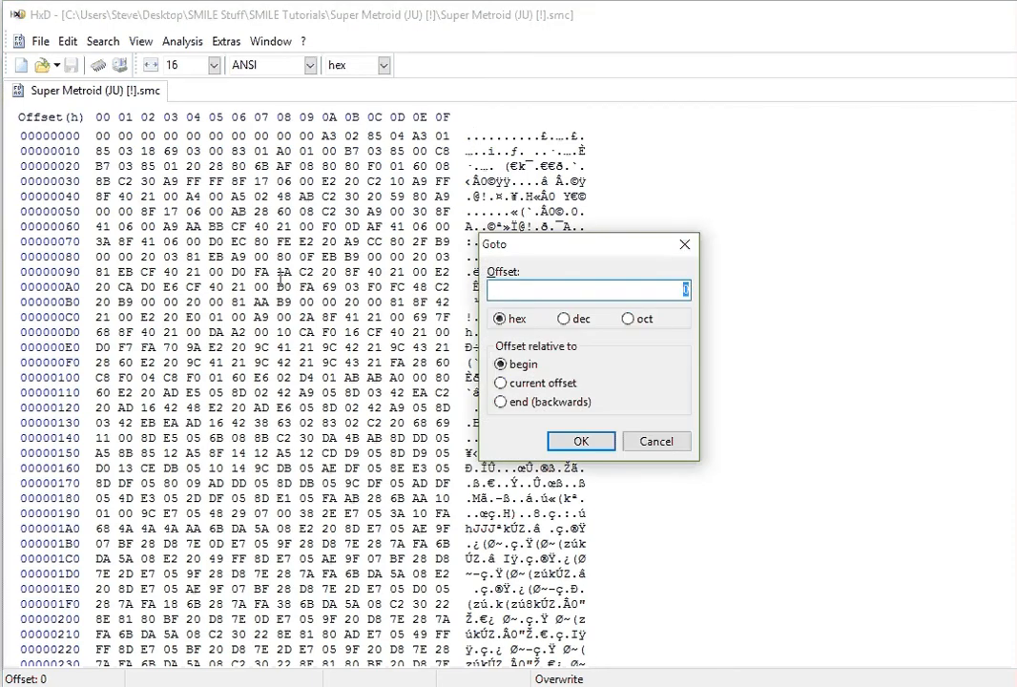
{"action": "type", "text": "300000"}
{"action": "key", "text": "Return"}
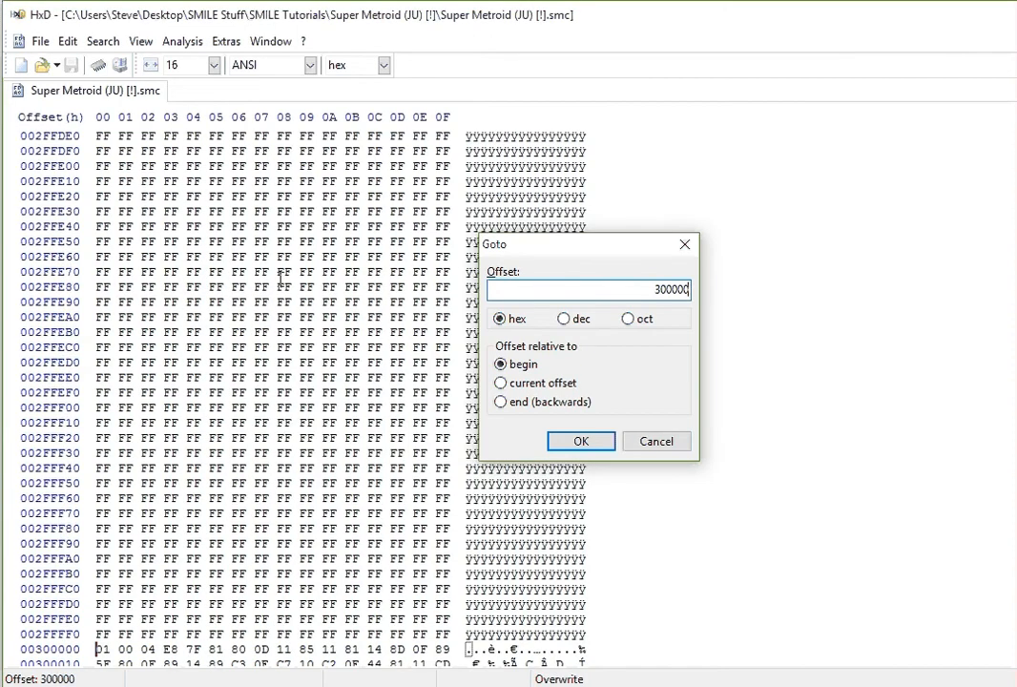
{"action": "scroll", "coordinate": [284, 598], "scroll_direction": "down", "scroll_amount": 9}
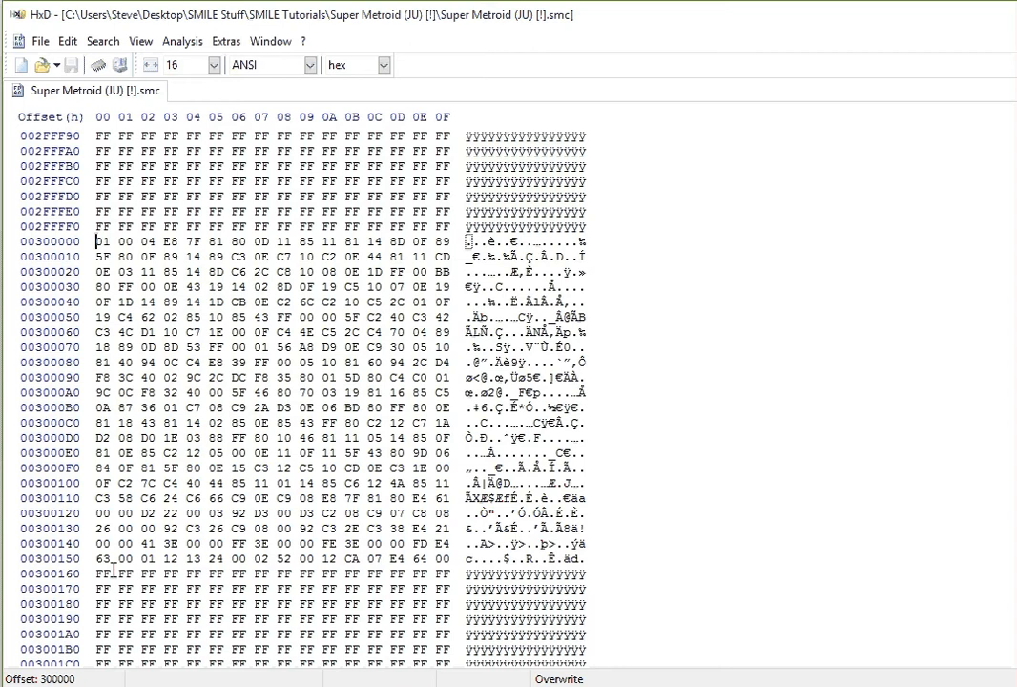
Step: Mark the start of the free space at offset 300160, and place the cursor at offset 3002C0 to leave a gap
{"action": "left_click", "coordinate": [97, 572]}
{"action": "scroll", "coordinate": [97, 571], "scroll_direction": "down", "scroll_amount": 4}
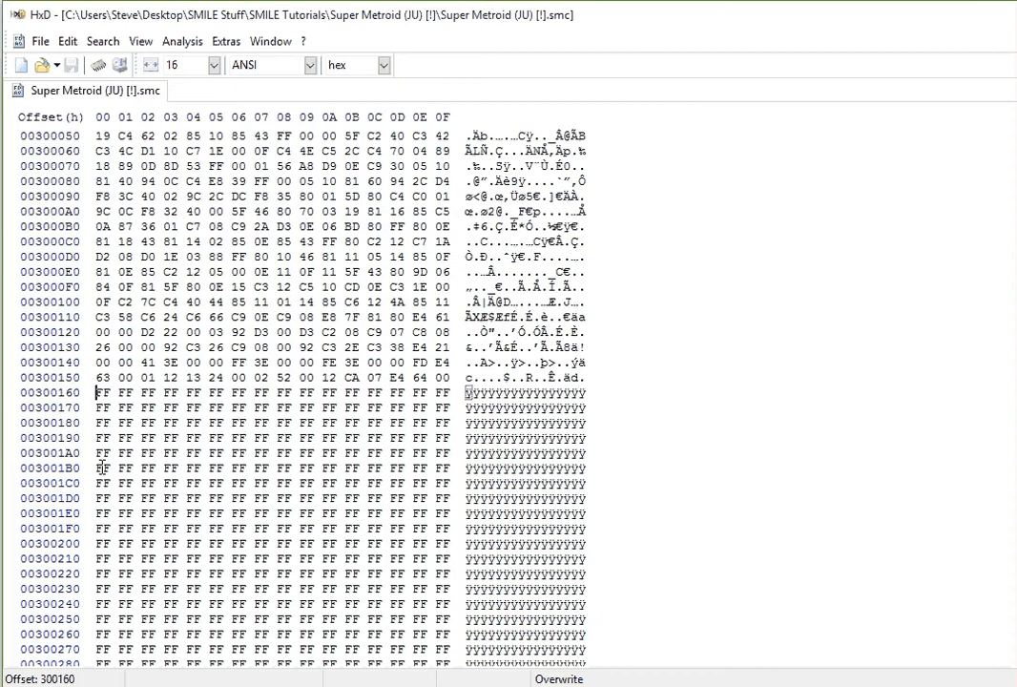
{"action": "scroll", "coordinate": [100, 466], "scroll_direction": "down", "scroll_amount": 4}
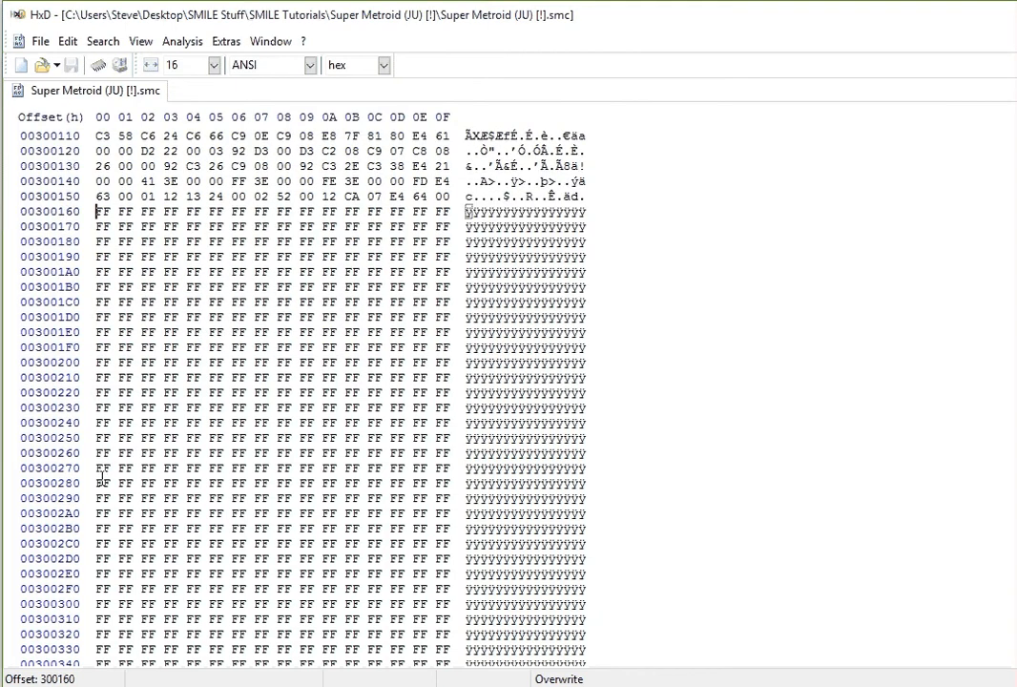
{"action": "left_click", "coordinate": [98, 544]}
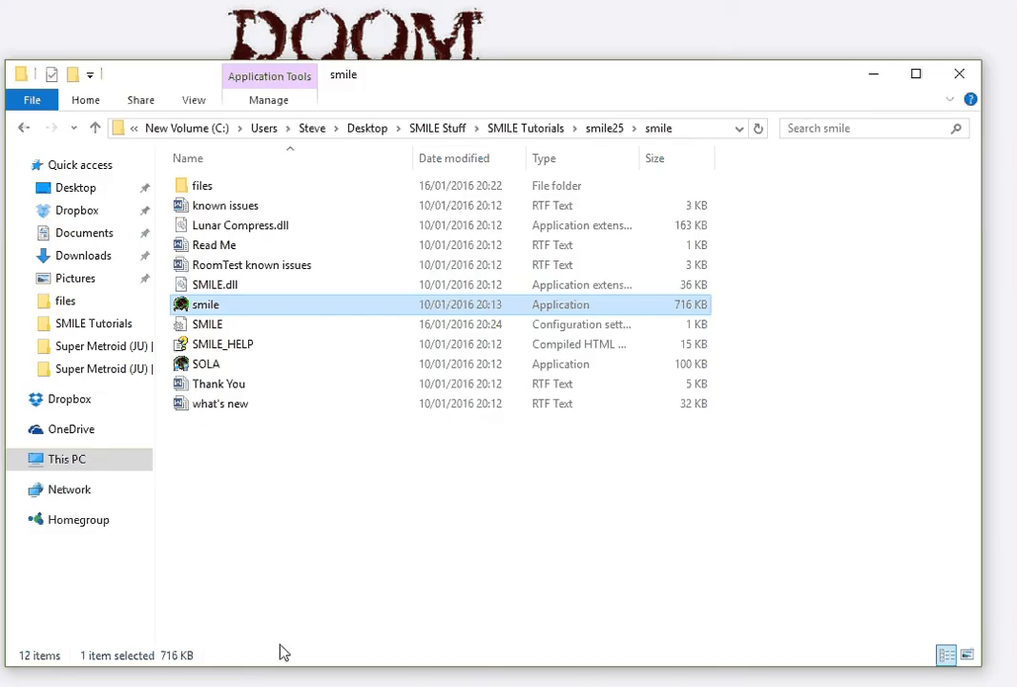
Step: Switch to Lunar Address and convert the PC file address 3002C0 to its SNES LoROM address
{"action": "left_click", "coordinate": [534, 685]}
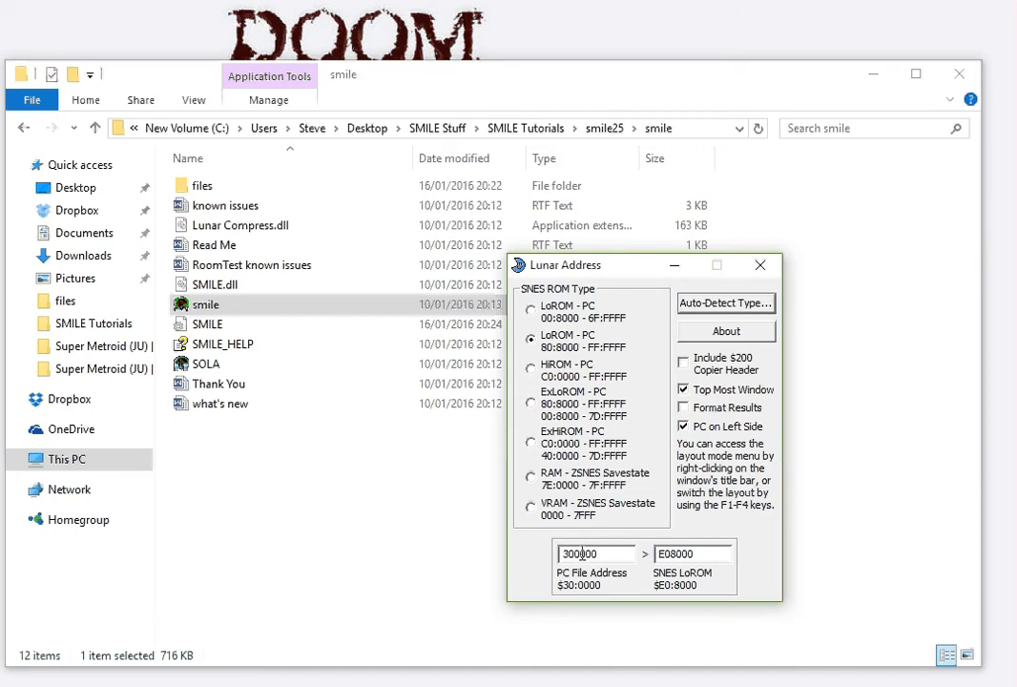
{"action": "left_click_drag", "start_coordinate": [582, 553], "coordinate": [601, 555]}
{"action": "type", "text": "2C0"}
{"action": "left_click", "coordinate": [656, 553]}
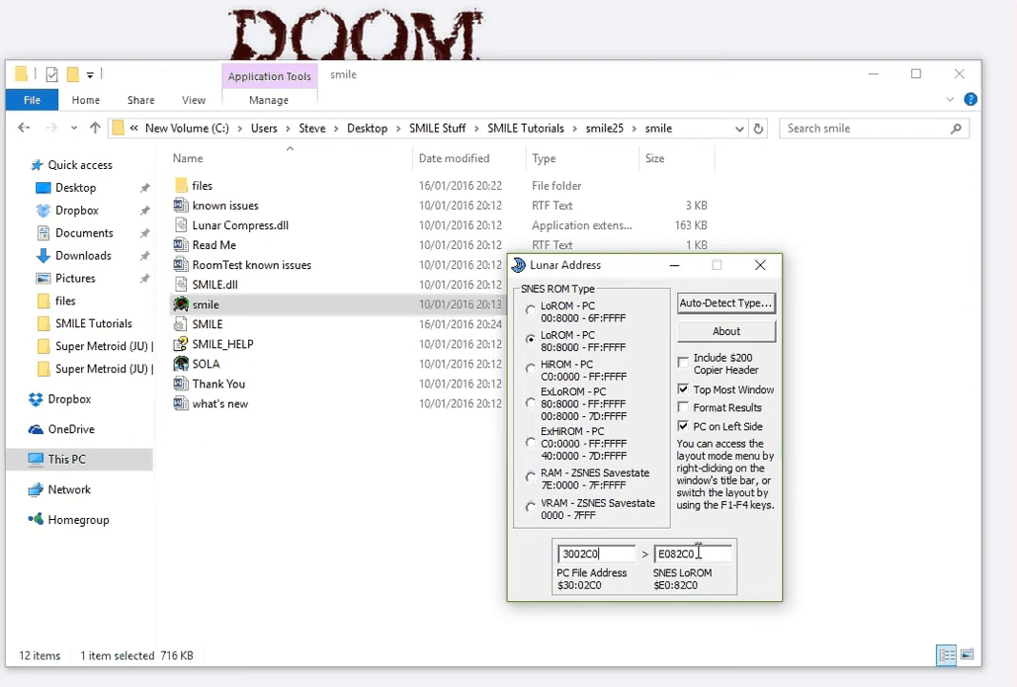
Step: Switch to File Explorer and open the level_entries text file from SMILE's files folder
{"action": "left_click", "coordinate": [597, 553]}
{"action": "left_click", "coordinate": [379, 537]}
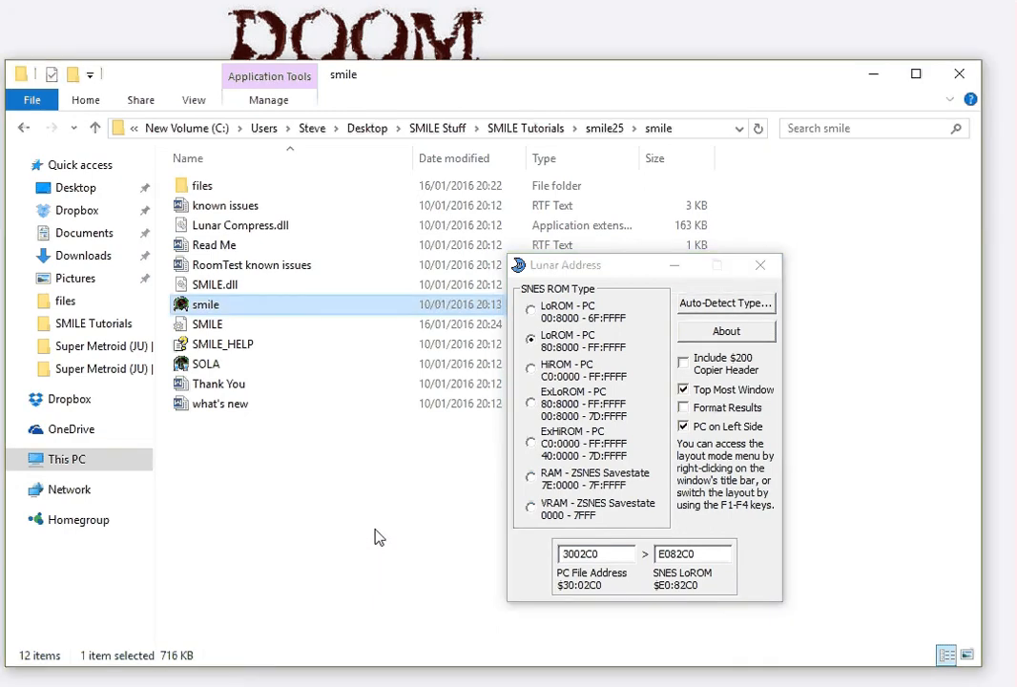
{"action": "double_click", "coordinate": [243, 196]}
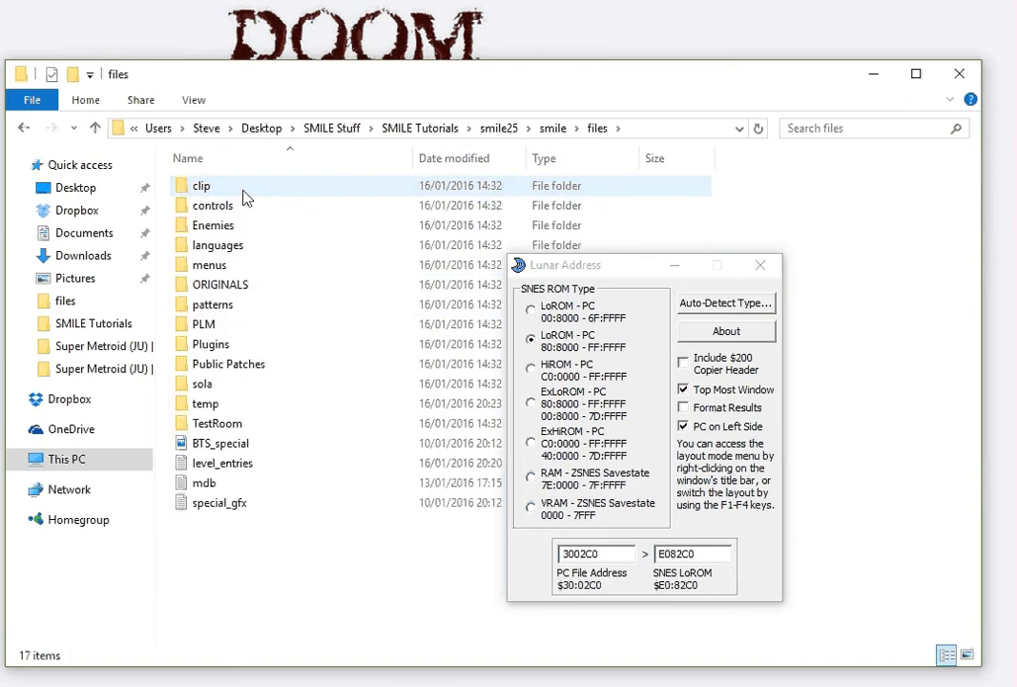
{"action": "double_click", "coordinate": [236, 468]}
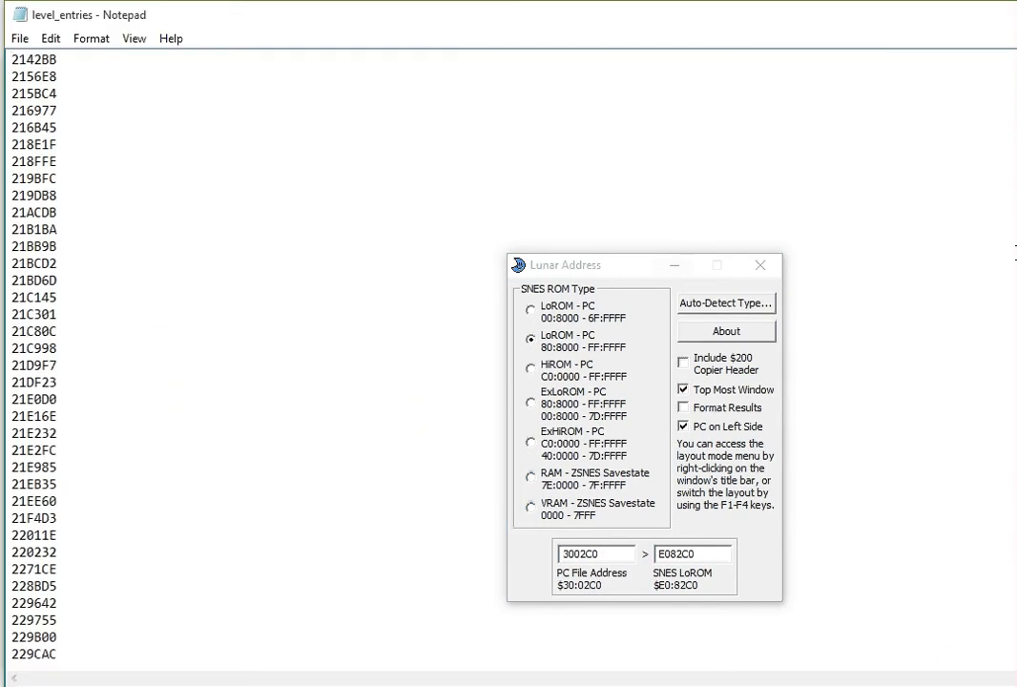
Step: Add the entry 3002C0 on a new line after 300000, save the level_entries file and close it
{"action": "scroll", "coordinate": [202, 331], "scroll_direction": "down", "scroll_amount": 2}
{"action": "scroll", "coordinate": [382, 353], "scroll_direction": "down", "scroll_amount": 20}
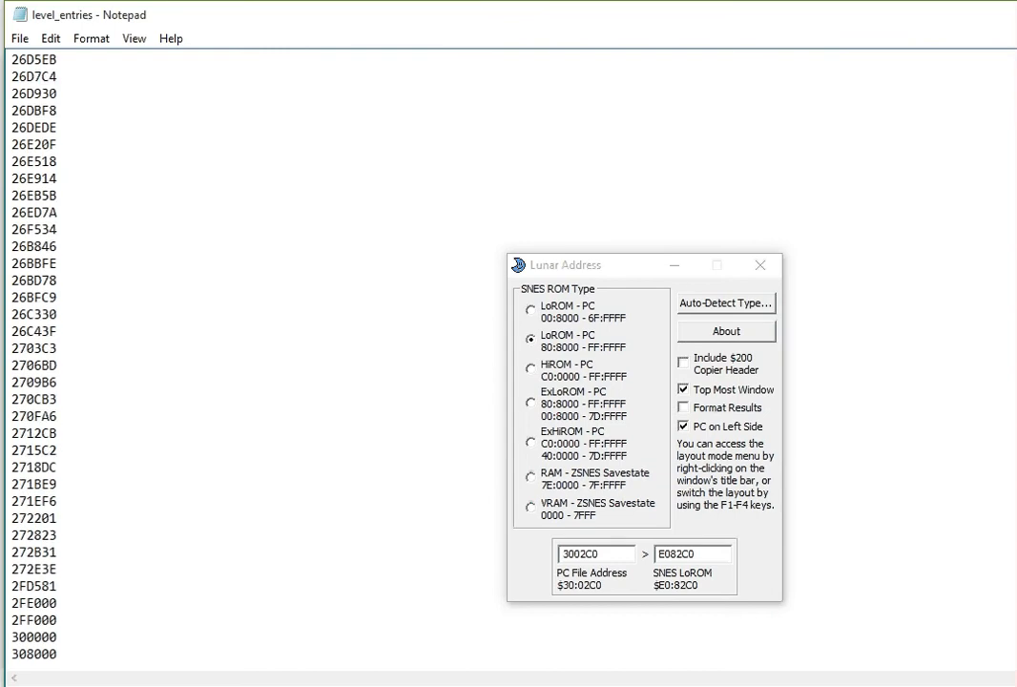
{"action": "left_click", "coordinate": [68, 639]}
{"action": "key", "text": "Return"}
{"action": "type", "text": "3002C0"}
{"action": "scroll", "coordinate": [133, 655], "scroll_direction": "down", "scroll_amount": 1}
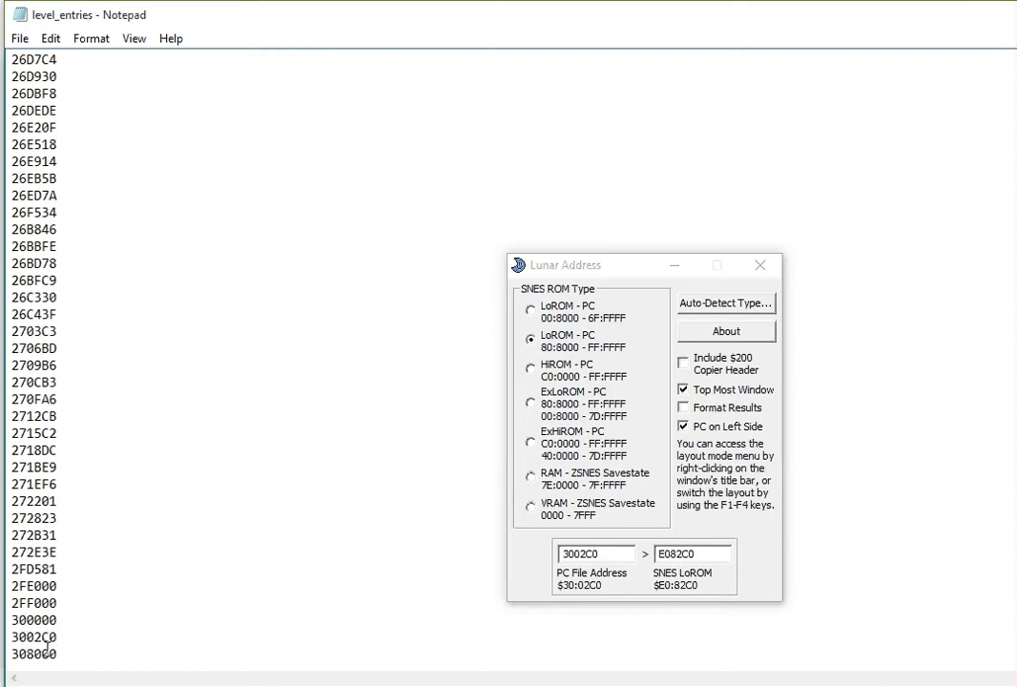
{"action": "left_click", "coordinate": [20, 38]}
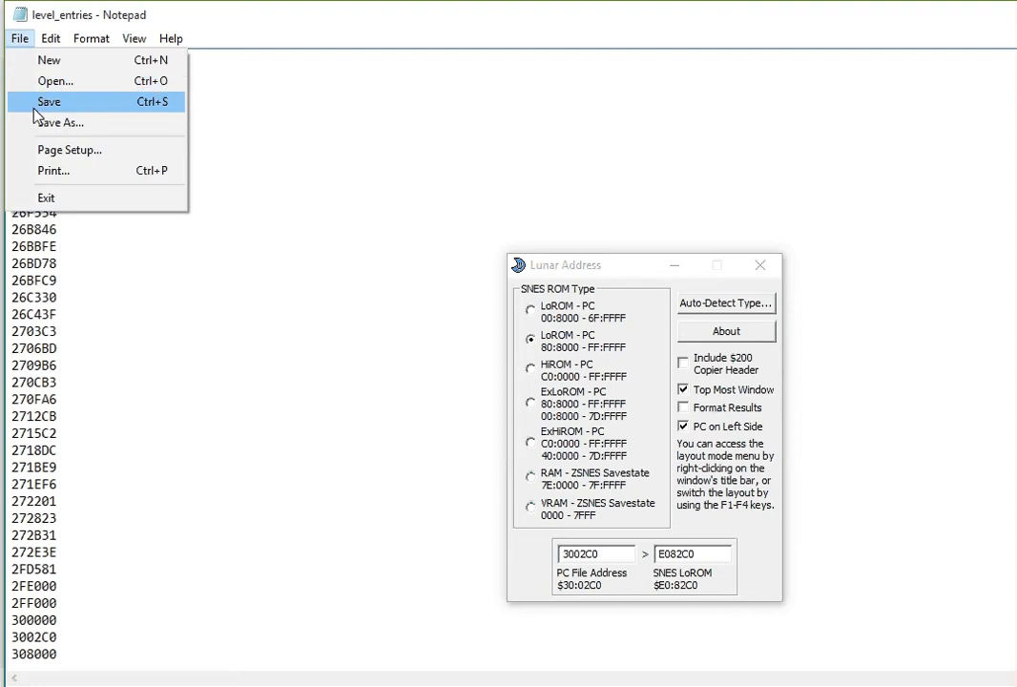
{"action": "left_click", "coordinate": [35, 102]}
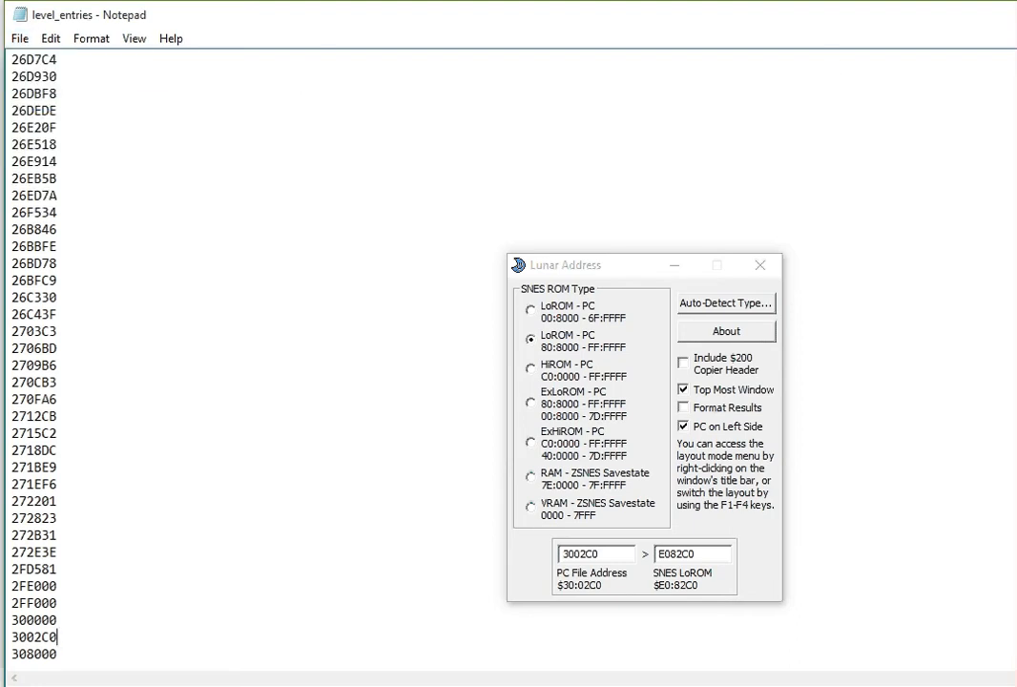
{"action": "key", "text": "alt+F4"}
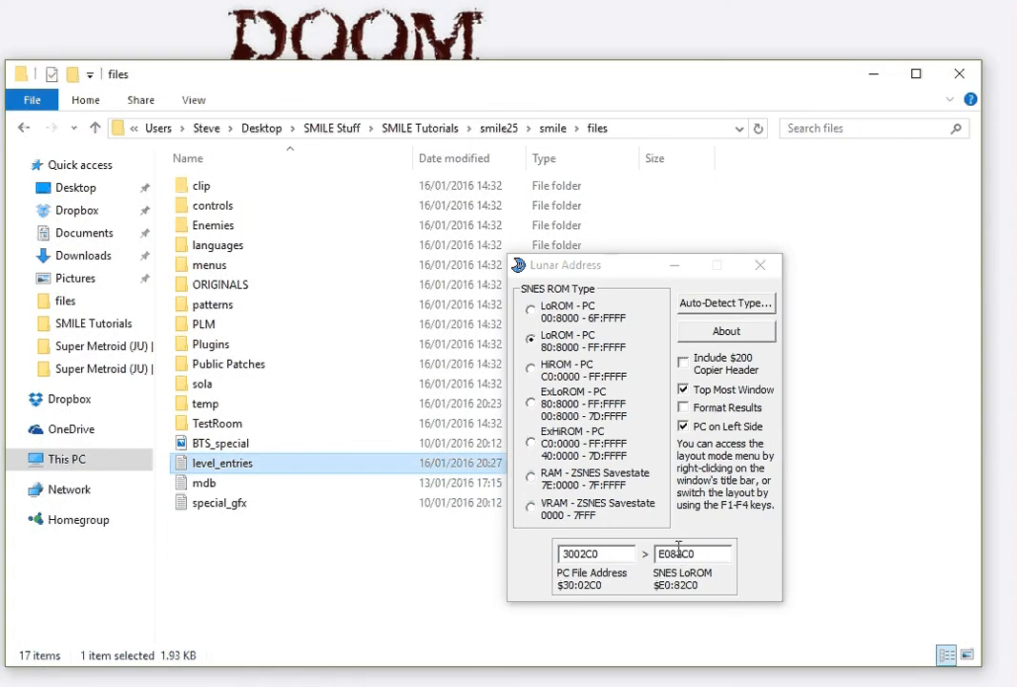
Step: Launch SMILE from the smile folder and open the Super Metroid (JU) [!] ROM, bringing the editor window fully into view
{"action": "left_click", "coordinate": [552, 128]}
{"action": "double_click", "coordinate": [228, 306]}
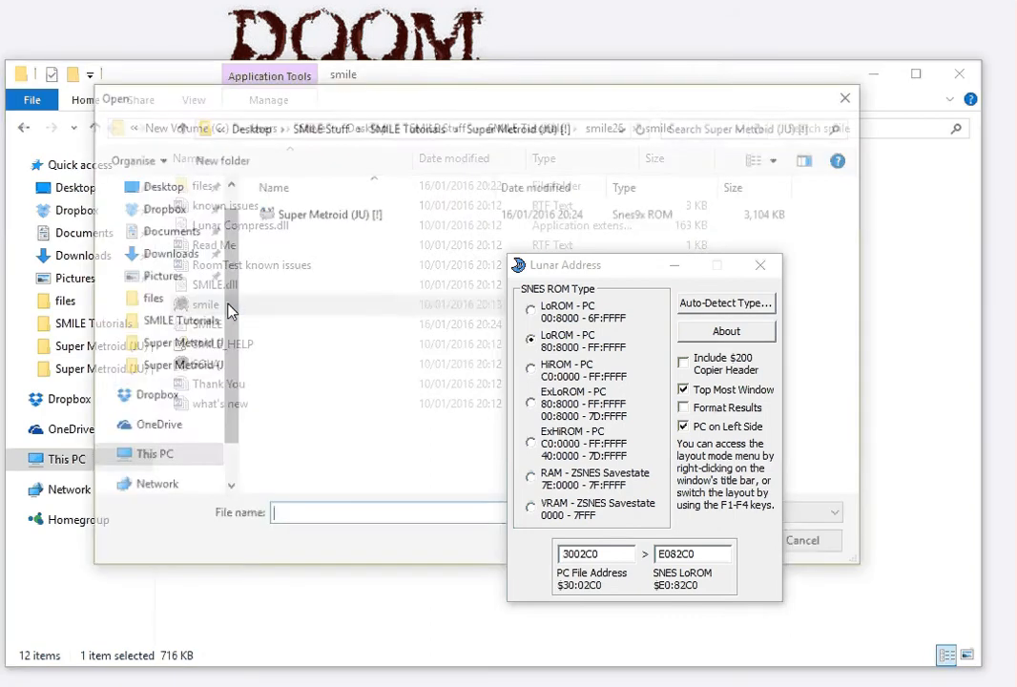
{"action": "left_click", "coordinate": [674, 267]}
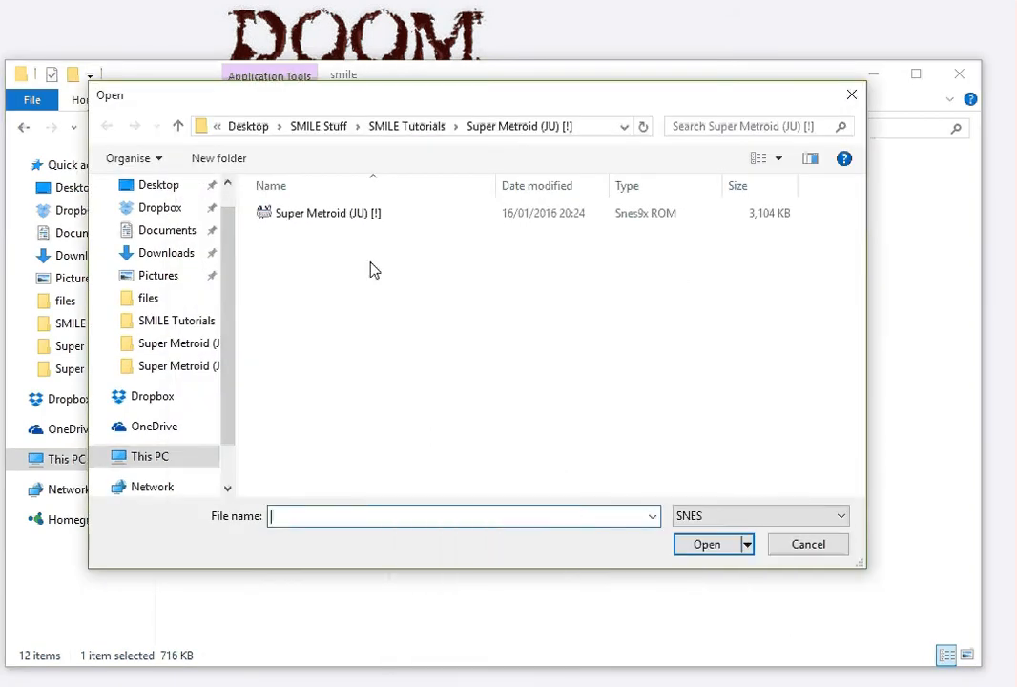
{"action": "left_click", "coordinate": [336, 216]}
{"action": "left_click", "coordinate": [706, 545]}
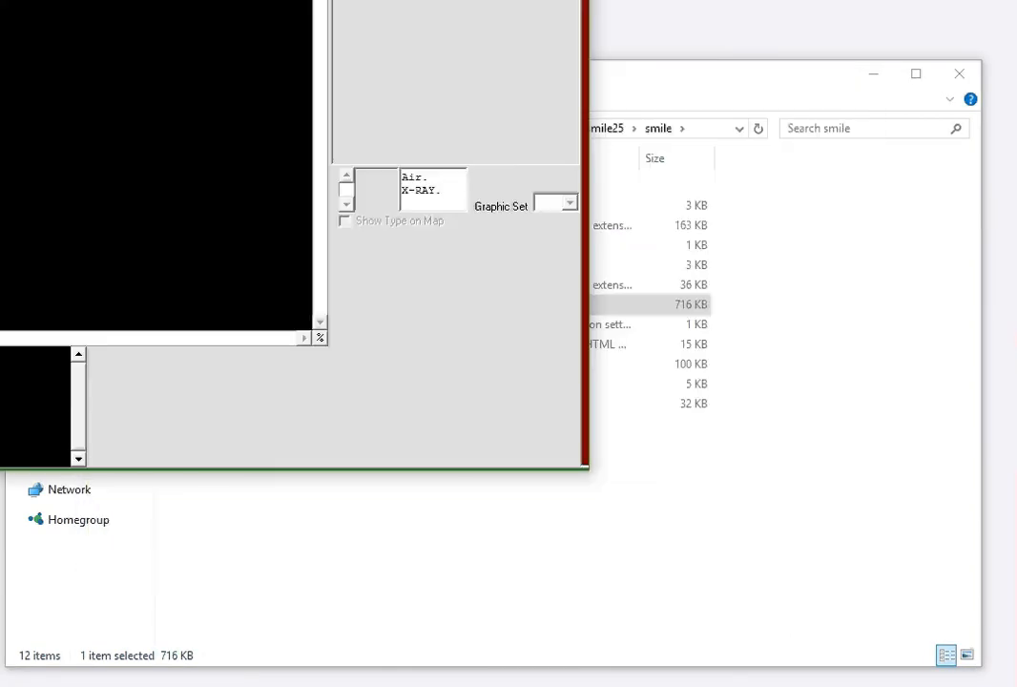
{"action": "left_click_drag", "start_coordinate": [0, 0], "coordinate": [220, 24]}
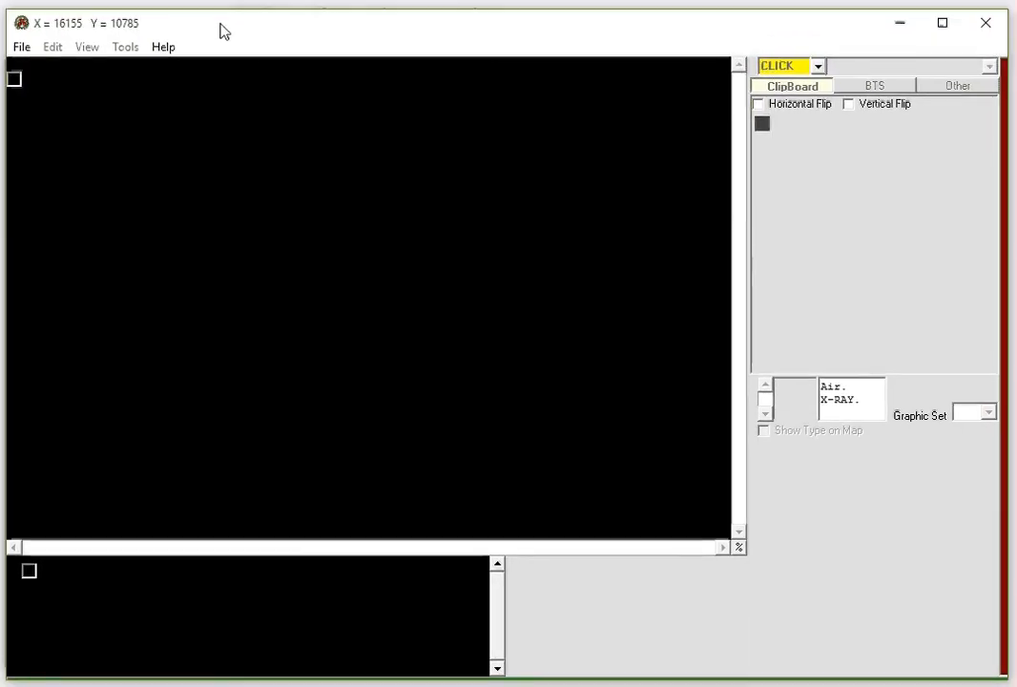
Step: Load room 79A44 and save it
{"action": "left_click", "coordinate": [803, 67]}
{"action": "left_click", "coordinate": [818, 68]}
{"action": "left_click", "coordinate": [820, 69]}
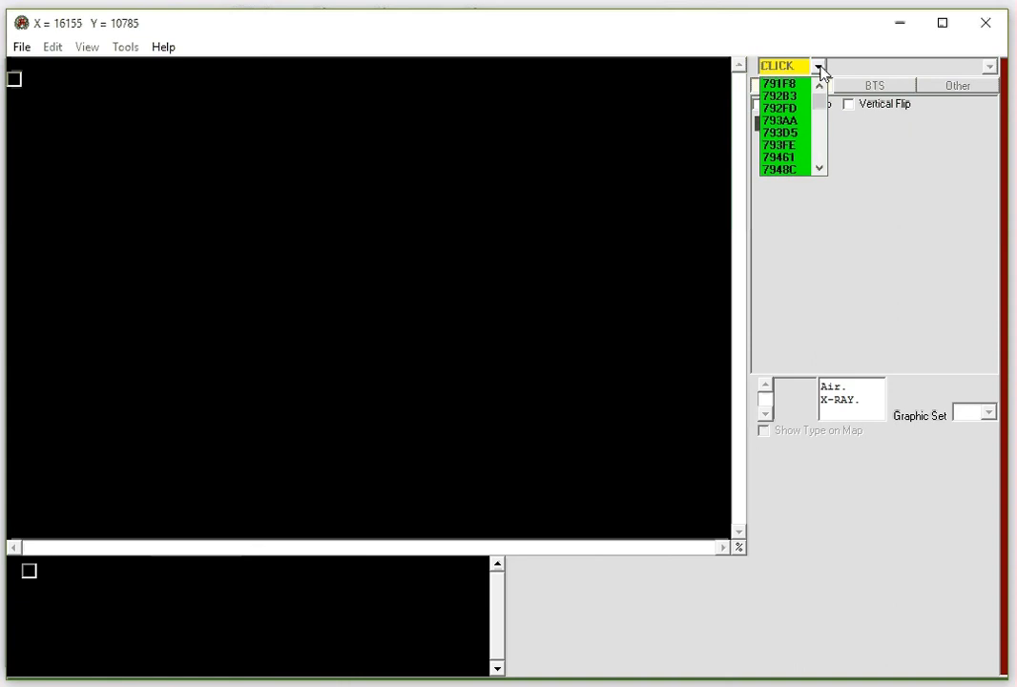
{"action": "scroll", "coordinate": [790, 156], "scroll_direction": "down", "scroll_amount": 3}
{"action": "scroll", "coordinate": [790, 155], "scroll_direction": "down", "scroll_amount": 9}
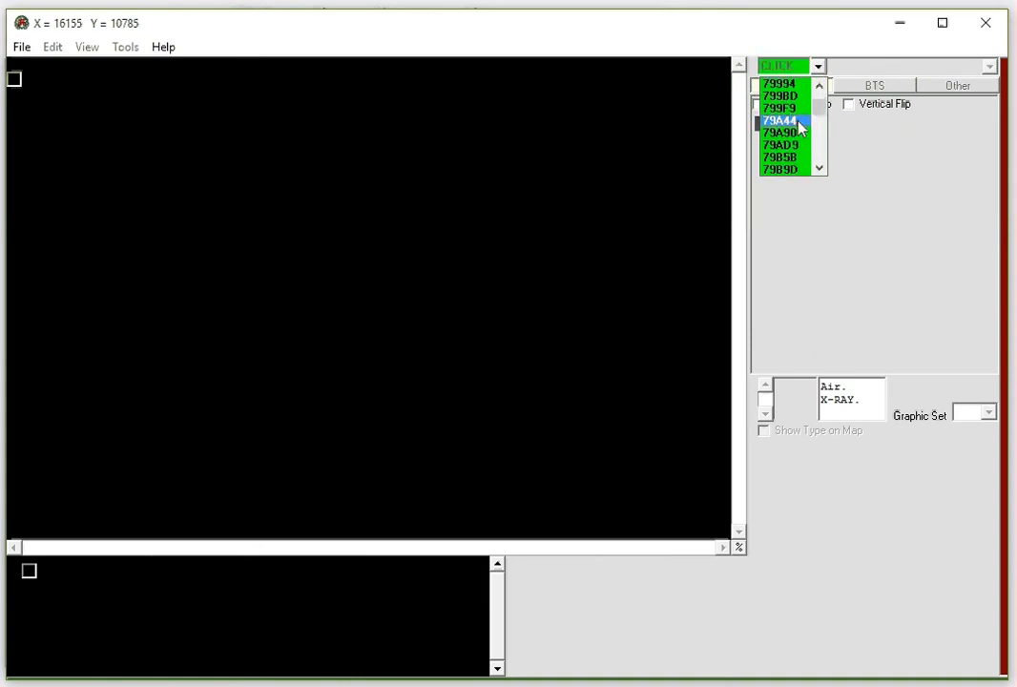
{"action": "left_click", "coordinate": [791, 129]}
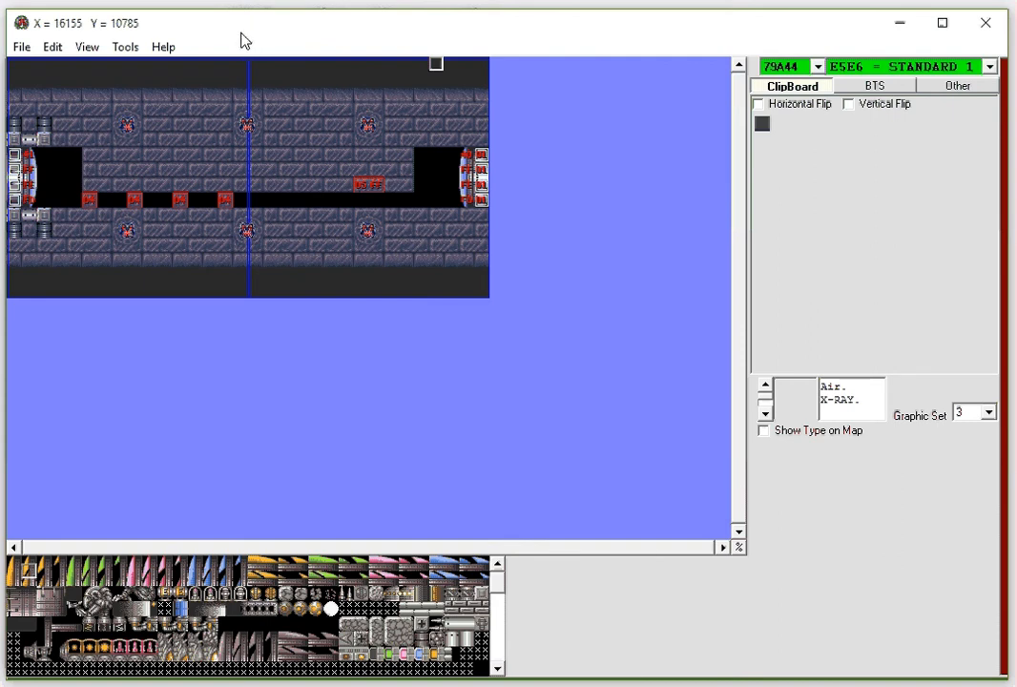
{"action": "left_click", "coordinate": [20, 48]}
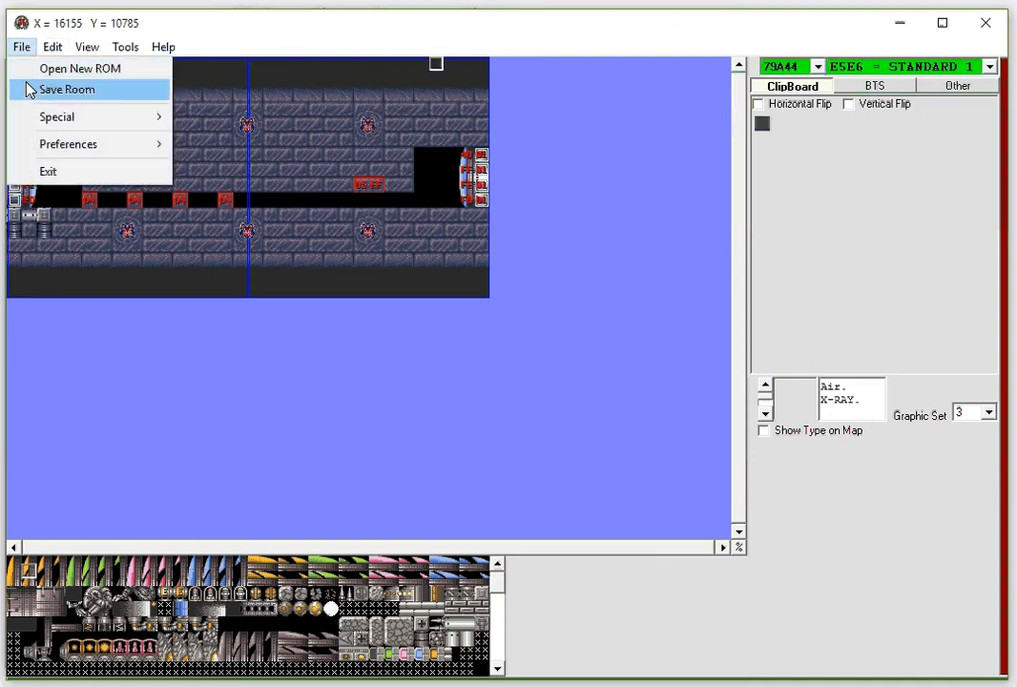
{"action": "left_click", "coordinate": [30, 90]}
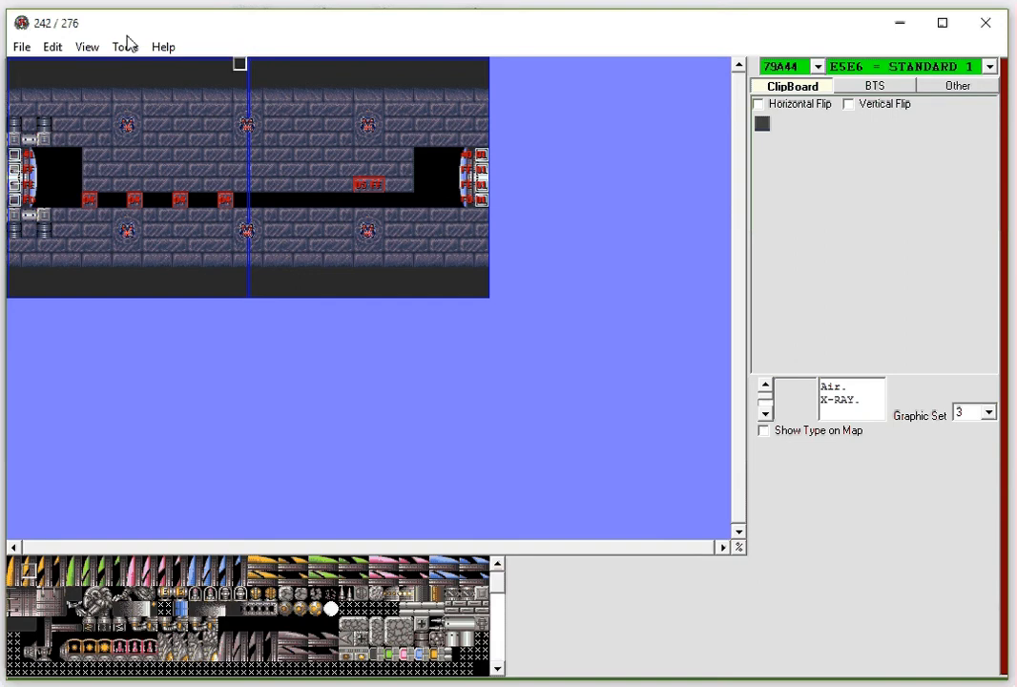
{"action": "left_click", "coordinate": [53, 47]}
{"action": "left_click", "coordinate": [84, 161]}
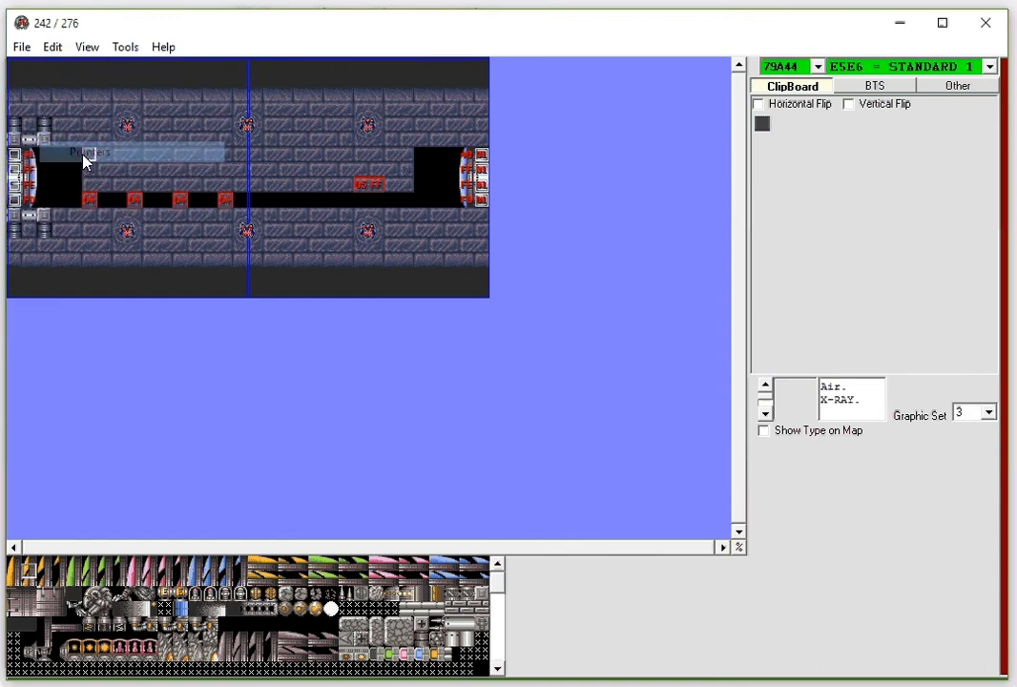
{"action": "left_click_drag", "start_coordinate": [406, 64], "coordinate": [627, 116]}
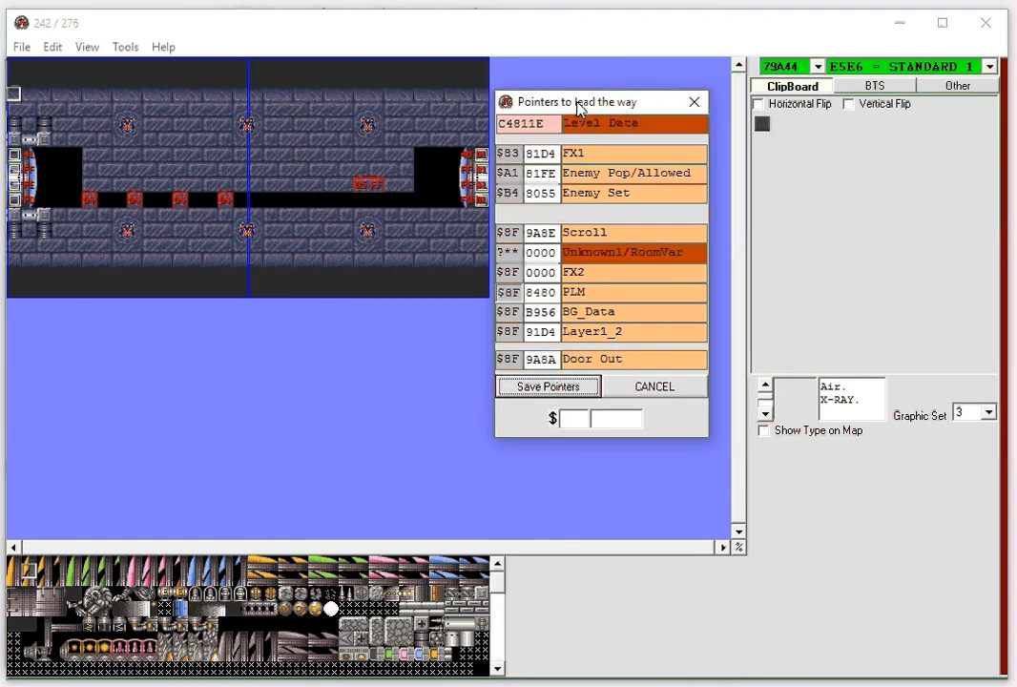
{"action": "left_click", "coordinate": [419, 112]}
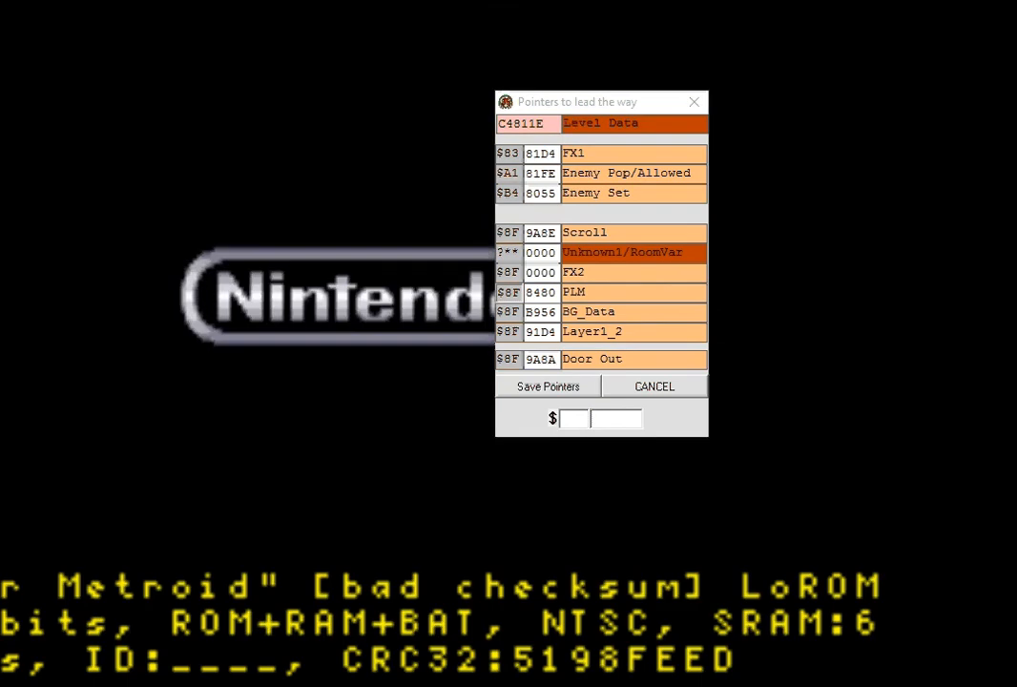
{"action": "key", "text": "alt+F4"}
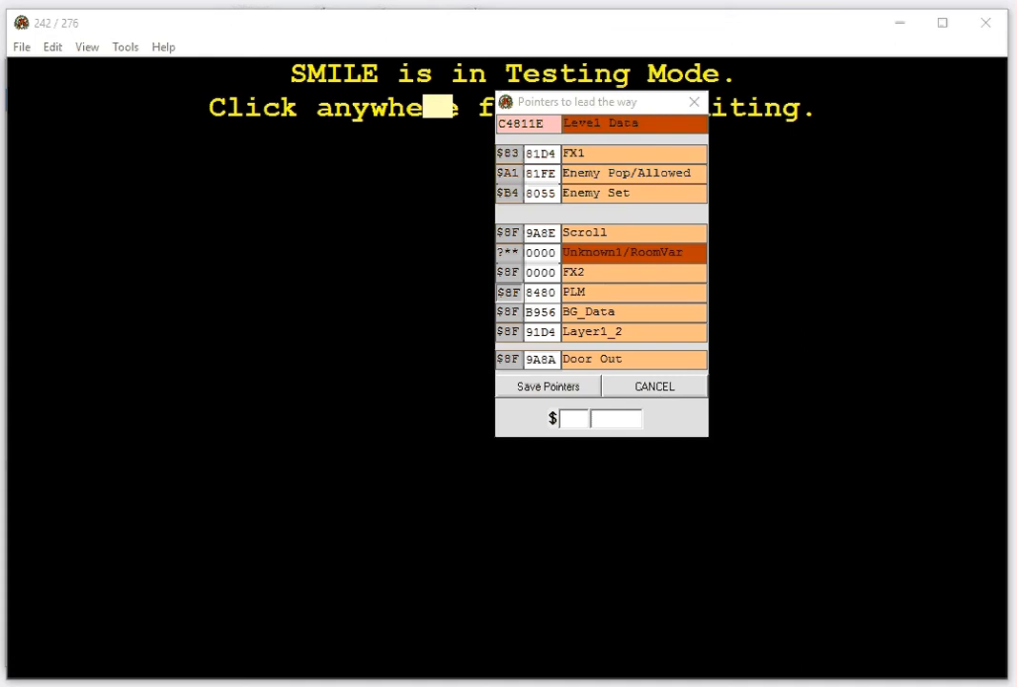
Step: Force SMILE to close from Task Manager to get out of its testing mode
{"action": "left_click", "coordinate": [333, 686]}
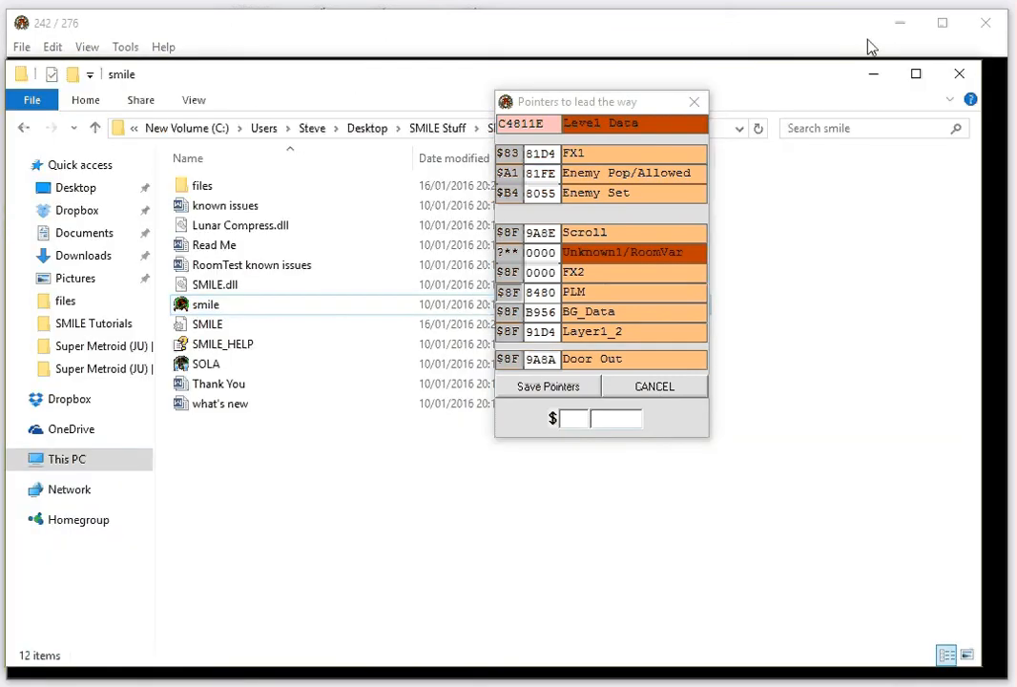
{"action": "left_click", "coordinate": [872, 74]}
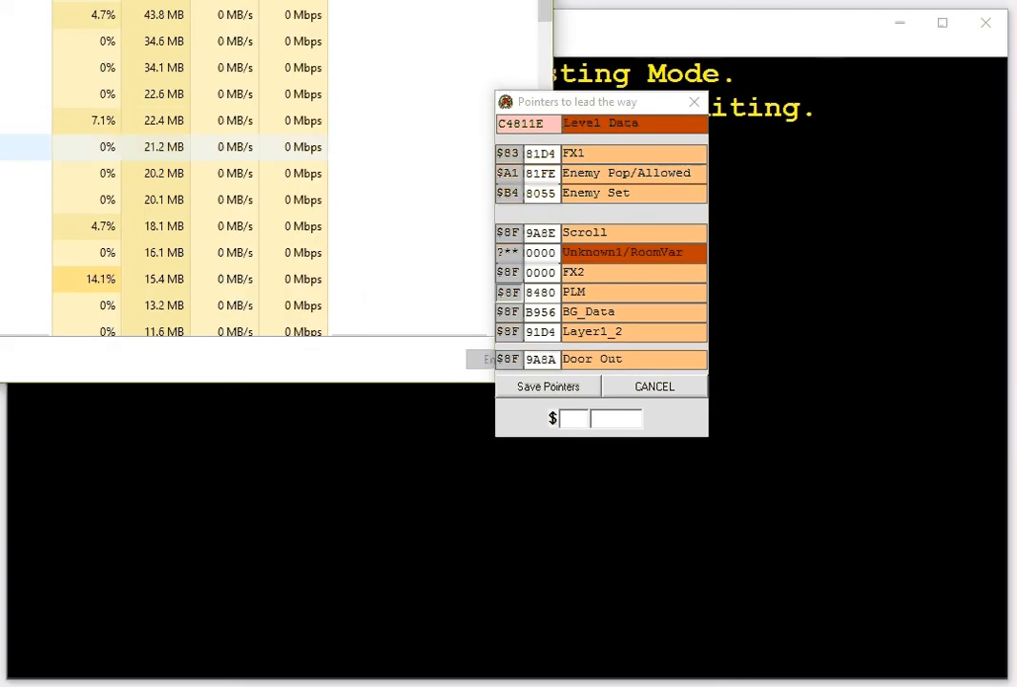
{"action": "scroll", "coordinate": [162, 167], "scroll_direction": "down", "scroll_amount": 4}
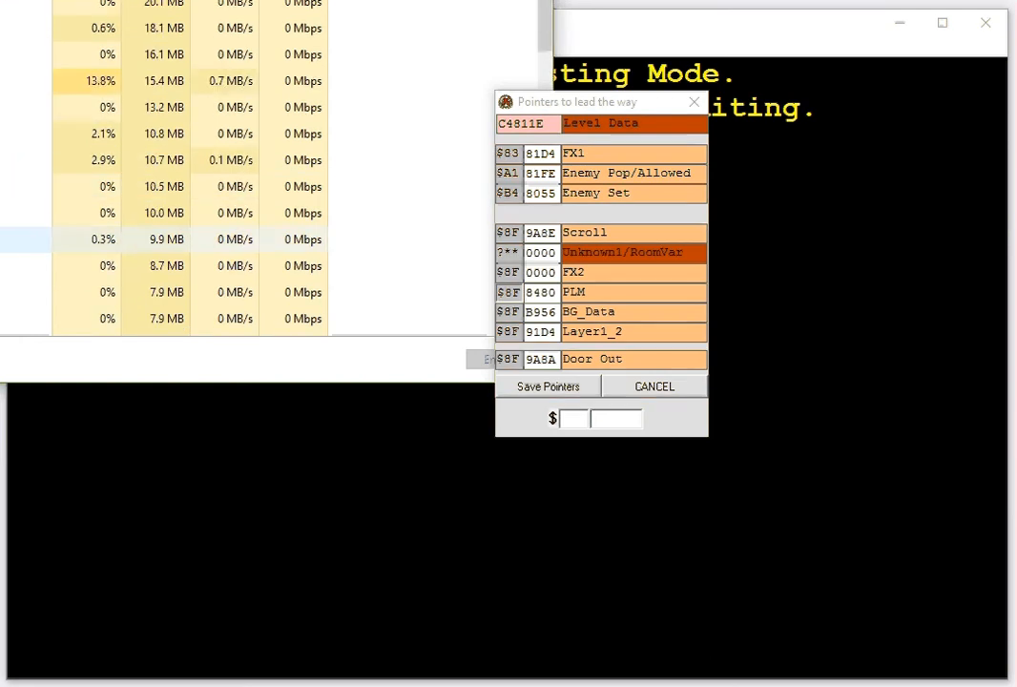
{"action": "left_click", "coordinate": [470, 359]}
{"action": "left_click", "coordinate": [531, 1]}
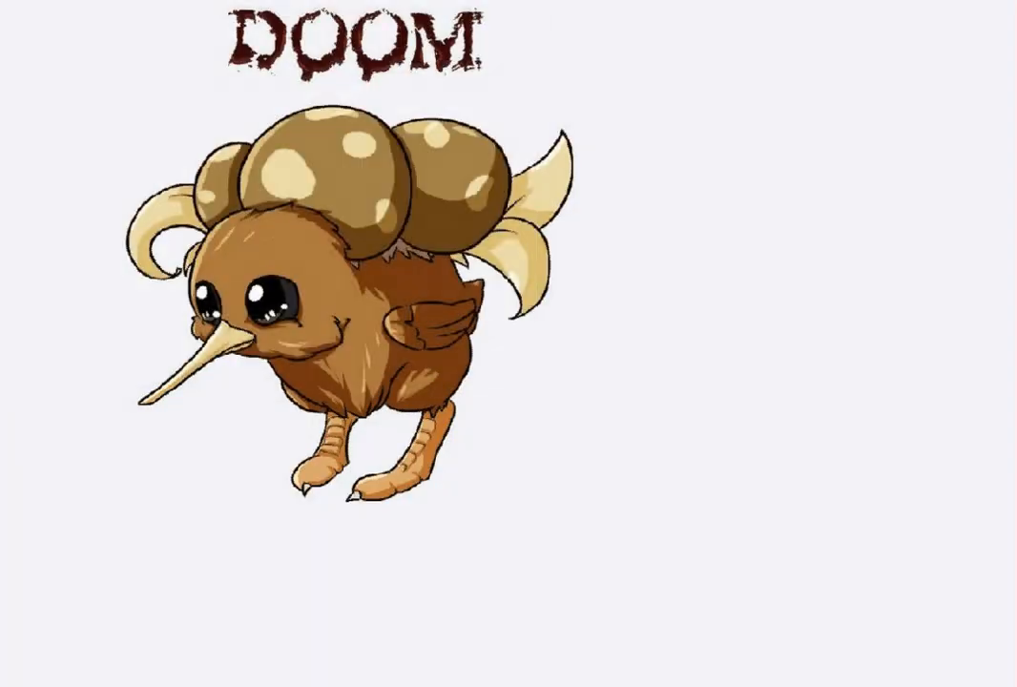
Step: Relaunch SMILE from the smile folder and reopen the Super Metroid (JU) [!] ROM
{"action": "left_click", "coordinate": [238, 686]}
{"action": "left_click", "coordinate": [241, 310]}
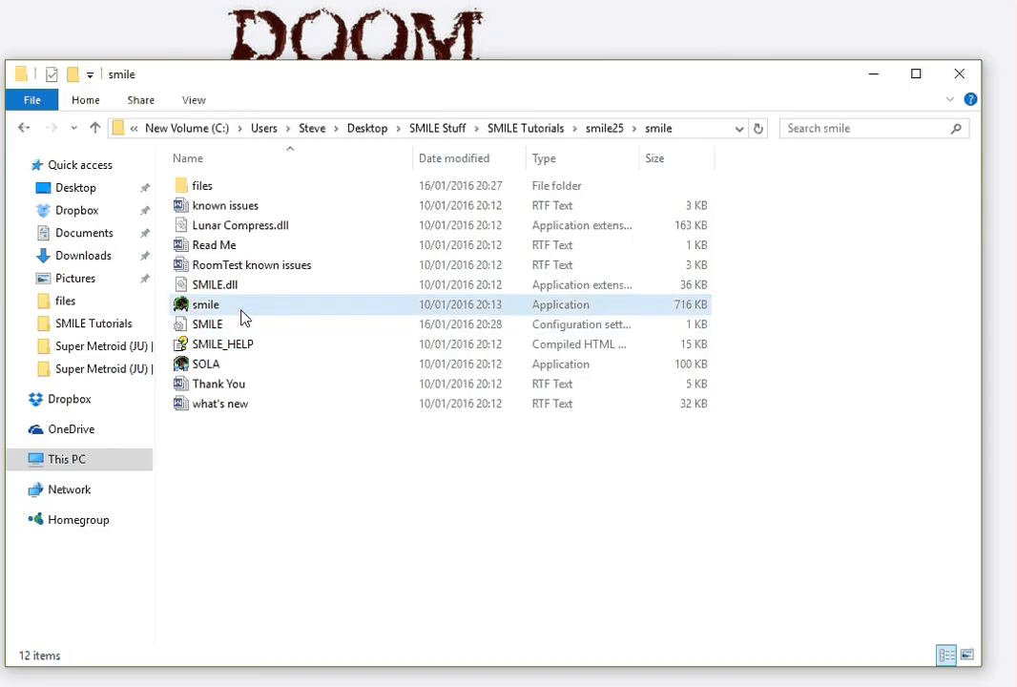
{"action": "double_click", "coordinate": [242, 315]}
{"action": "left_click", "coordinate": [286, 216]}
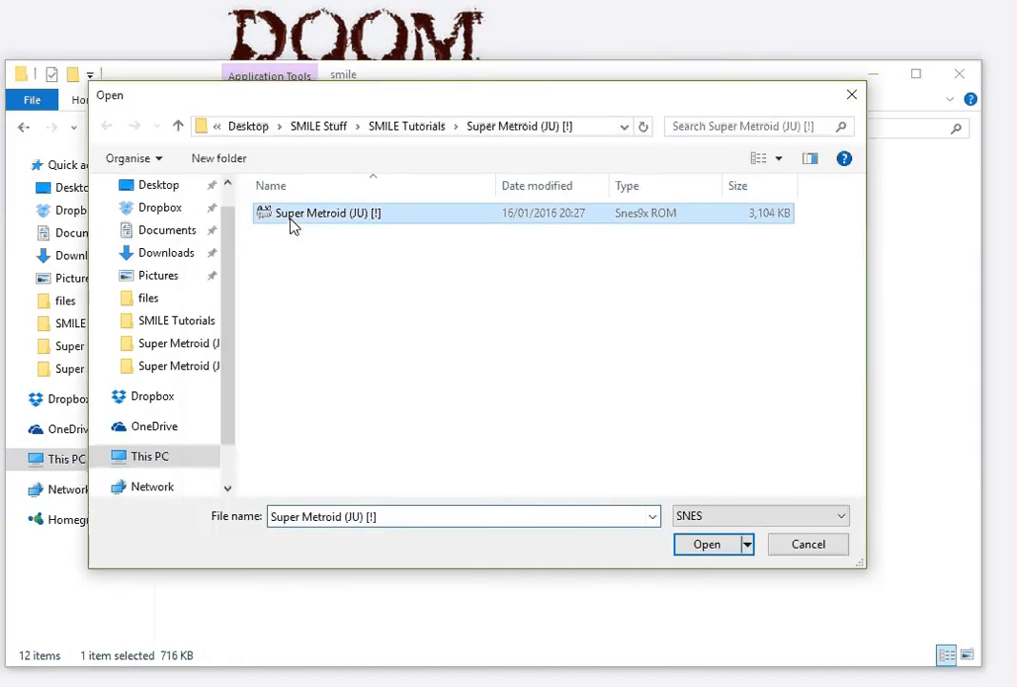
{"action": "left_click", "coordinate": [707, 545]}
{"action": "left_click_drag", "start_coordinate": [0, 0], "coordinate": [315, 21]}
Step: Load room 79A44 again and save the room
{"action": "left_click", "coordinate": [820, 65]}
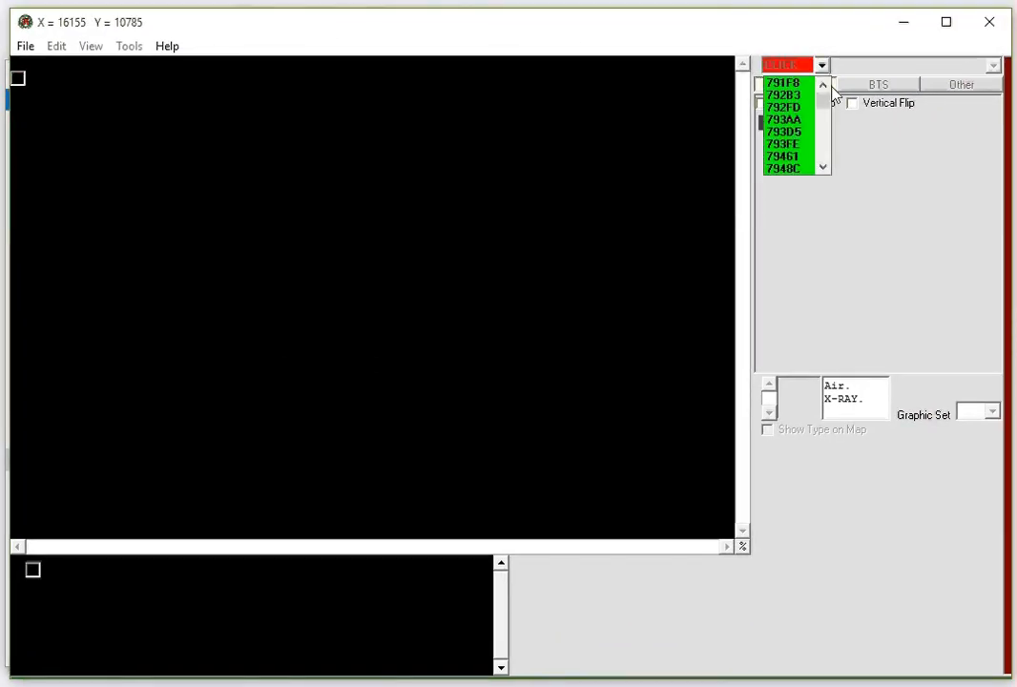
{"action": "scroll", "coordinate": [822, 103], "scroll_direction": "down", "scroll_amount": 3}
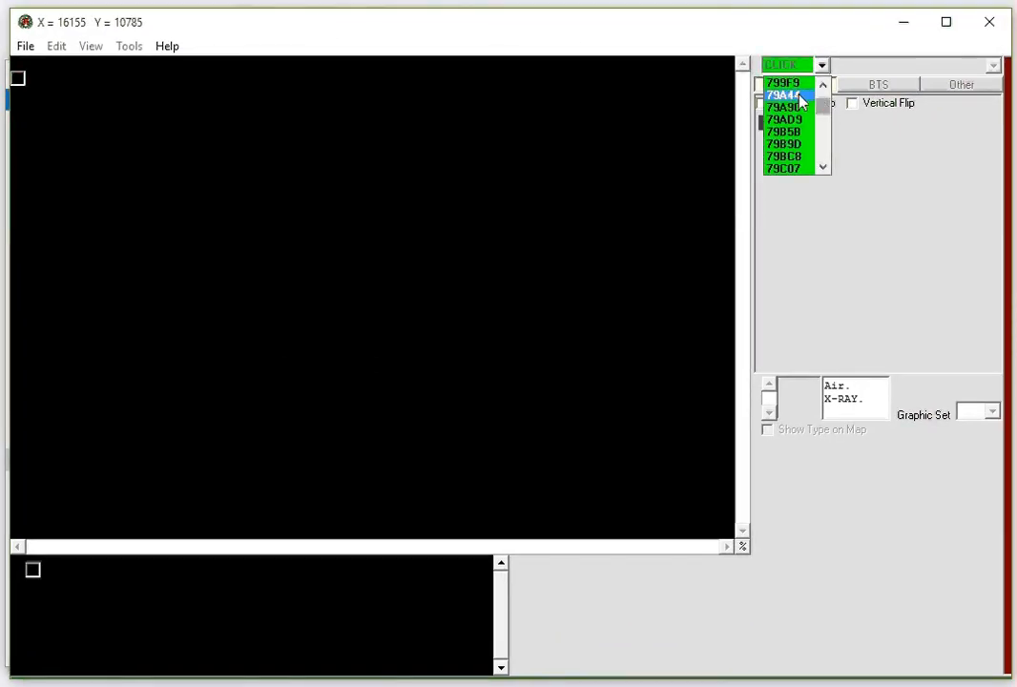
{"action": "left_click", "coordinate": [798, 96]}
{"action": "left_click", "coordinate": [27, 46]}
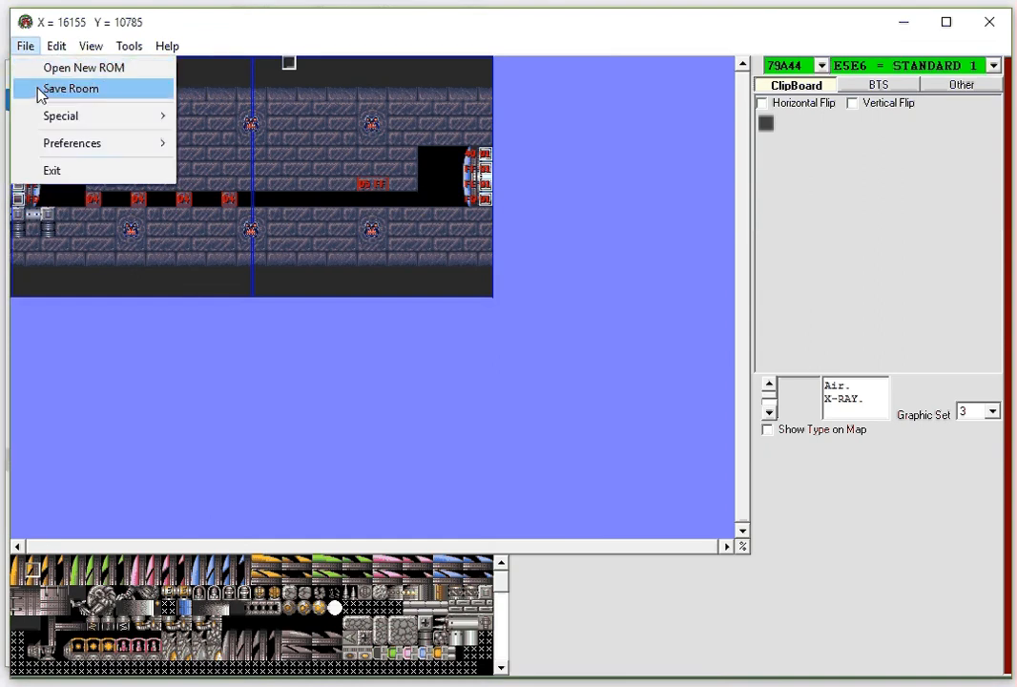
{"action": "left_click", "coordinate": [43, 89]}
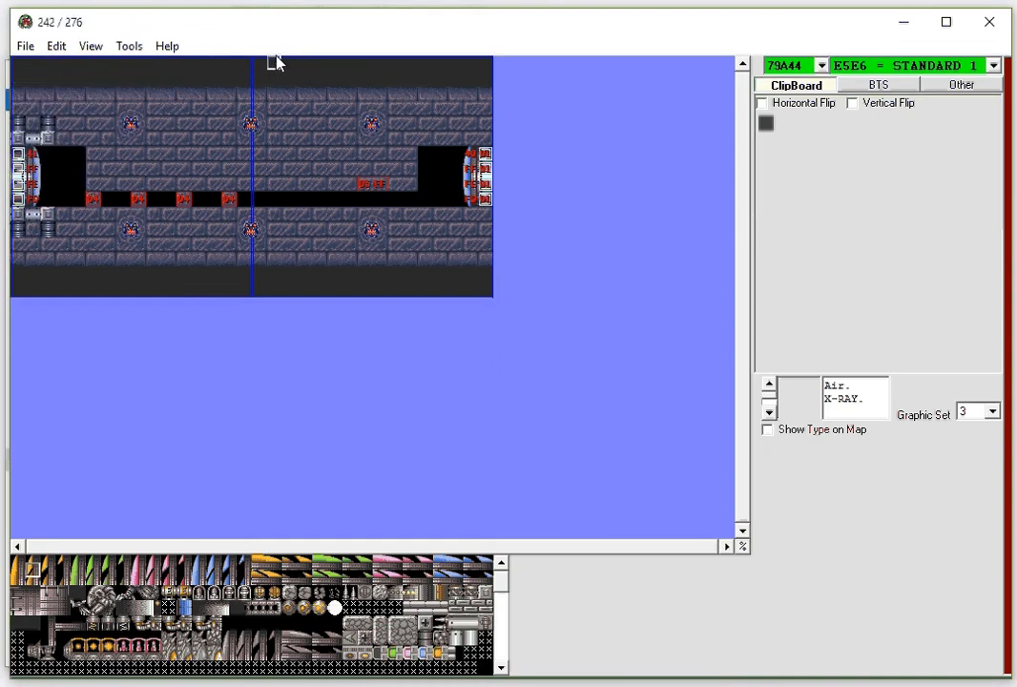
Step: Open the pointers of room 79A44 and set its Level Data pointer to E082C0
{"action": "left_click", "coordinate": [59, 47]}
{"action": "left_click", "coordinate": [95, 150]}
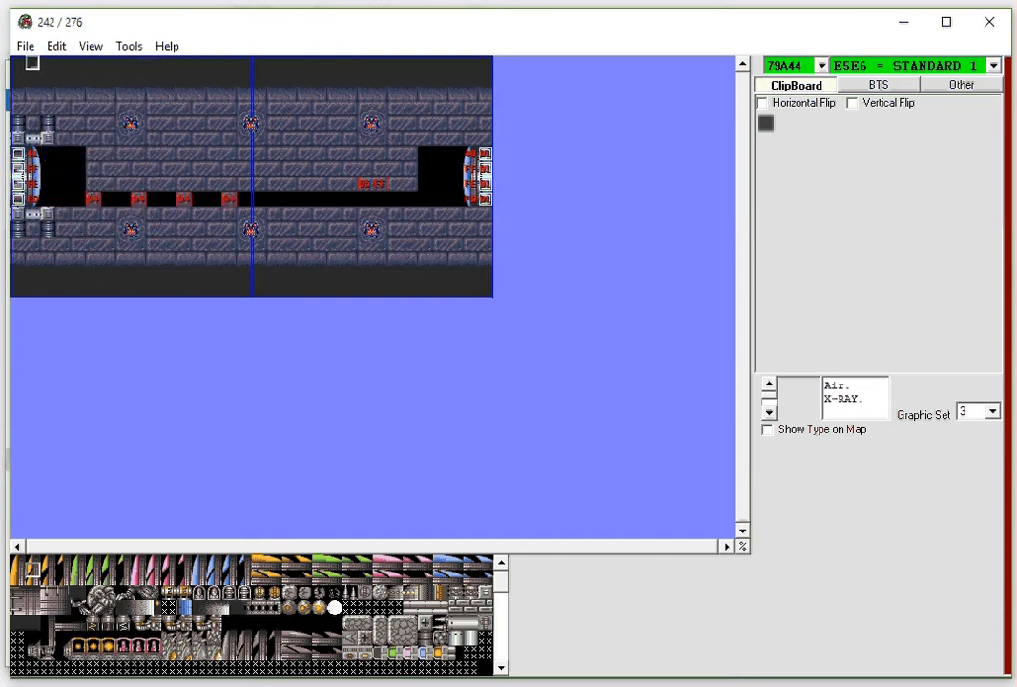
{"action": "left_click_drag", "start_coordinate": [583, 139], "coordinate": [623, 96]}
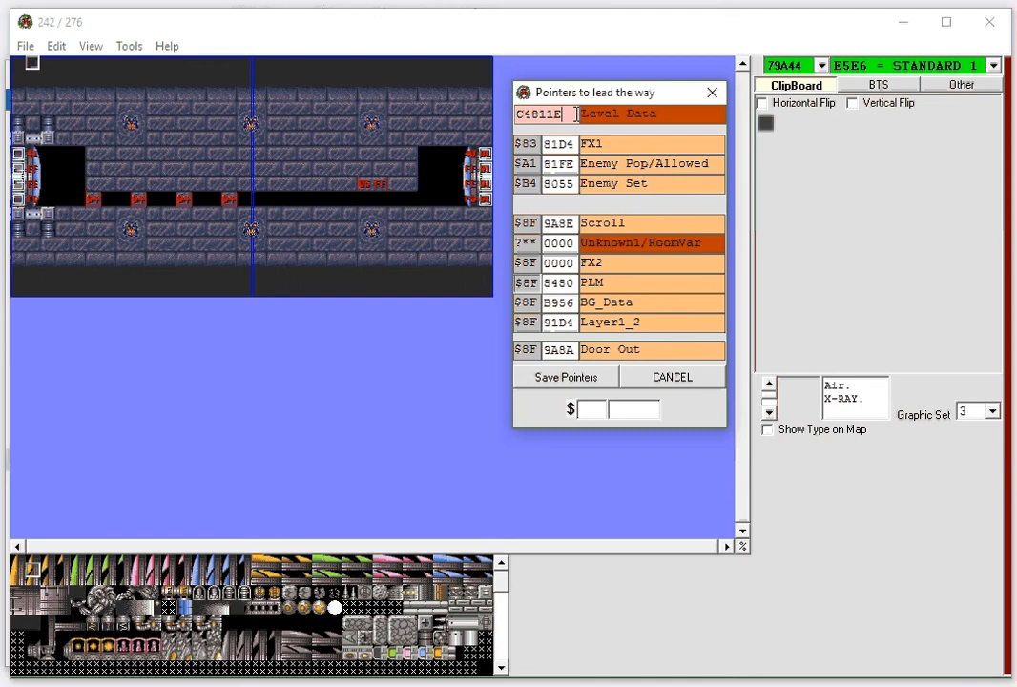
{"action": "key", "text": "BackSpace"}
{"action": "key", "text": "BackSpace"}
{"action": "key", "text": "BackSpace"}
{"action": "key", "text": "BackSpace"}
{"action": "key", "text": "BackSpace"}
{"action": "key", "text": "BackSpace"}
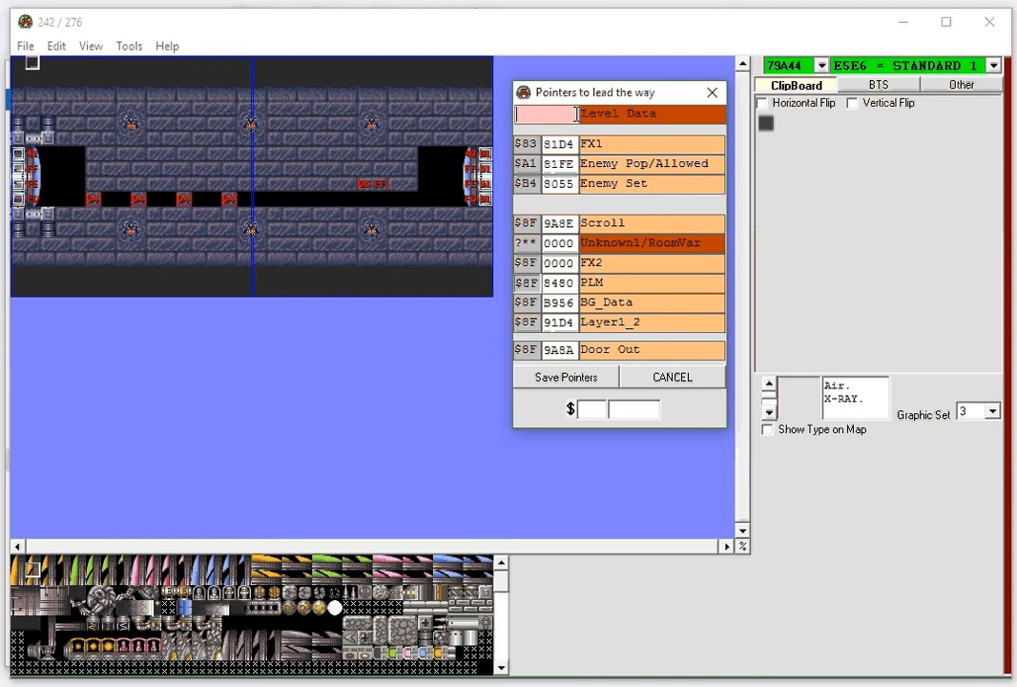
{"action": "type", "text": "E082C0"}
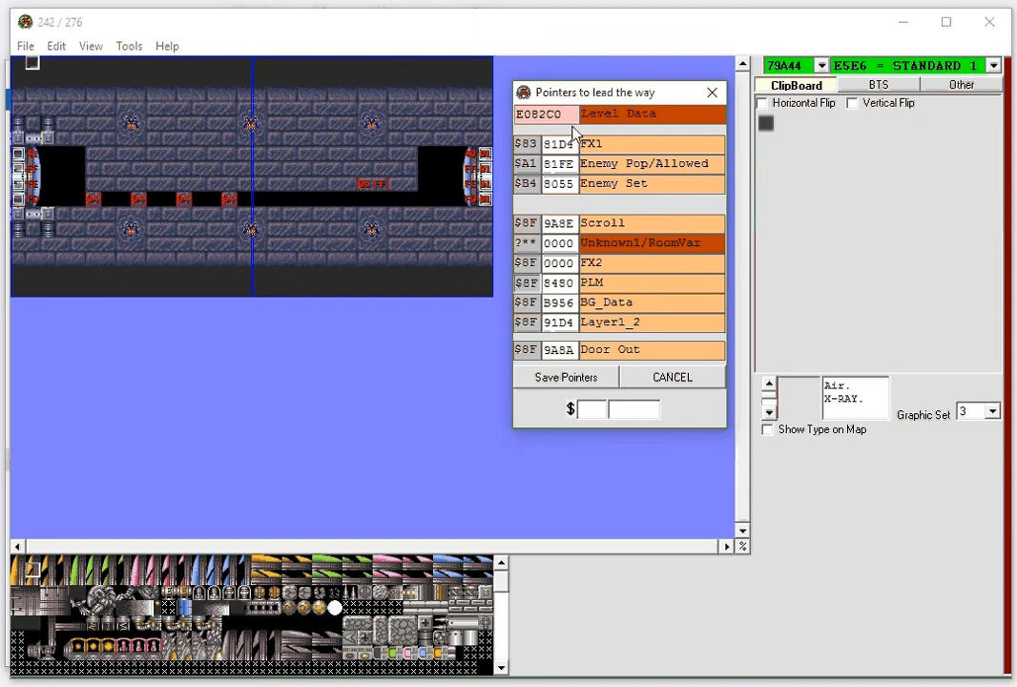
Step: Save the changed pointers, copying the level data to the new location, and save the room
{"action": "left_click", "coordinate": [581, 382]}
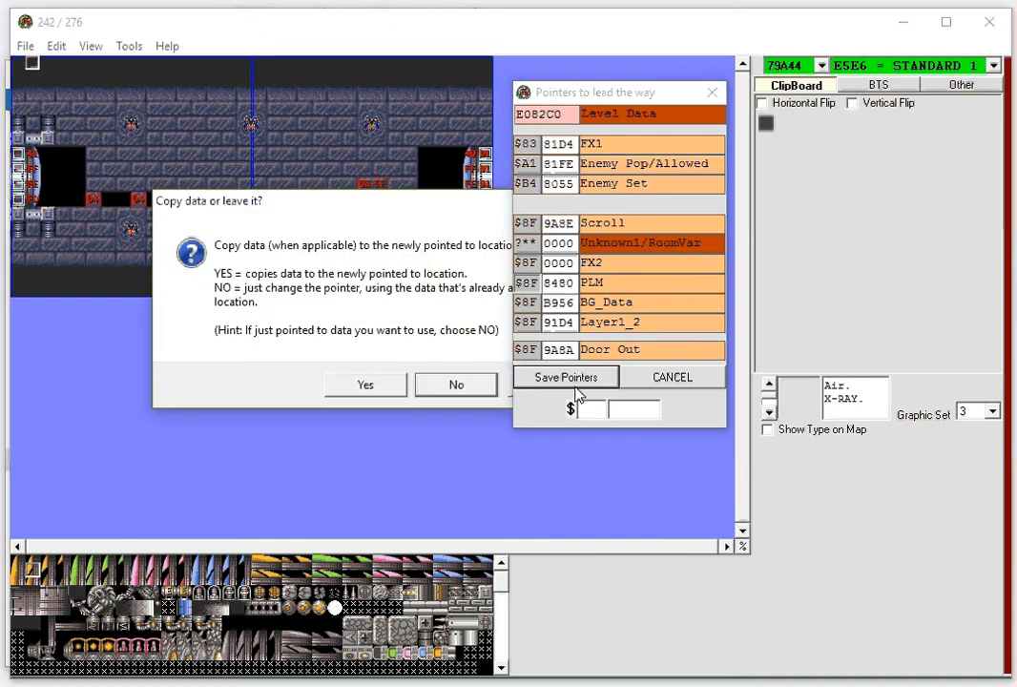
{"action": "left_click_drag", "start_coordinate": [241, 301], "coordinate": [207, 313]}
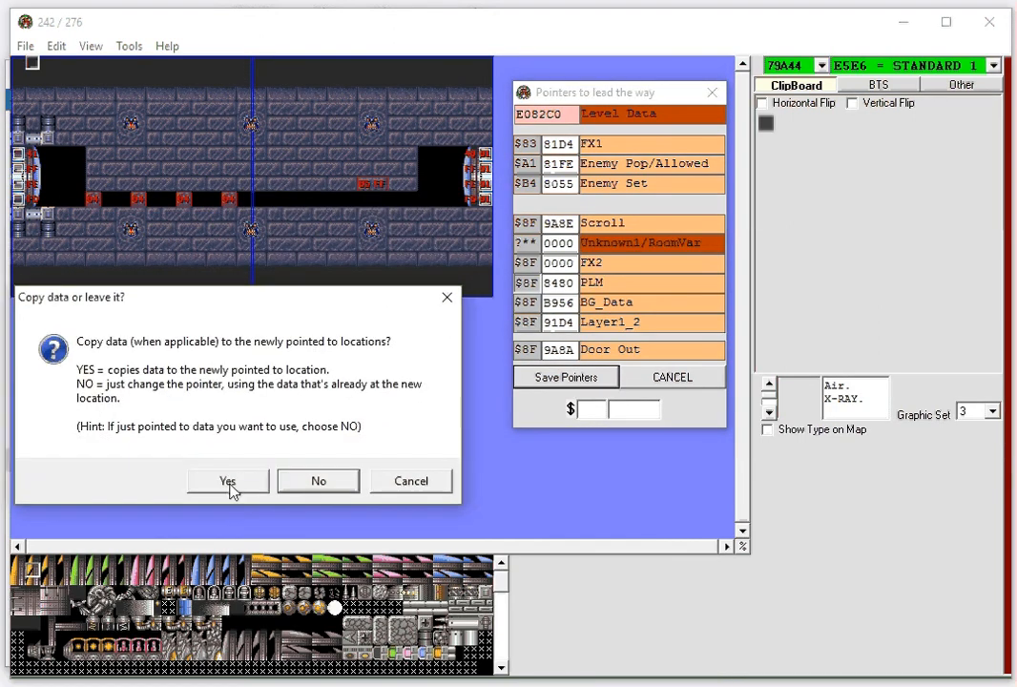
{"action": "left_click", "coordinate": [229, 483]}
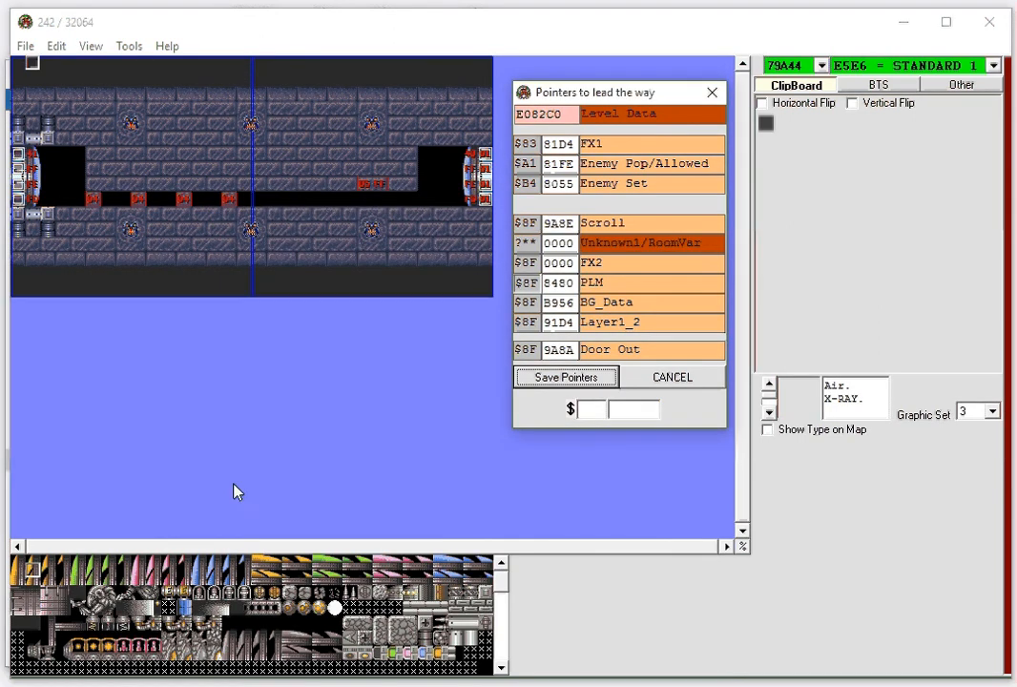
{"action": "left_click", "coordinate": [712, 93]}
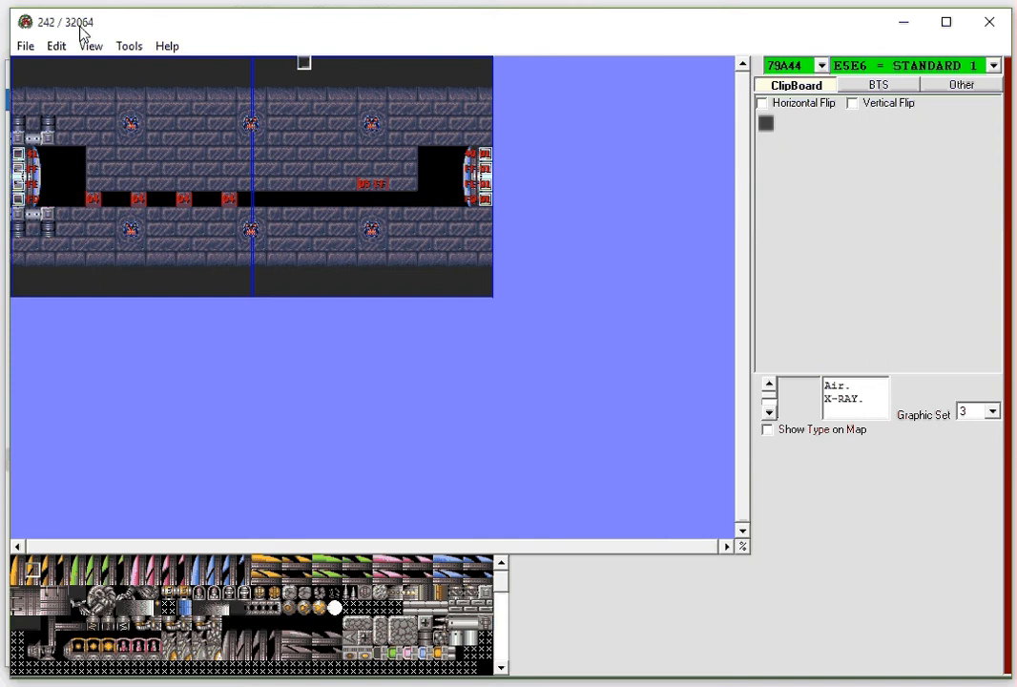
{"action": "left_click", "coordinate": [24, 45]}
{"action": "left_click", "coordinate": [36, 89]}
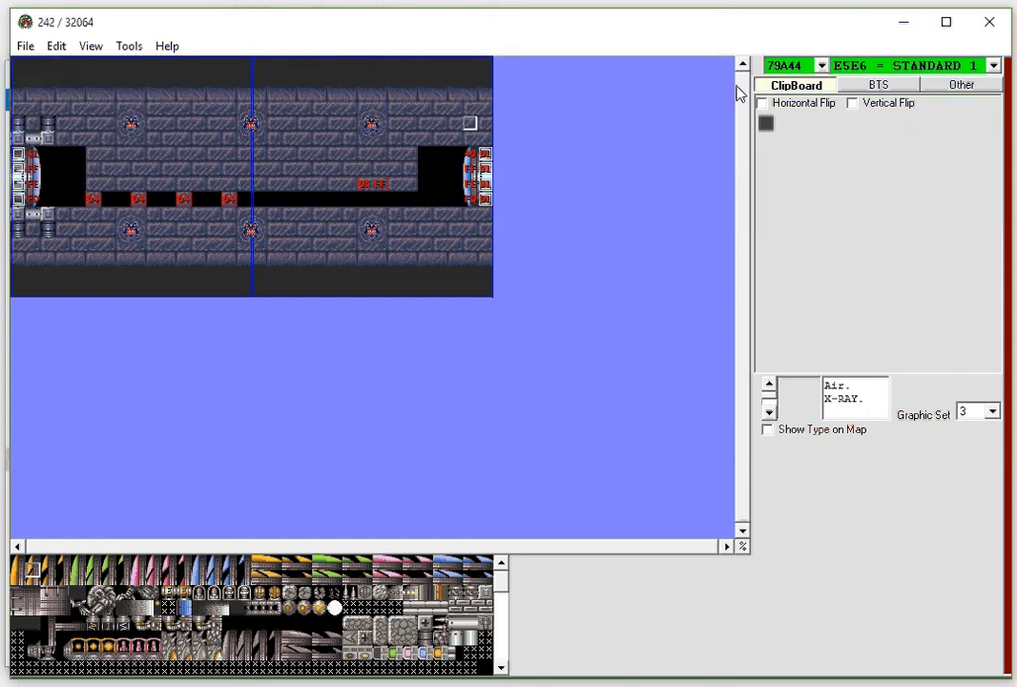
Step: Load room 793AA and save it
{"action": "left_click", "coordinate": [820, 65]}
{"action": "scroll", "coordinate": [820, 101], "scroll_direction": "up", "scroll_amount": 5}
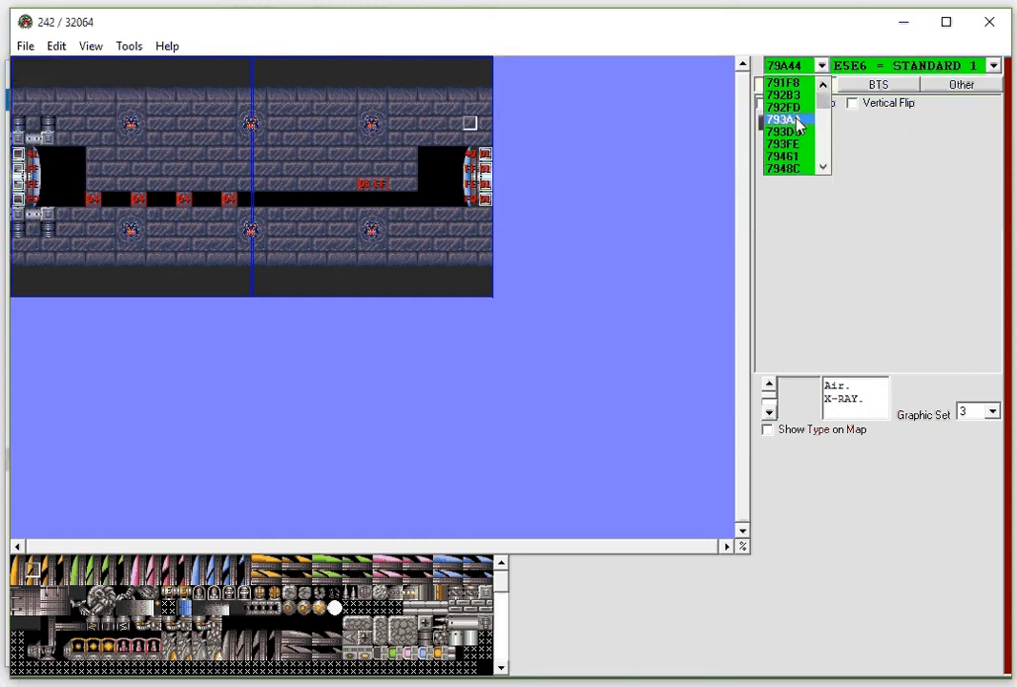
{"action": "left_click", "coordinate": [798, 119]}
{"action": "left_click", "coordinate": [25, 46]}
{"action": "left_click", "coordinate": [57, 89]}
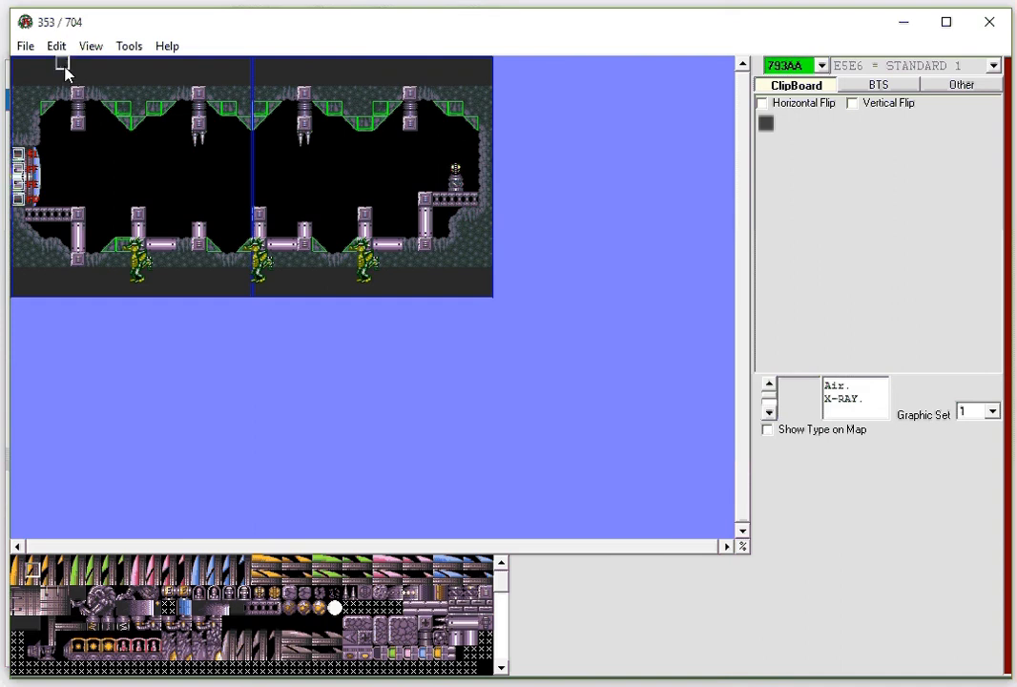
Step: Return to room 79A44 and save it again
{"action": "left_click", "coordinate": [822, 67]}
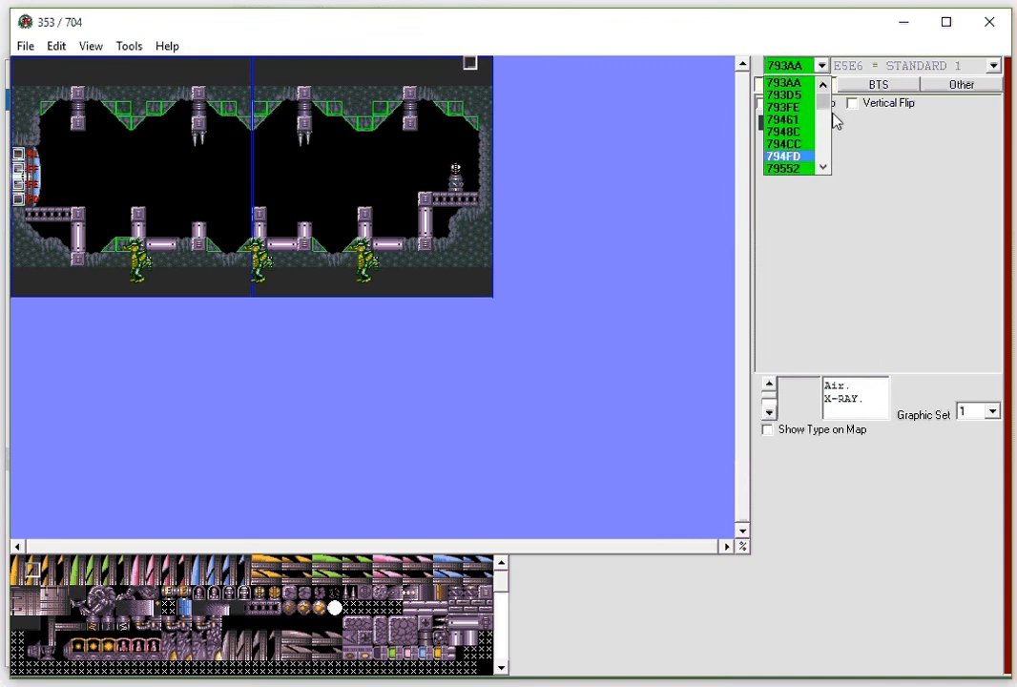
{"action": "left_click_drag", "start_coordinate": [827, 101], "coordinate": [828, 112]}
{"action": "scroll", "coordinate": [827, 113], "scroll_direction": "down", "scroll_amount": 3}
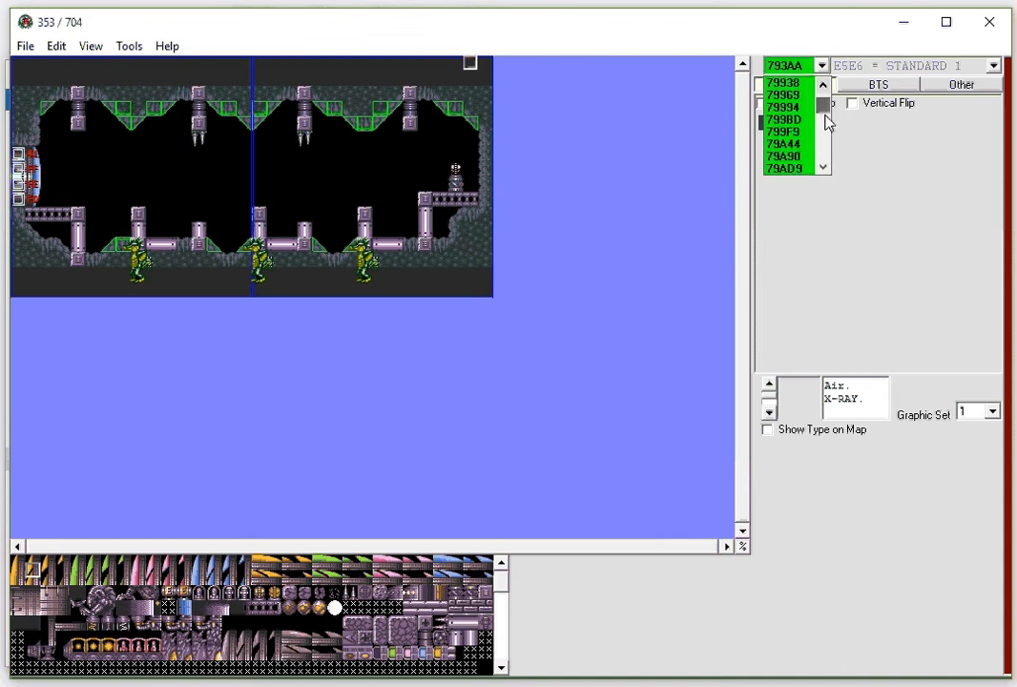
{"action": "left_click", "coordinate": [803, 148]}
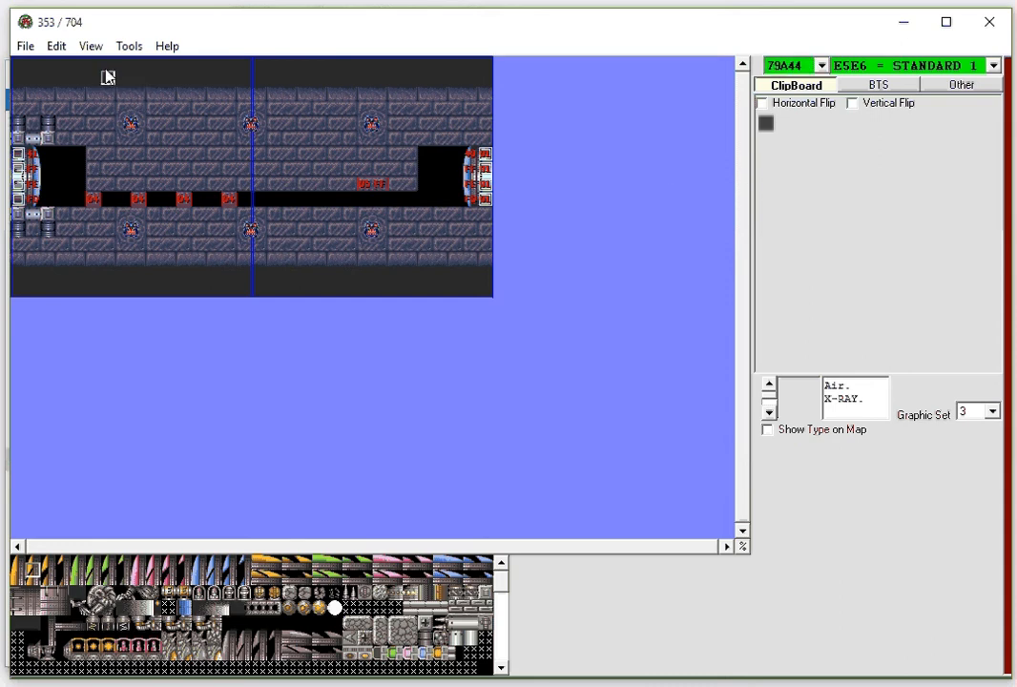
{"action": "left_click", "coordinate": [25, 46]}
{"action": "left_click", "coordinate": [27, 95]}
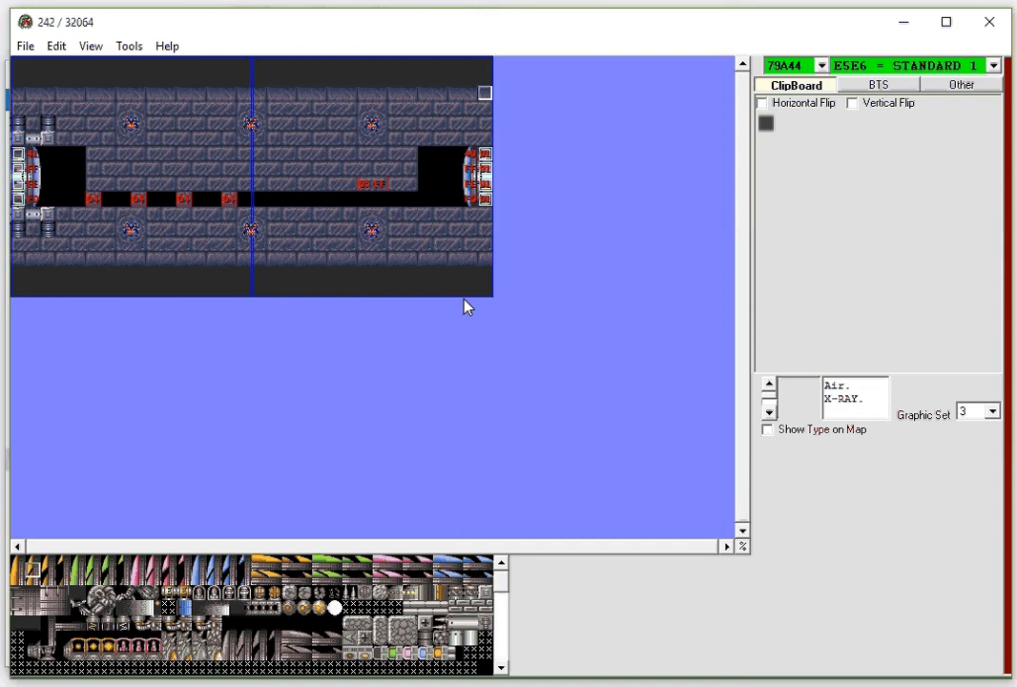
Step: Set the height in the room properties to 2, agreeing to save and re-open the room
{"action": "left_click", "coordinate": [57, 48]}
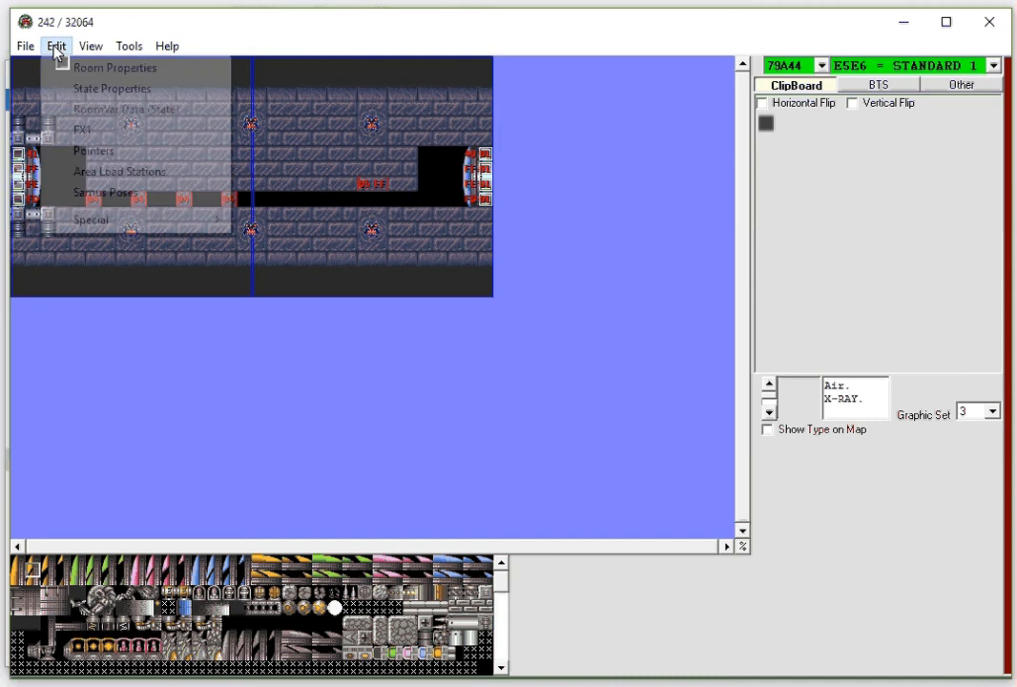
{"action": "left_click", "coordinate": [60, 69]}
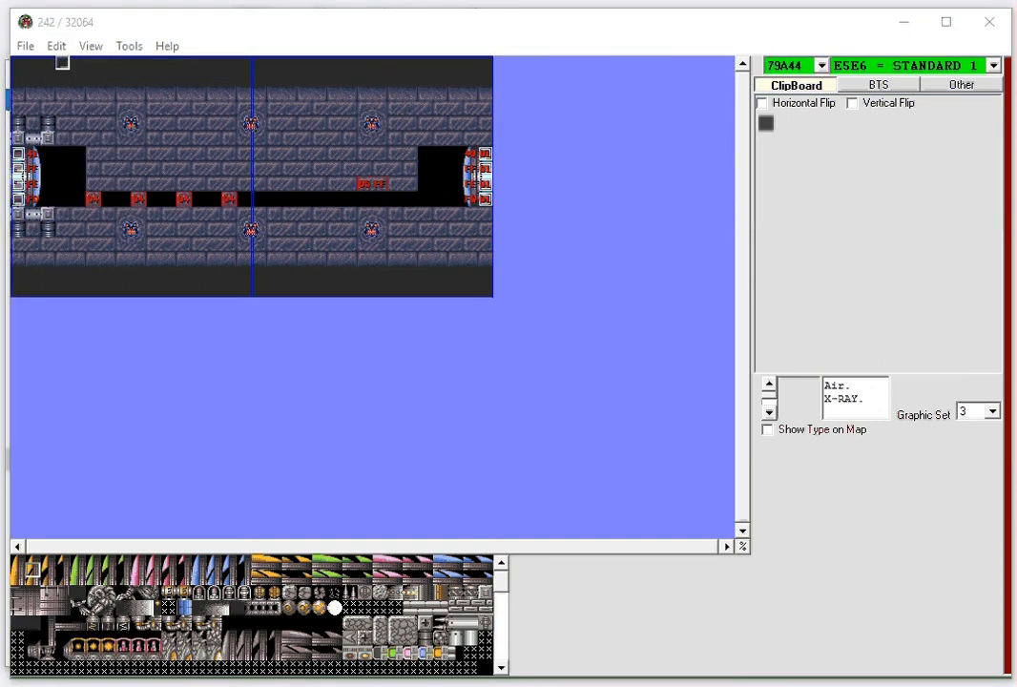
{"action": "left_click_drag", "start_coordinate": [549, 91], "coordinate": [597, 100]}
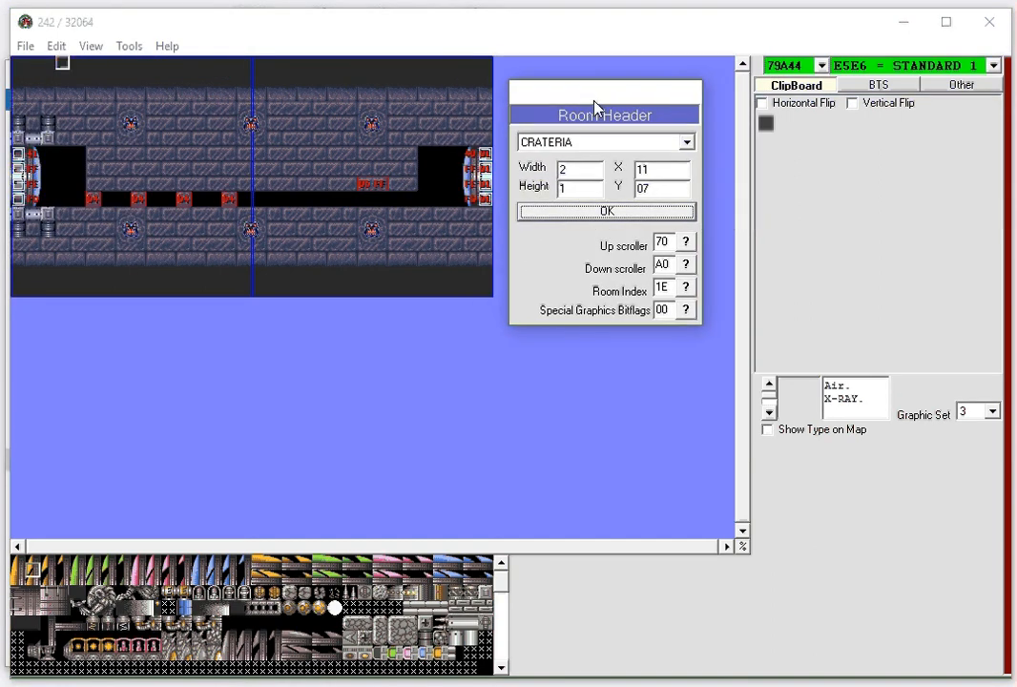
{"action": "double_click", "coordinate": [572, 188]}
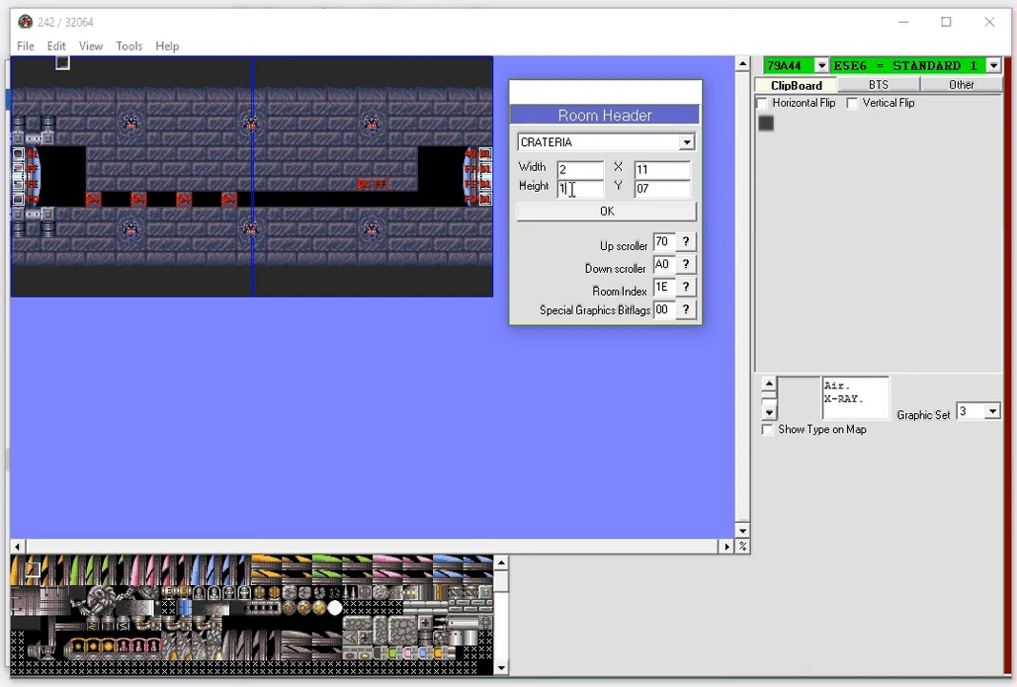
{"action": "type", "text": "2"}
{"action": "left_click", "coordinate": [568, 220]}
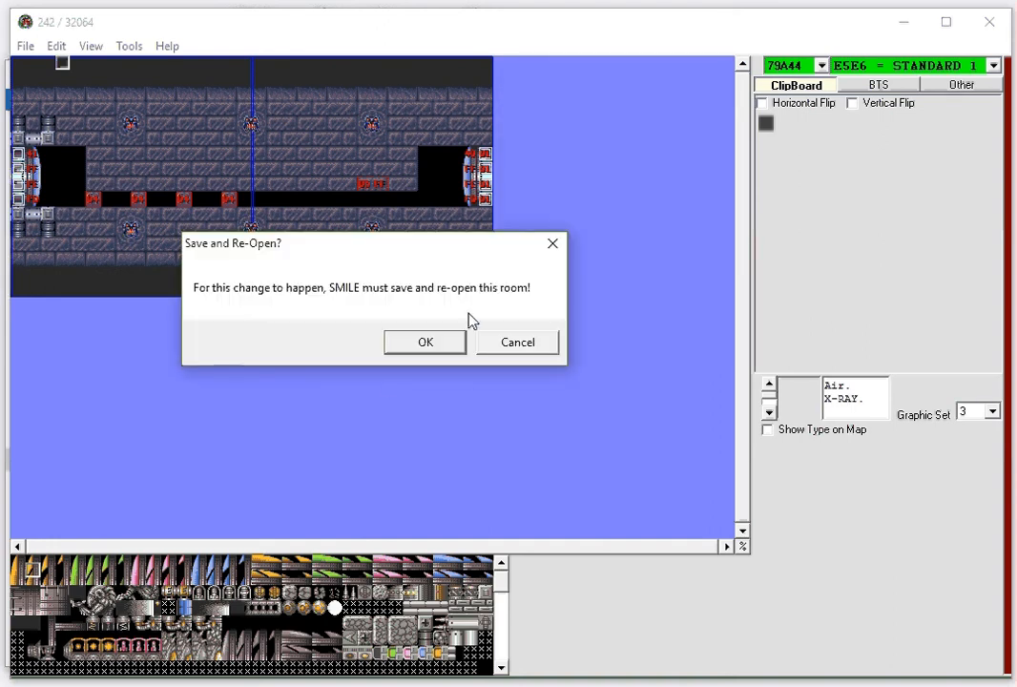
{"action": "left_click_drag", "start_coordinate": [397, 250], "coordinate": [366, 346]}
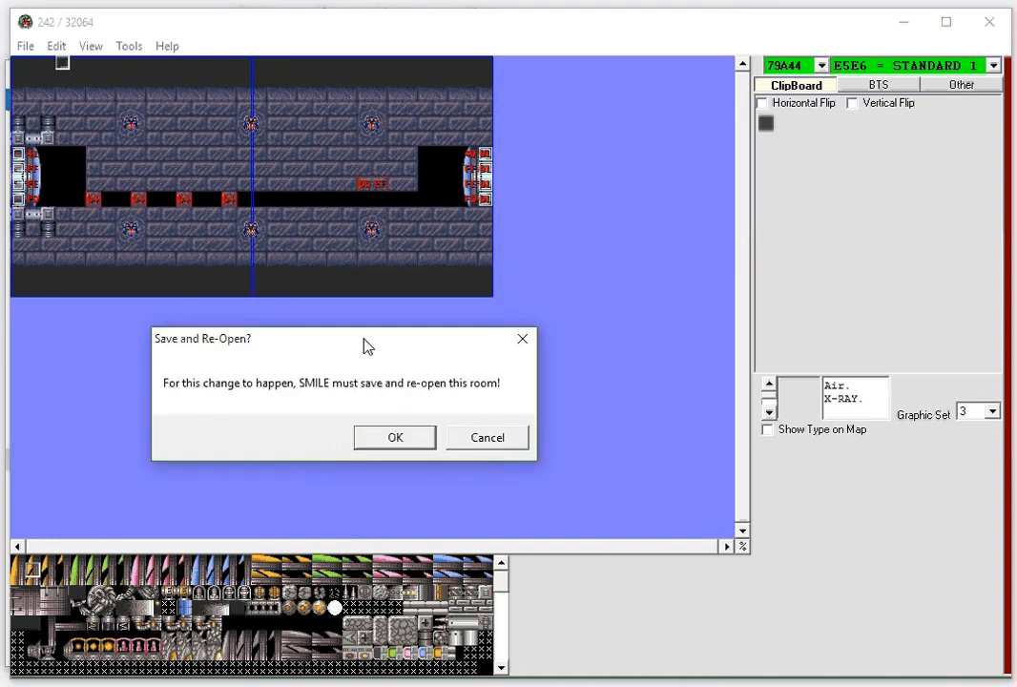
{"action": "left_click", "coordinate": [374, 441]}
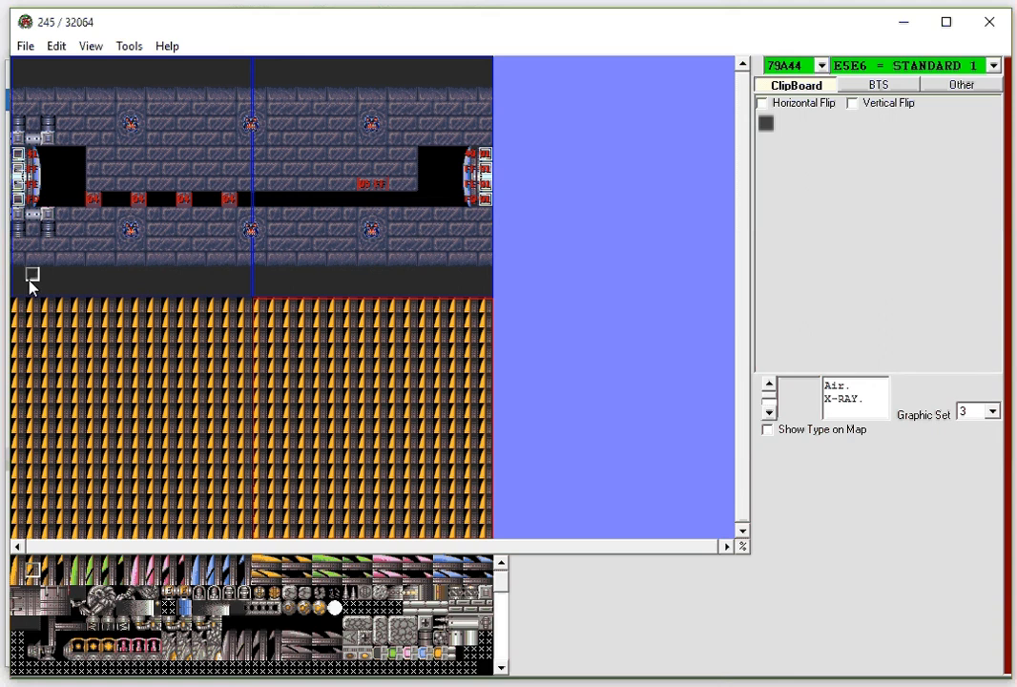
Step: Fill the two new lower screens with the dark solid blocks copied from the room's original bottom edge, and save the room
{"action": "left_click_drag", "start_coordinate": [19, 283], "coordinate": [240, 295]}
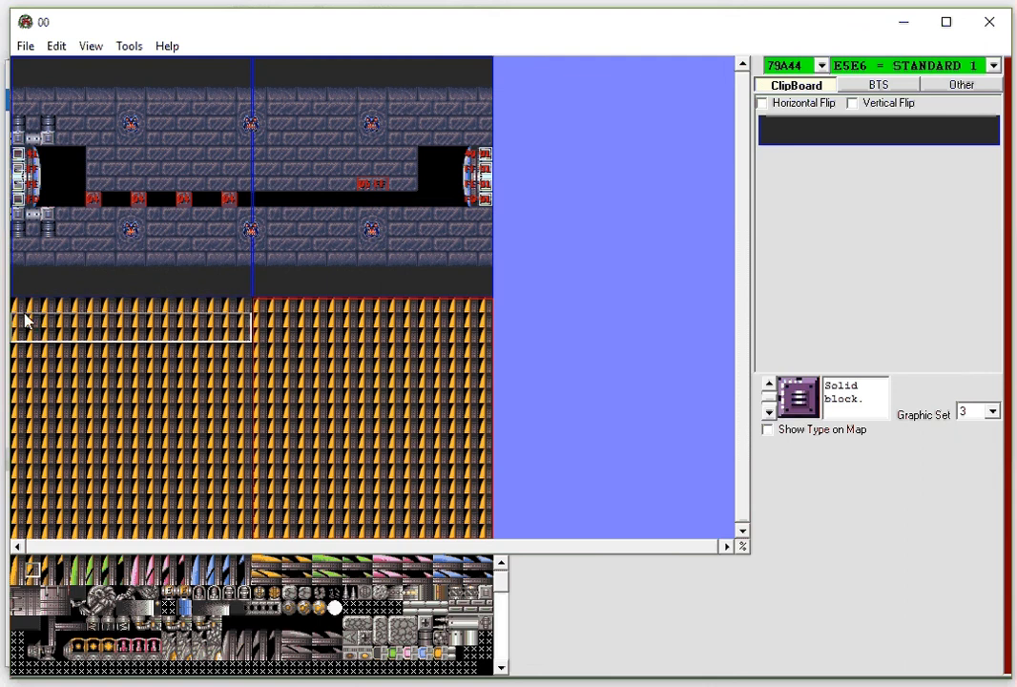
{"action": "left_click_drag", "start_coordinate": [28, 319], "coordinate": [19, 525]}
{"action": "mouse_move", "coordinate": [266, 527]}
{"action": "left_mouse_down"}
{"action": "mouse_move", "coordinate": [273, 402]}
{"action": "mouse_move", "coordinate": [257, 314]}
{"action": "mouse_move", "coordinate": [254, 414]}
{"action": "left_mouse_up"}
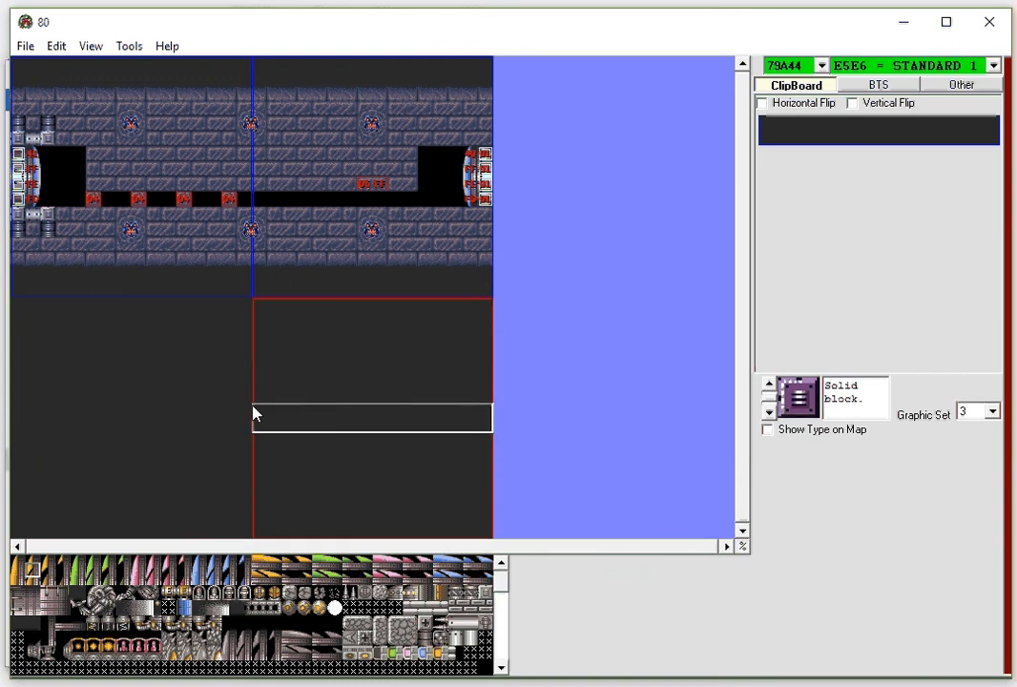
{"action": "right_click", "coordinate": [34, 72]}
{"action": "left_click", "coordinate": [25, 47]}
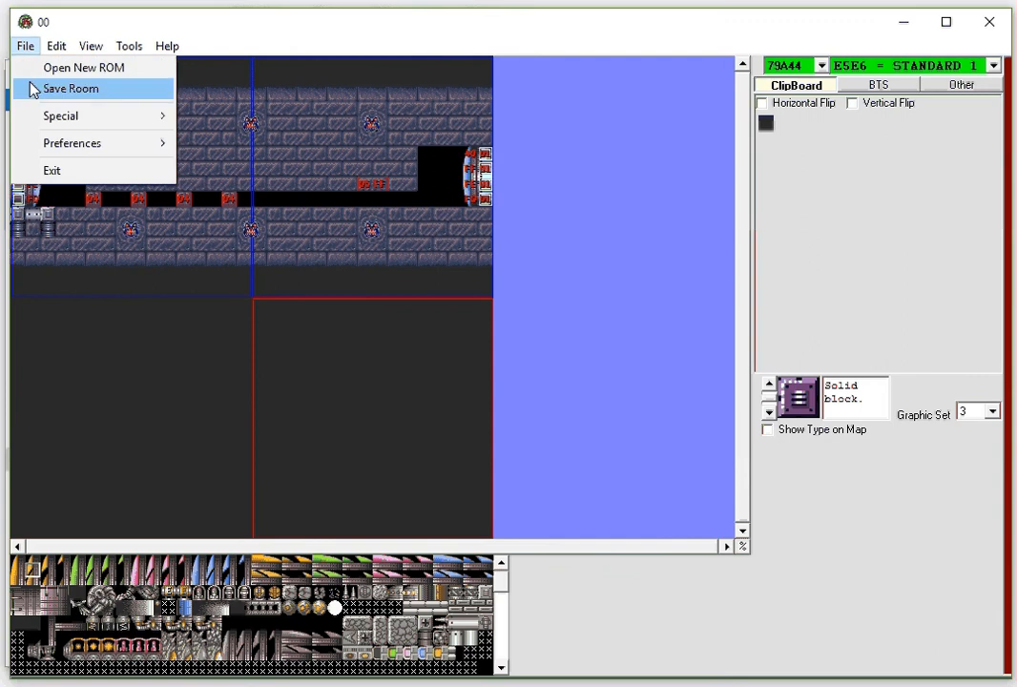
{"action": "left_click", "coordinate": [38, 89]}
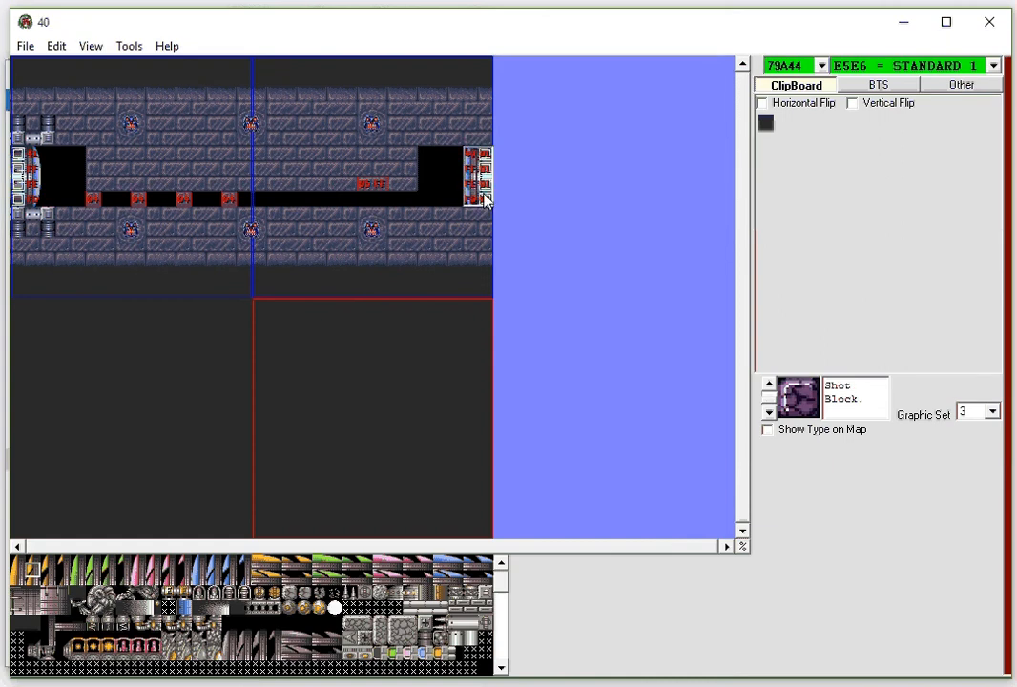
Step: Copy the door at the room's right end to face the left door, and pick up both doors as one block
{"action": "left_click_drag", "start_coordinate": [473, 154], "coordinate": [485, 199]}
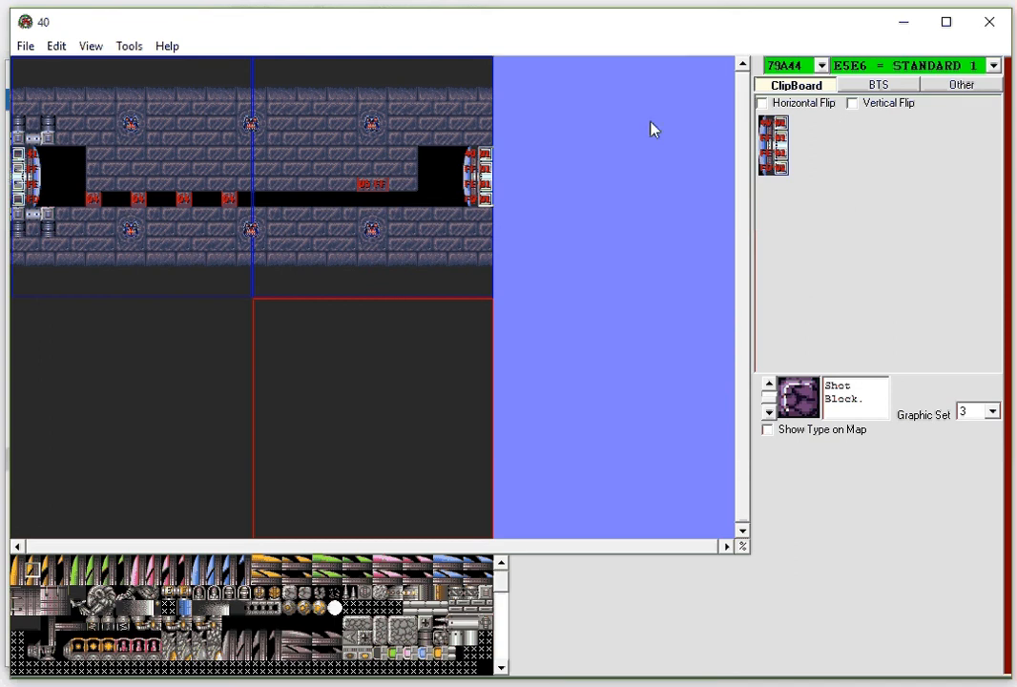
{"action": "left_click", "coordinate": [65, 164]}
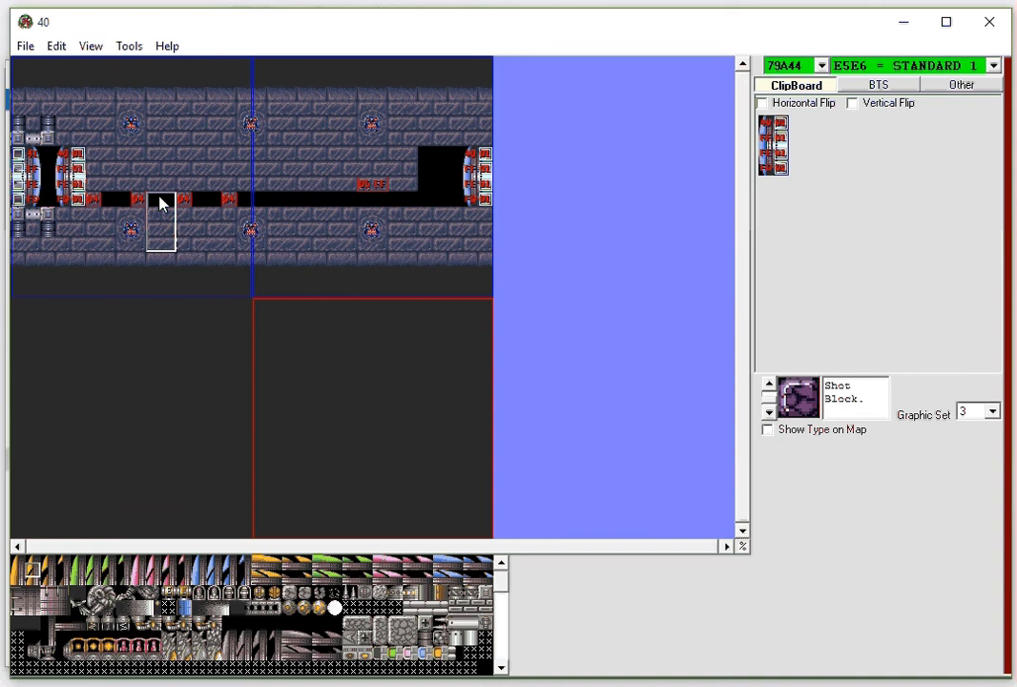
{"action": "right_click", "coordinate": [28, 164]}
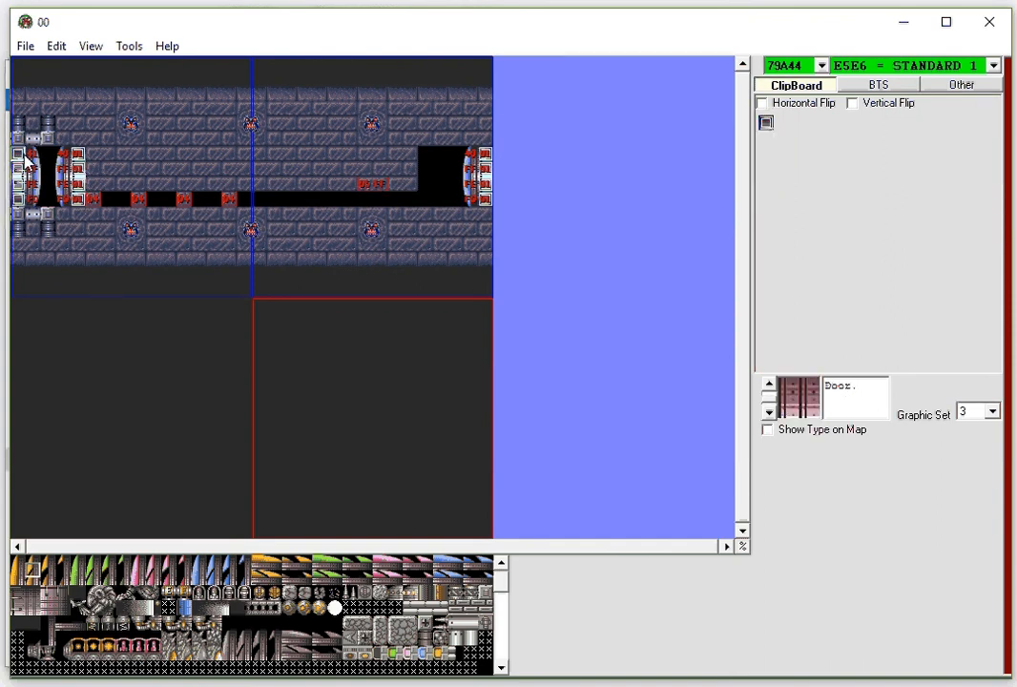
{"action": "left_click_drag", "start_coordinate": [25, 154], "coordinate": [75, 199]}
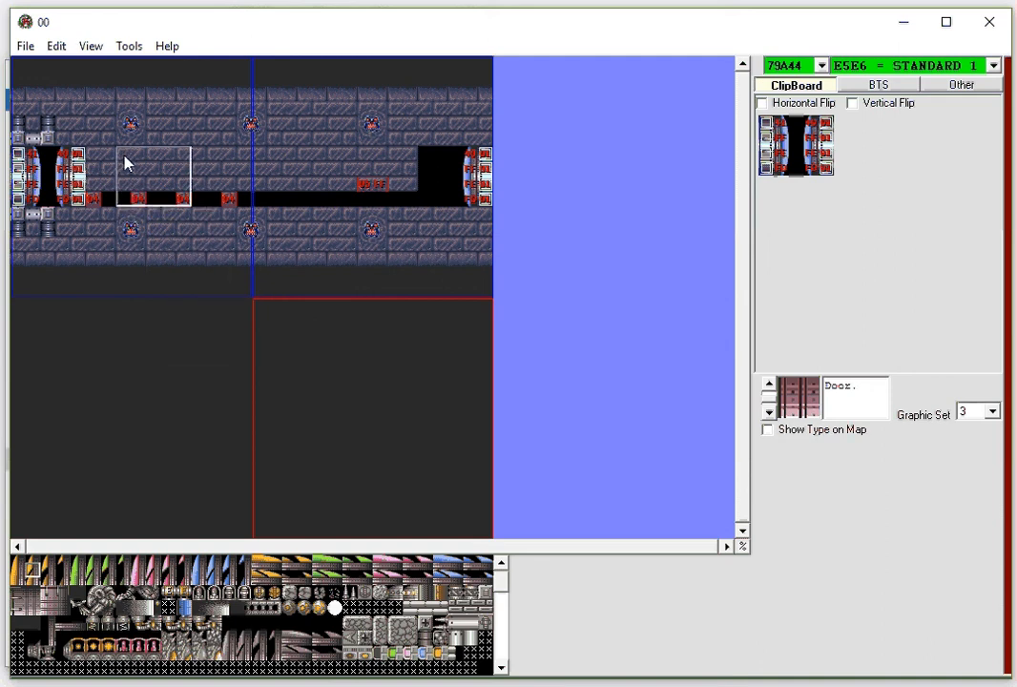
{"action": "left_click", "coordinate": [40, 163]}
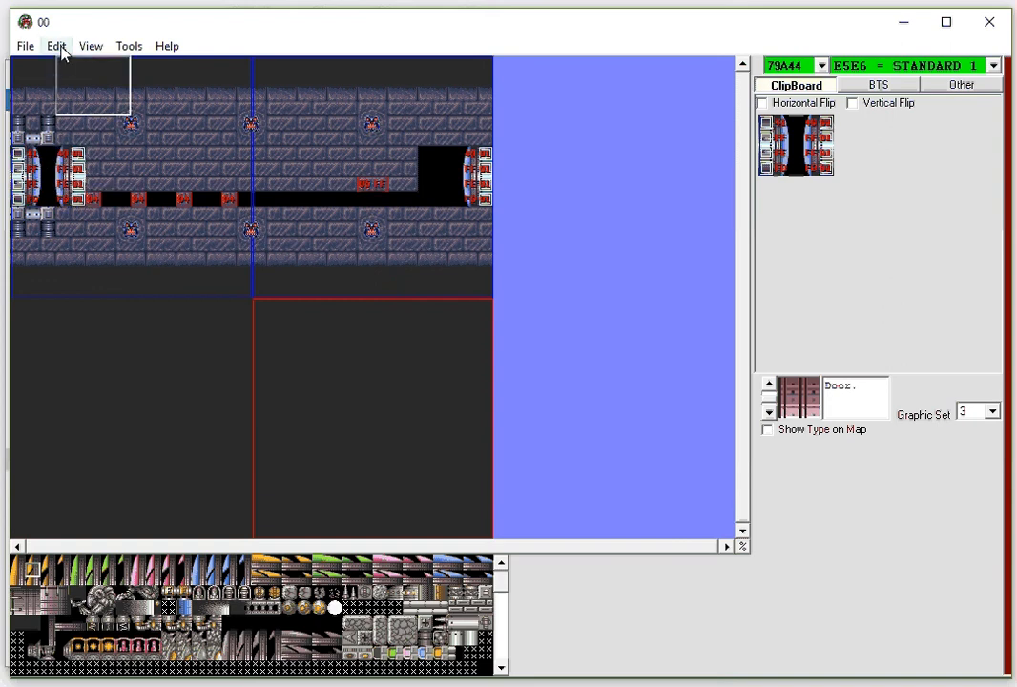
Step: Set the width in the room properties to 3, agreeing to save and re-open the room
{"action": "left_click", "coordinate": [57, 46]}
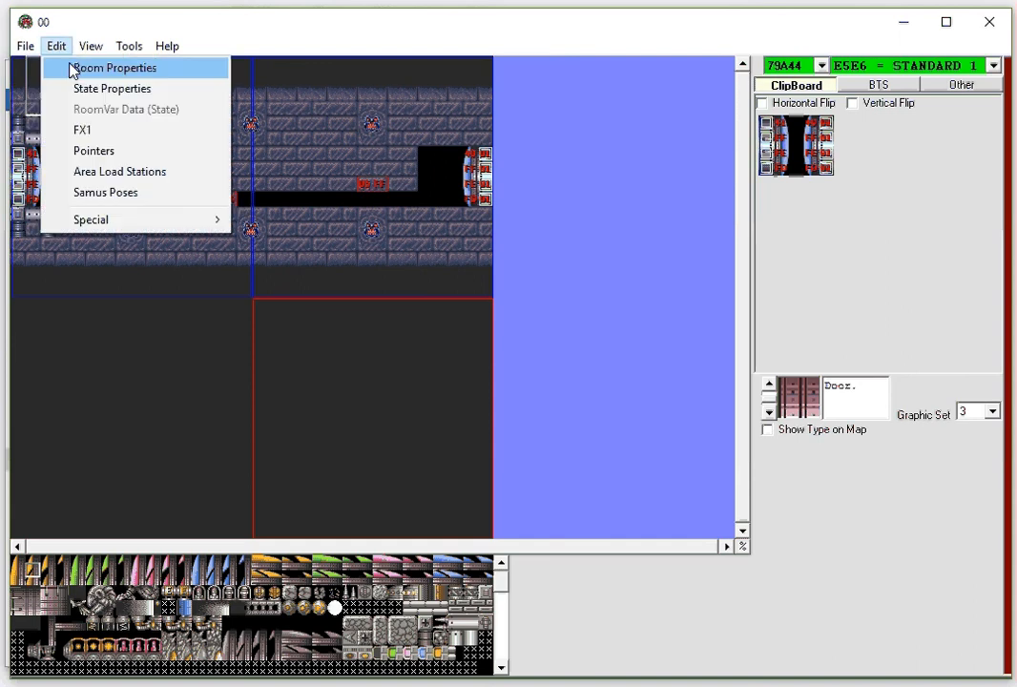
{"action": "left_click", "coordinate": [70, 68]}
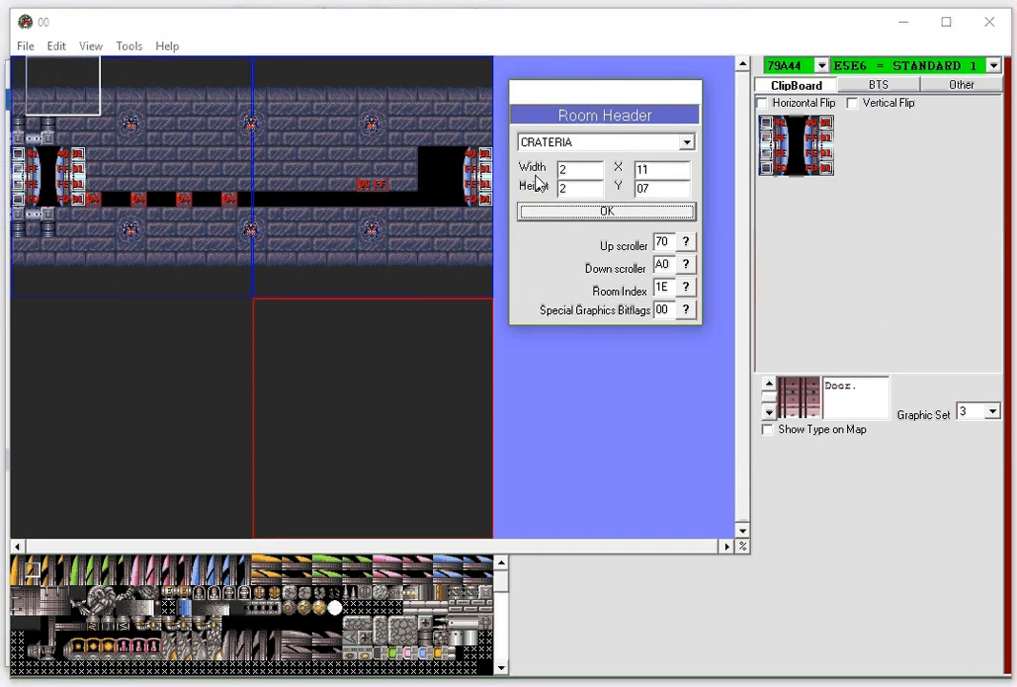
{"action": "double_click", "coordinate": [562, 167]}
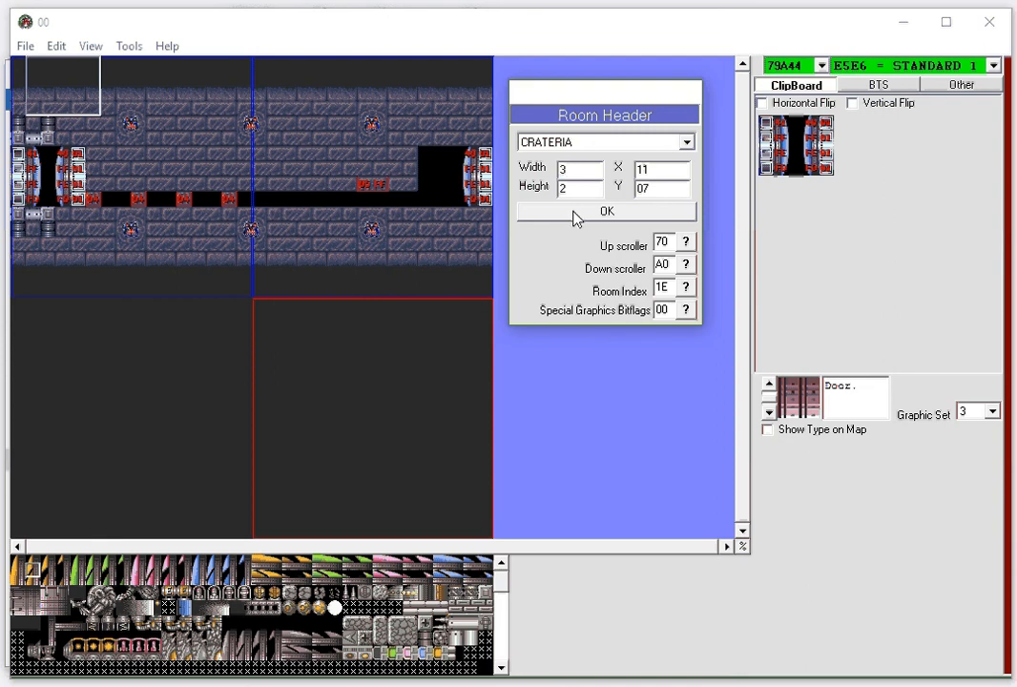
{"action": "left_click", "coordinate": [575, 215]}
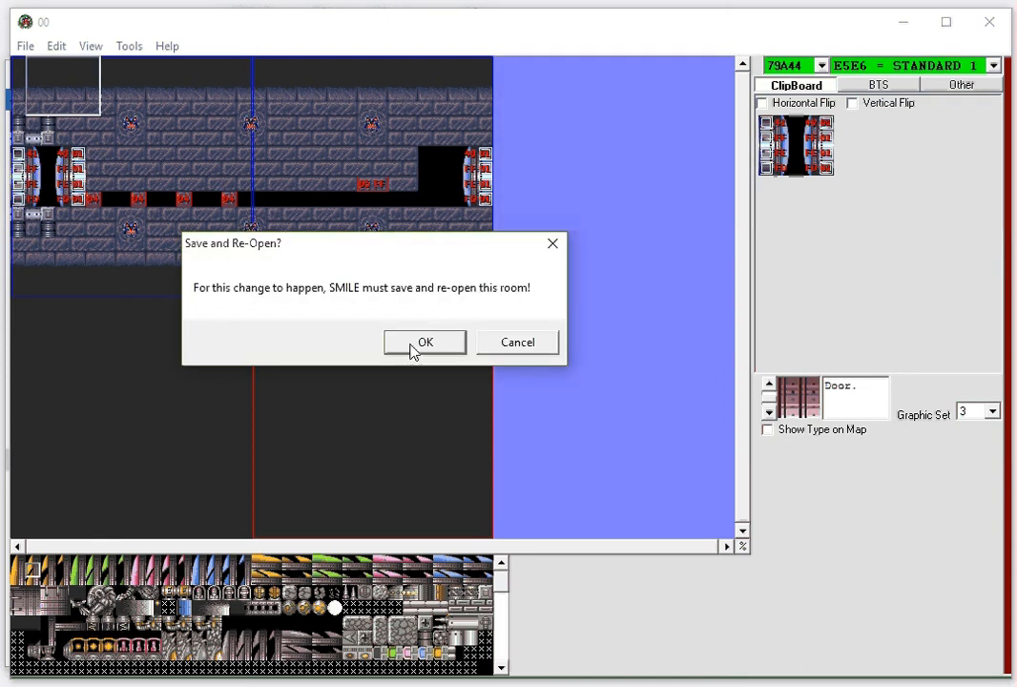
{"action": "left_click", "coordinate": [420, 344]}
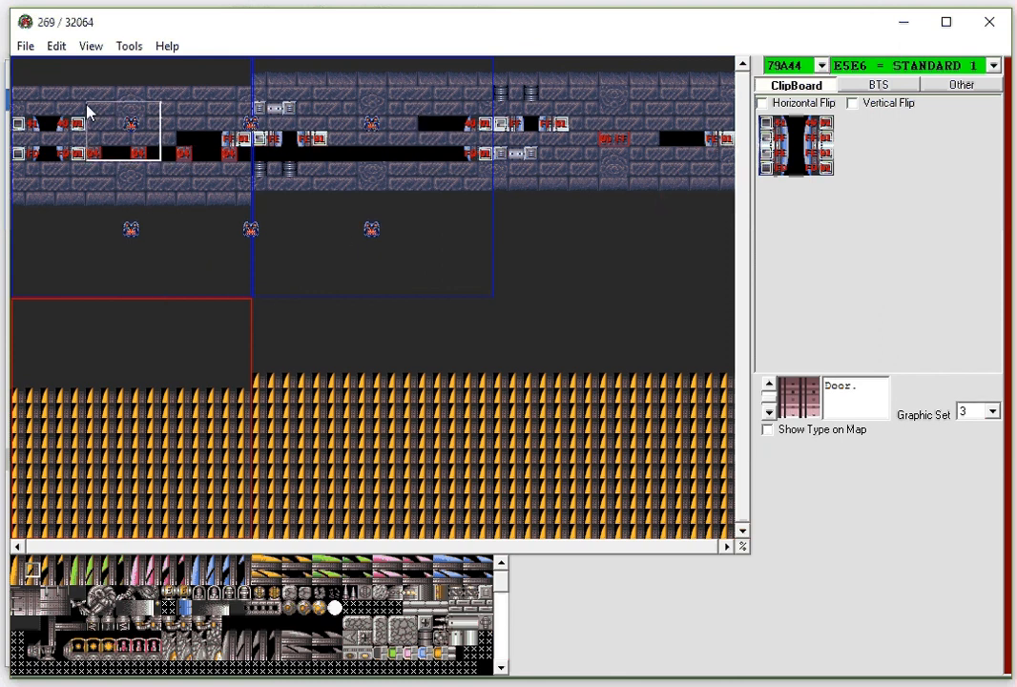
Step: Place the copied door pair in the room's top-left corner and erase the stray door tiles directly below with air
{"action": "left_click", "coordinate": [26, 74]}
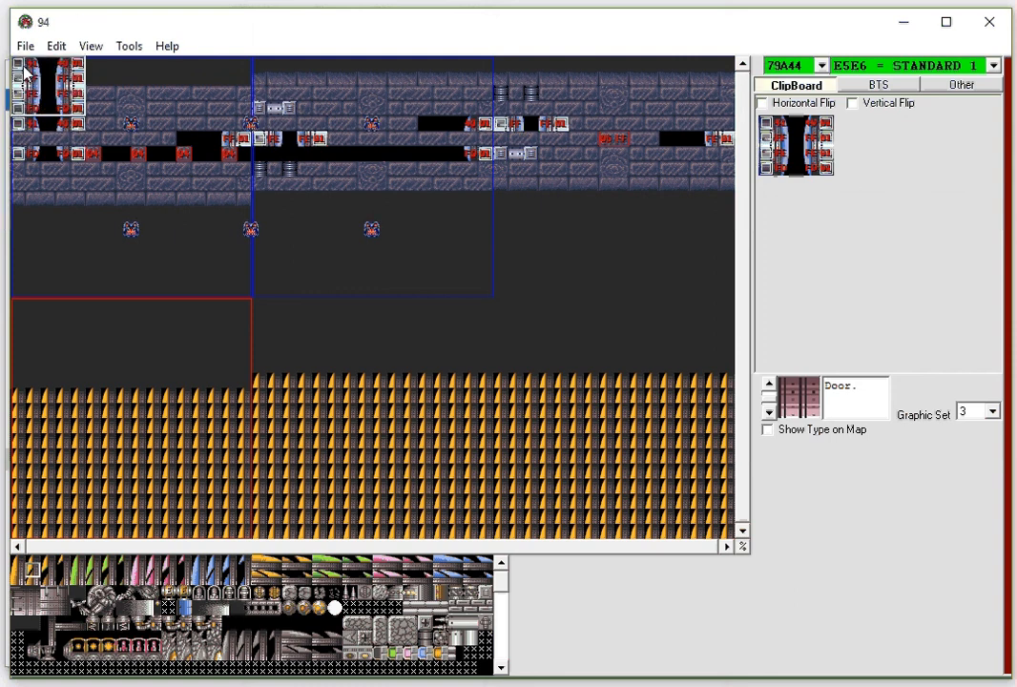
{"action": "right_click", "coordinate": [141, 68]}
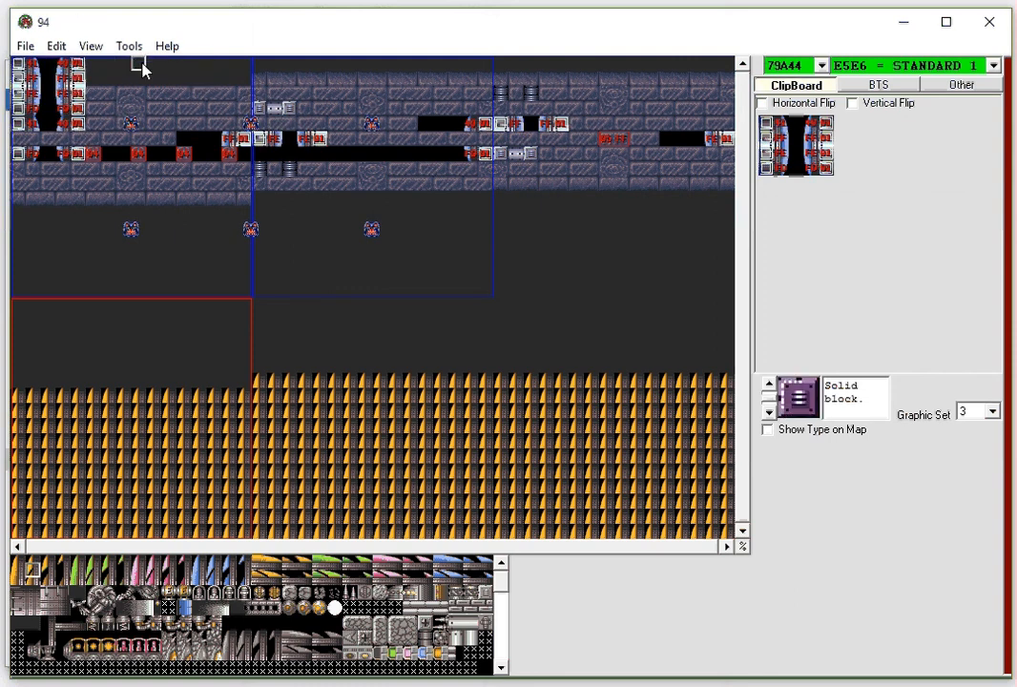
{"action": "right_click", "coordinate": [48, 65]}
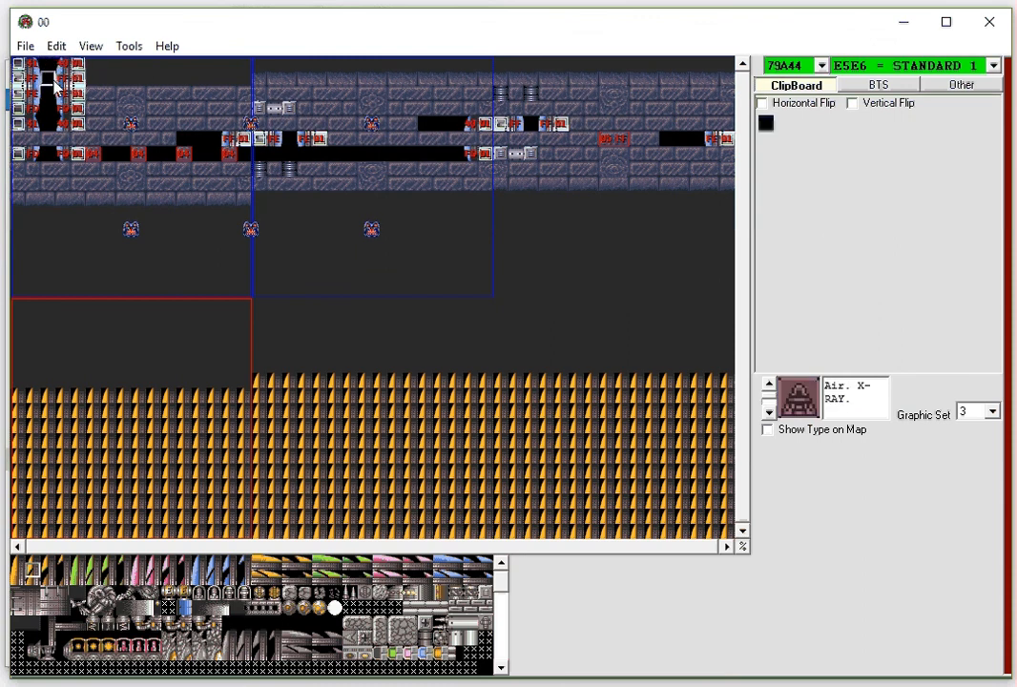
{"action": "left_click", "coordinate": [21, 124]}
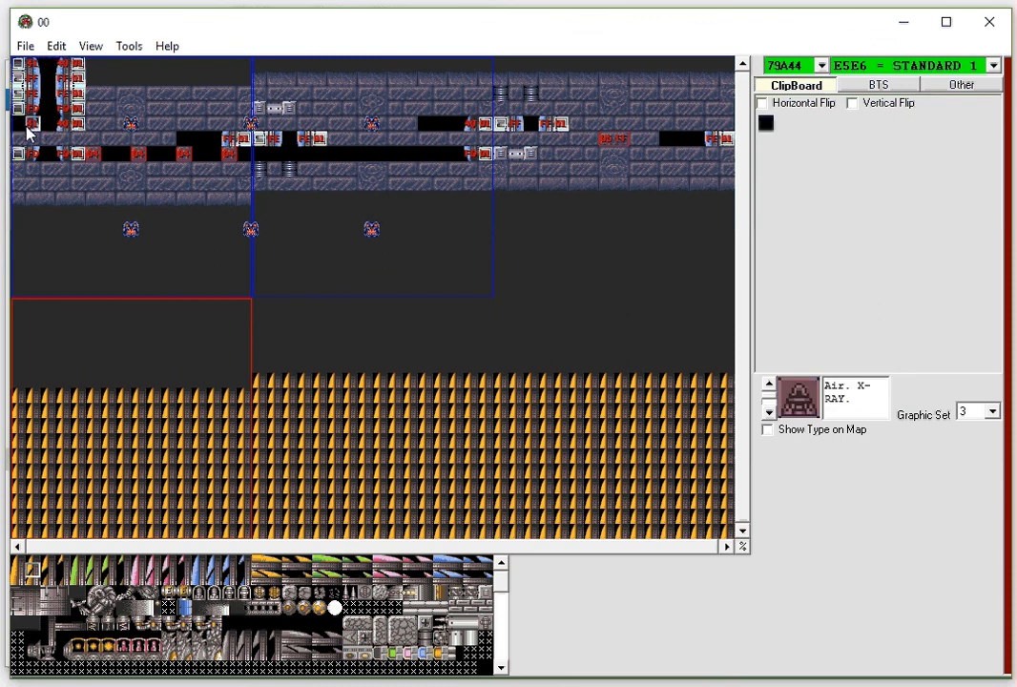
{"action": "left_click", "coordinate": [29, 125]}
{"action": "left_click", "coordinate": [62, 127]}
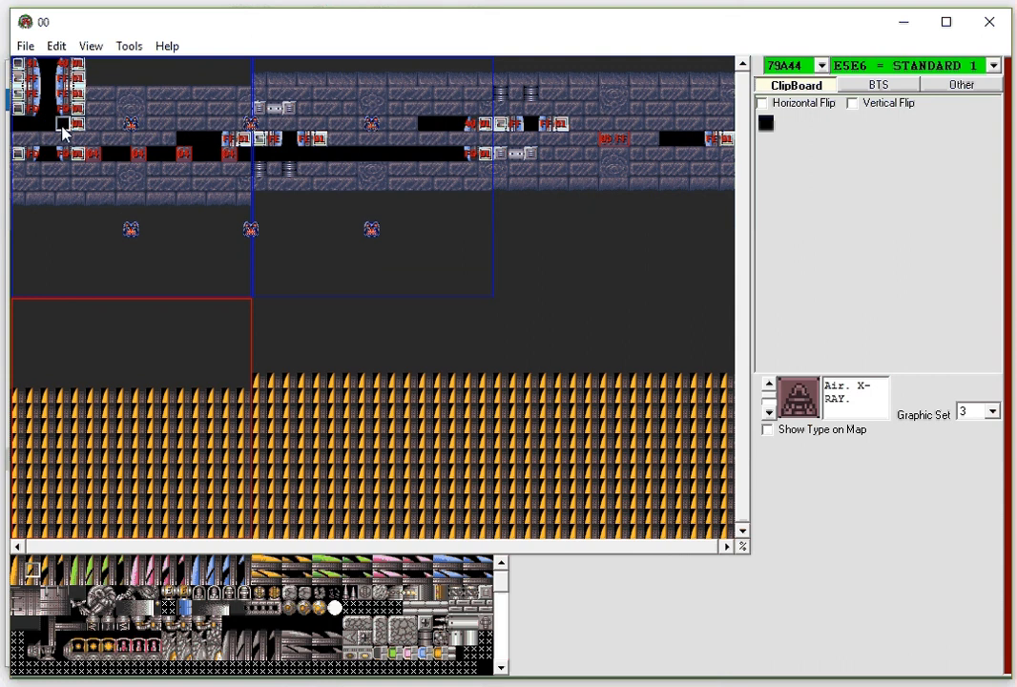
{"action": "left_click", "coordinate": [76, 127]}
Step: Clear everything in the room except the door pair by filling all the screens with air tiles
{"action": "mouse_move", "coordinate": [100, 73]}
{"action": "left_mouse_down"}
{"action": "mouse_move", "coordinate": [105, 116]}
{"action": "mouse_move", "coordinate": [107, 86]}
{"action": "mouse_move", "coordinate": [122, 86]}
{"action": "mouse_move", "coordinate": [127, 125]}
{"action": "left_mouse_up"}
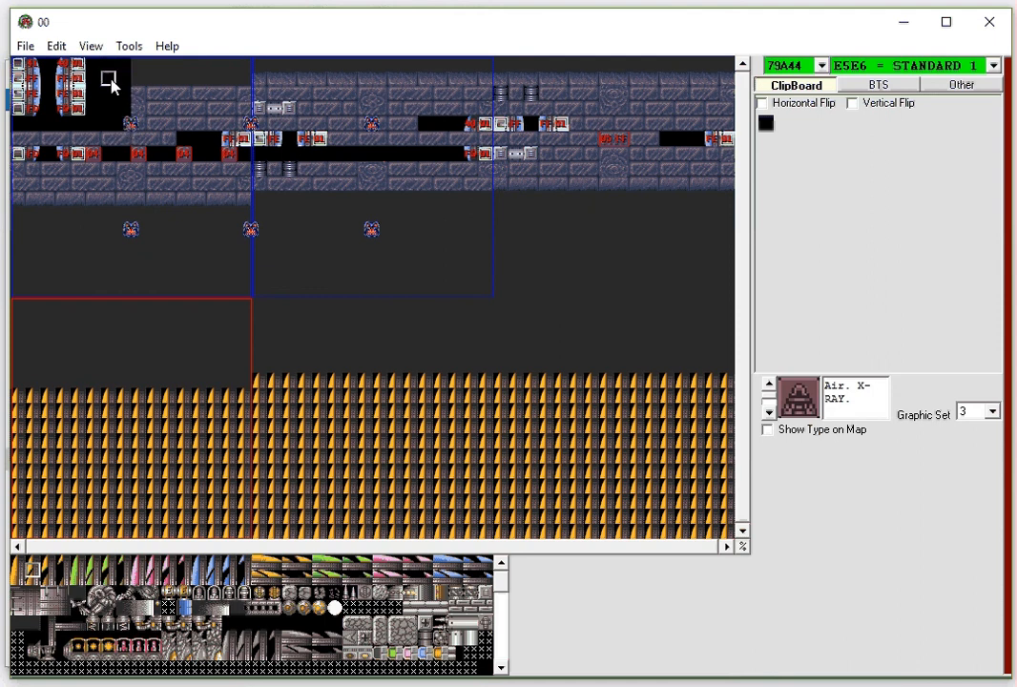
{"action": "mouse_move", "coordinate": [94, 66]}
{"action": "left_mouse_down"}
{"action": "mouse_move", "coordinate": [108, 120]}
{"action": "mouse_move", "coordinate": [114, 112]}
{"action": "left_mouse_up"}
{"action": "mouse_move", "coordinate": [141, 72]}
{"action": "left_mouse_down"}
{"action": "mouse_move", "coordinate": [277, 79]}
{"action": "mouse_move", "coordinate": [294, 90]}
{"action": "mouse_move", "coordinate": [229, 67]}
{"action": "mouse_move", "coordinate": [581, 68]}
{"action": "mouse_move", "coordinate": [722, 84]}
{"action": "mouse_move", "coordinate": [720, 137]}
{"action": "mouse_move", "coordinate": [143, 133]}
{"action": "mouse_move", "coordinate": [66, 155]}
{"action": "mouse_move", "coordinate": [20, 151]}
{"action": "mouse_move", "coordinate": [147, 144]}
{"action": "mouse_move", "coordinate": [29, 182]}
{"action": "mouse_move", "coordinate": [166, 198]}
{"action": "mouse_move", "coordinate": [626, 163]}
{"action": "mouse_move", "coordinate": [701, 173]}
{"action": "mouse_move", "coordinate": [720, 188]}
{"action": "mouse_move", "coordinate": [663, 211]}
{"action": "mouse_move", "coordinate": [425, 217]}
{"action": "mouse_move", "coordinate": [101, 248]}
{"action": "mouse_move", "coordinate": [13, 214]}
{"action": "mouse_move", "coordinate": [31, 291]}
{"action": "mouse_move", "coordinate": [563, 260]}
{"action": "mouse_move", "coordinate": [686, 243]}
{"action": "mouse_move", "coordinate": [717, 299]}
{"action": "mouse_move", "coordinate": [307, 343]}
{"action": "mouse_move", "coordinate": [59, 361]}
{"action": "mouse_move", "coordinate": [27, 352]}
{"action": "mouse_move", "coordinate": [45, 397]}
{"action": "mouse_move", "coordinate": [25, 432]}
{"action": "mouse_move", "coordinate": [50, 511]}
{"action": "mouse_move", "coordinate": [536, 502]}
{"action": "mouse_move", "coordinate": [704, 481]}
{"action": "mouse_move", "coordinate": [432, 449]}
{"action": "mouse_move", "coordinate": [50, 434]}
{"action": "mouse_move", "coordinate": [630, 397]}
{"action": "mouse_move", "coordinate": [642, 469]}
{"action": "mouse_move", "coordinate": [714, 420]}
{"action": "mouse_move", "coordinate": [695, 341]}
{"action": "mouse_move", "coordinate": [658, 431]}
{"action": "mouse_move", "coordinate": [499, 334]}
{"action": "mouse_move", "coordinate": [477, 355]}
{"action": "left_mouse_up"}
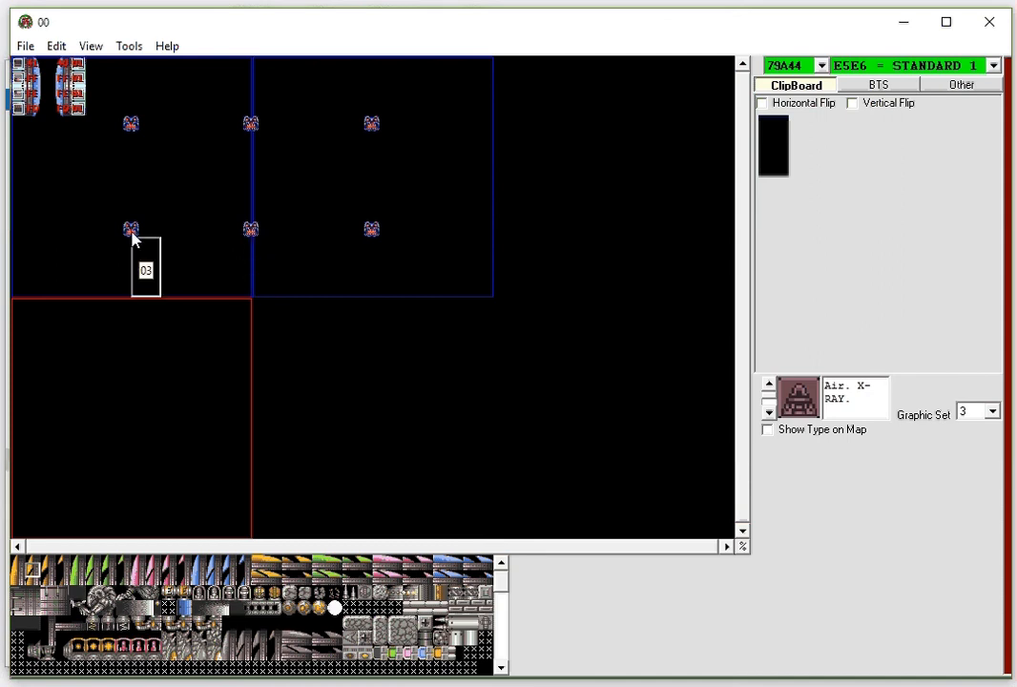
{"action": "right_click", "coordinate": [123, 165]}
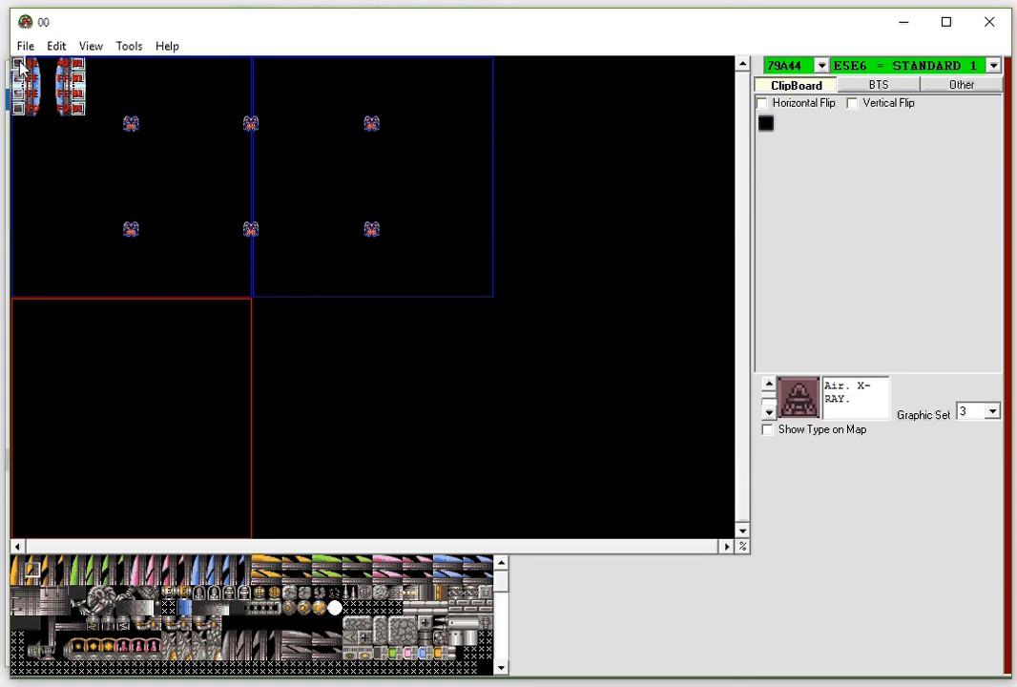
Step: Move the two doors from the corner to the left and right ends of the room's upper row, facing each other
{"action": "left_click_drag", "start_coordinate": [20, 63], "coordinate": [33, 104]}
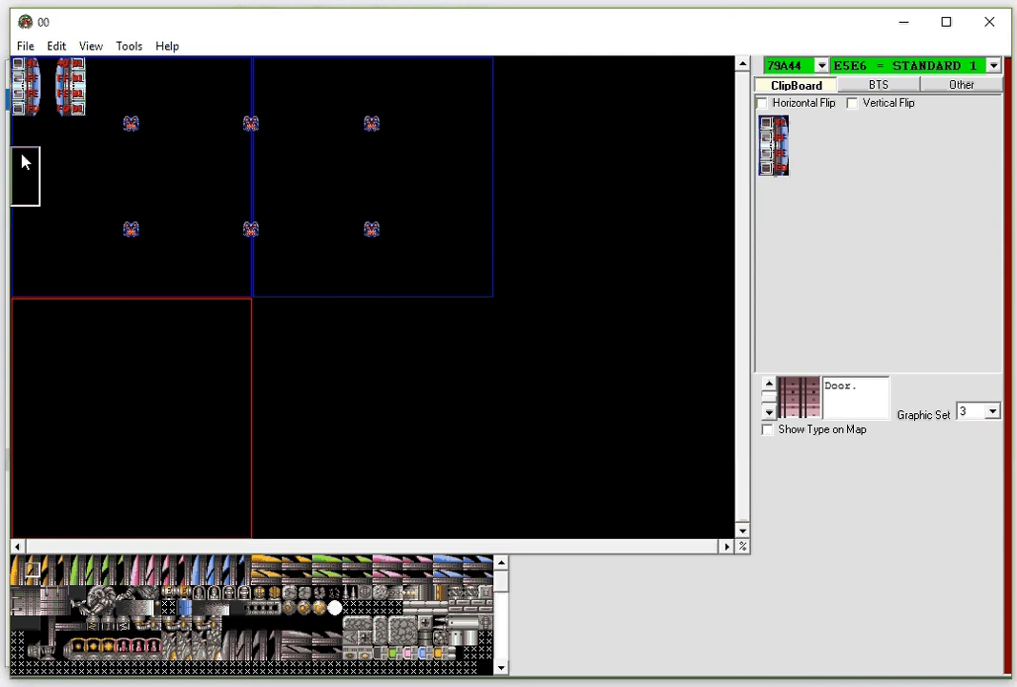
{"action": "left_click", "coordinate": [25, 162]}
{"action": "right_click", "coordinate": [61, 151]}
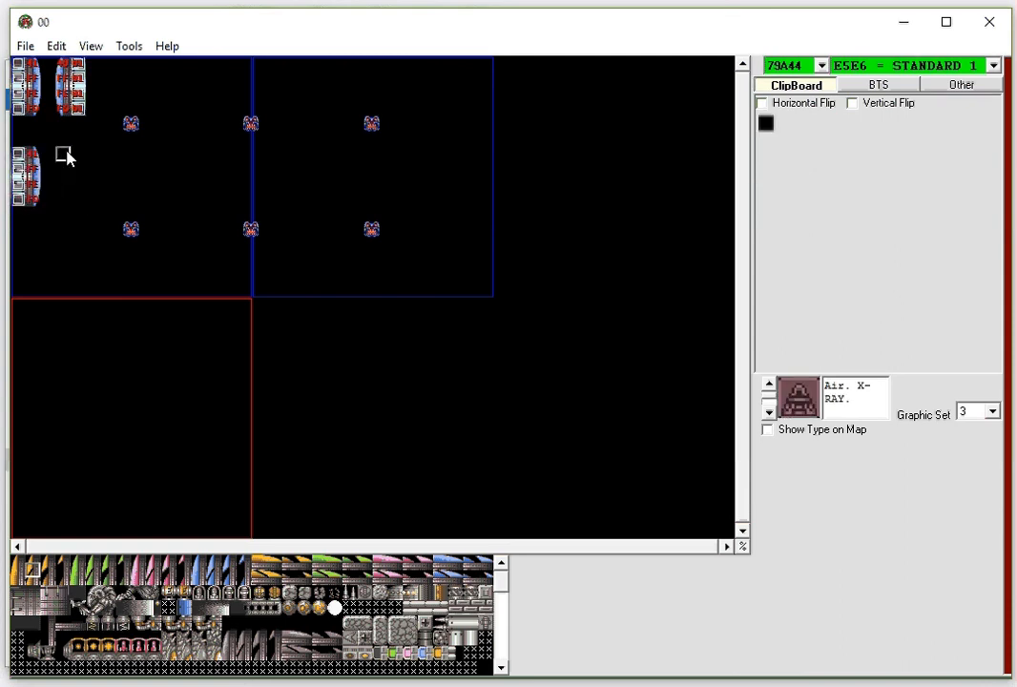
{"action": "right_click", "coordinate": [80, 111]}
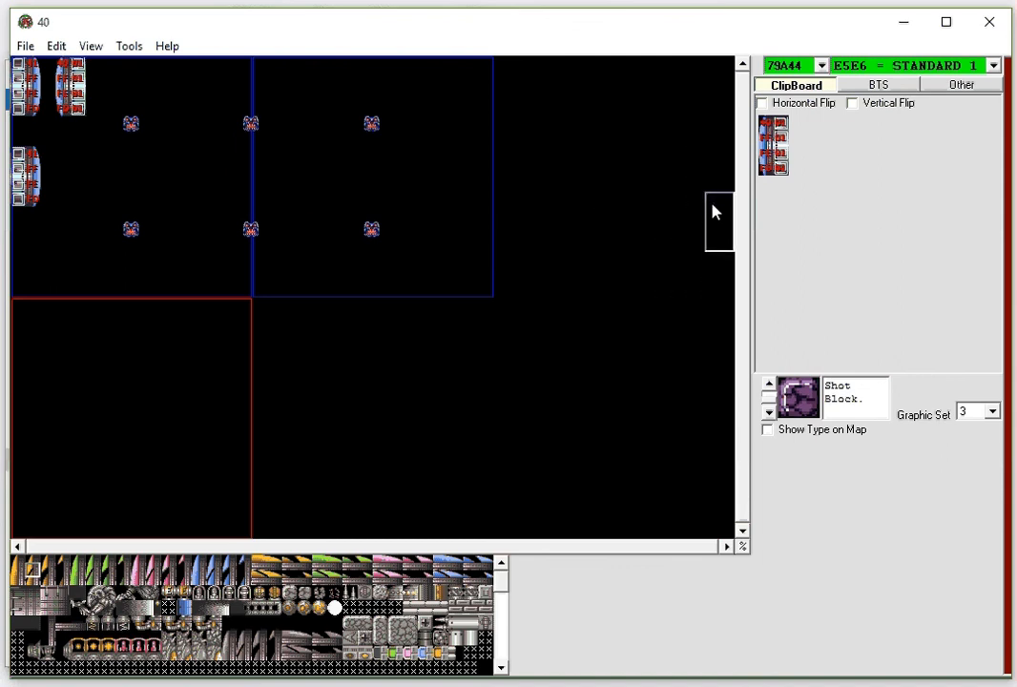
{"action": "left_click", "coordinate": [715, 169]}
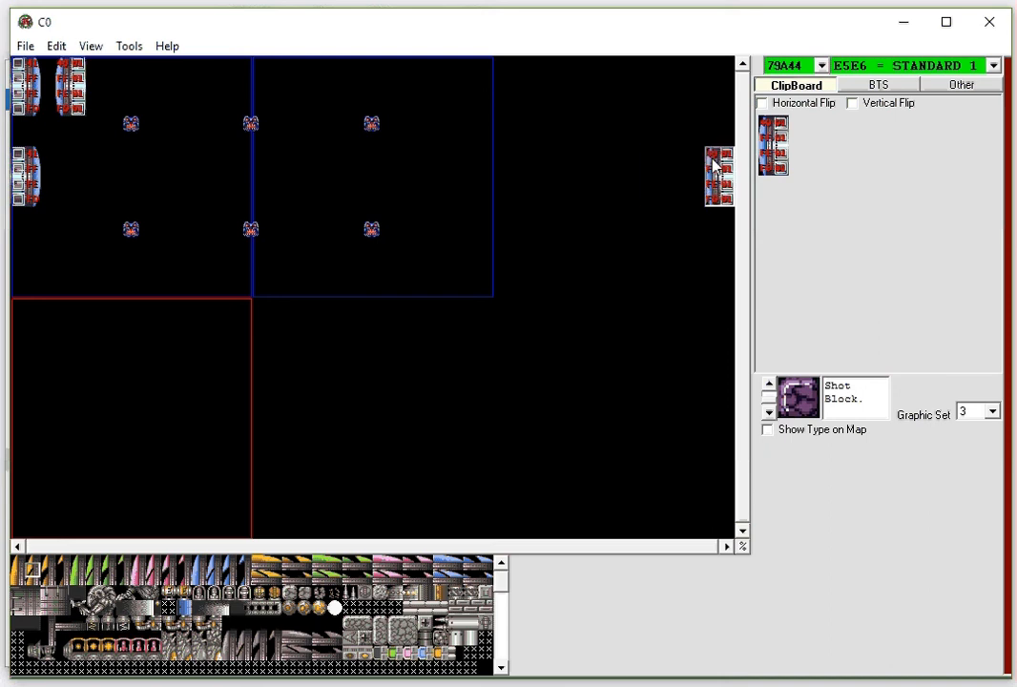
{"action": "right_click", "coordinate": [658, 164]}
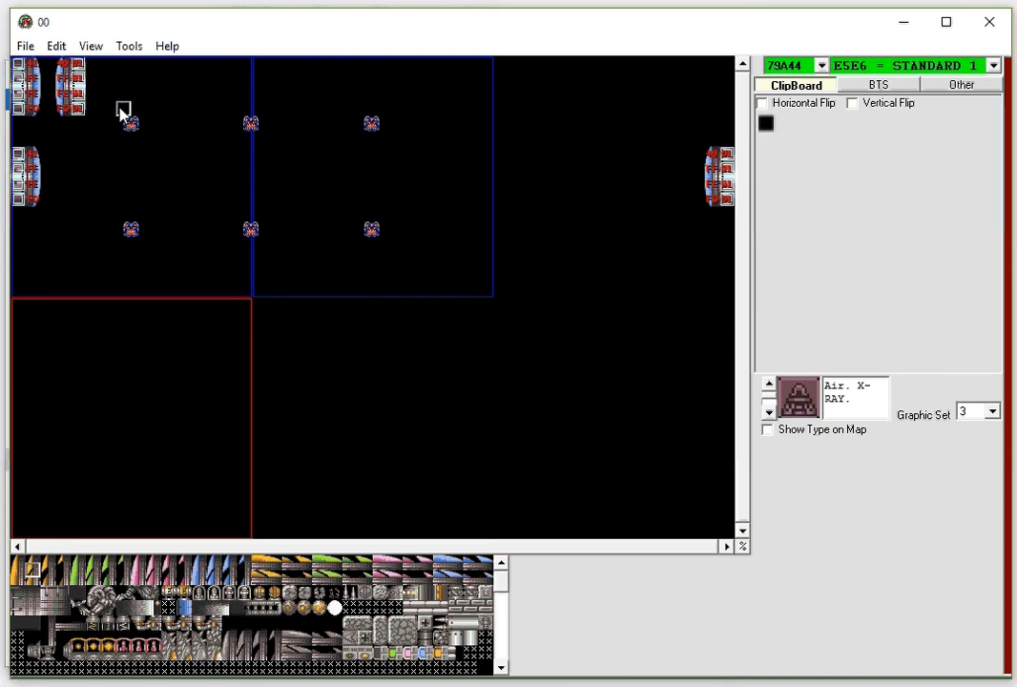
{"action": "mouse_move", "coordinate": [112, 108]}
{"action": "left_mouse_down"}
{"action": "mouse_move", "coordinate": [31, 105]}
{"action": "mouse_move", "coordinate": [21, 78]}
{"action": "mouse_move", "coordinate": [21, 103]}
{"action": "mouse_move", "coordinate": [37, 76]}
{"action": "mouse_move", "coordinate": [70, 87]}
{"action": "mouse_move", "coordinate": [53, 95]}
{"action": "left_mouse_up"}
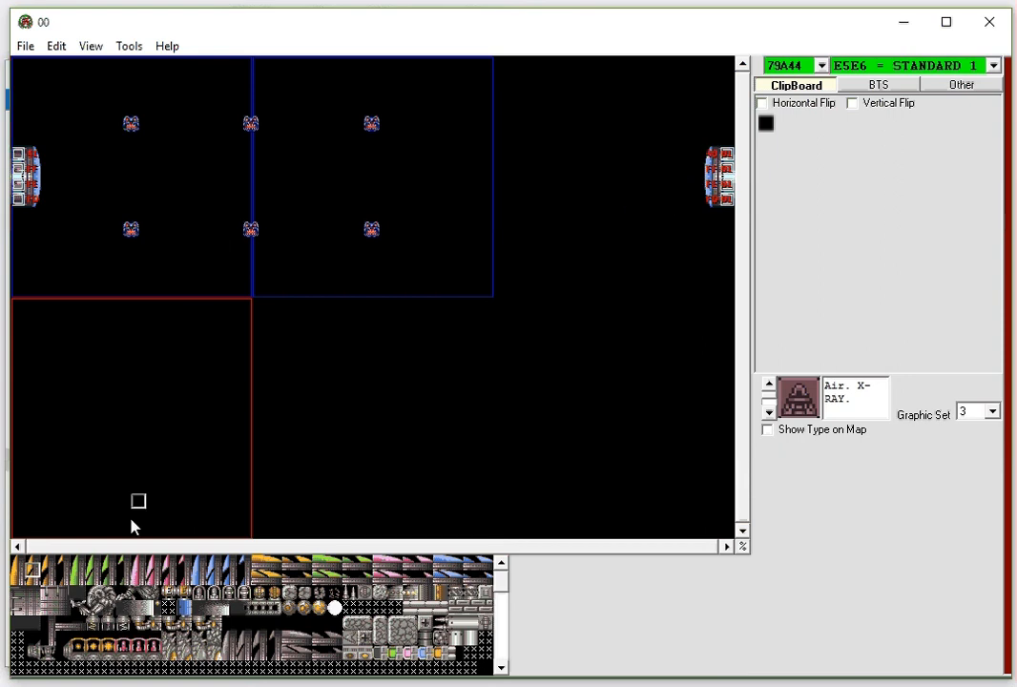
Step: Copy the two-tile dark stone block from the tileset and place it as solid blocks directly beneath the left door
{"action": "left_click", "coordinate": [503, 669]}
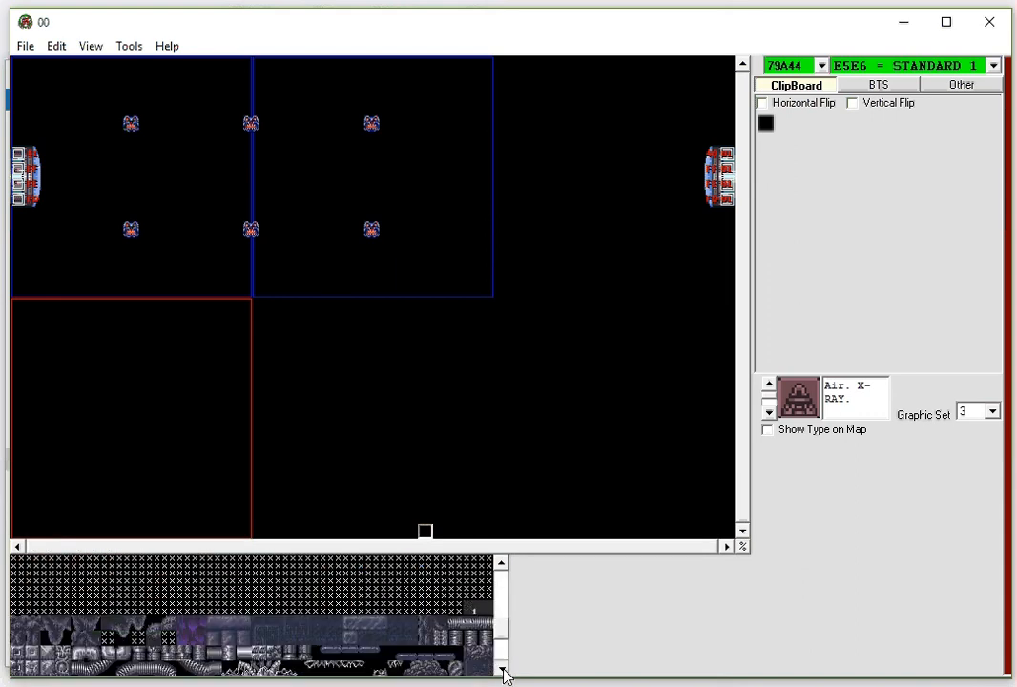
{"action": "left_click", "coordinate": [503, 669]}
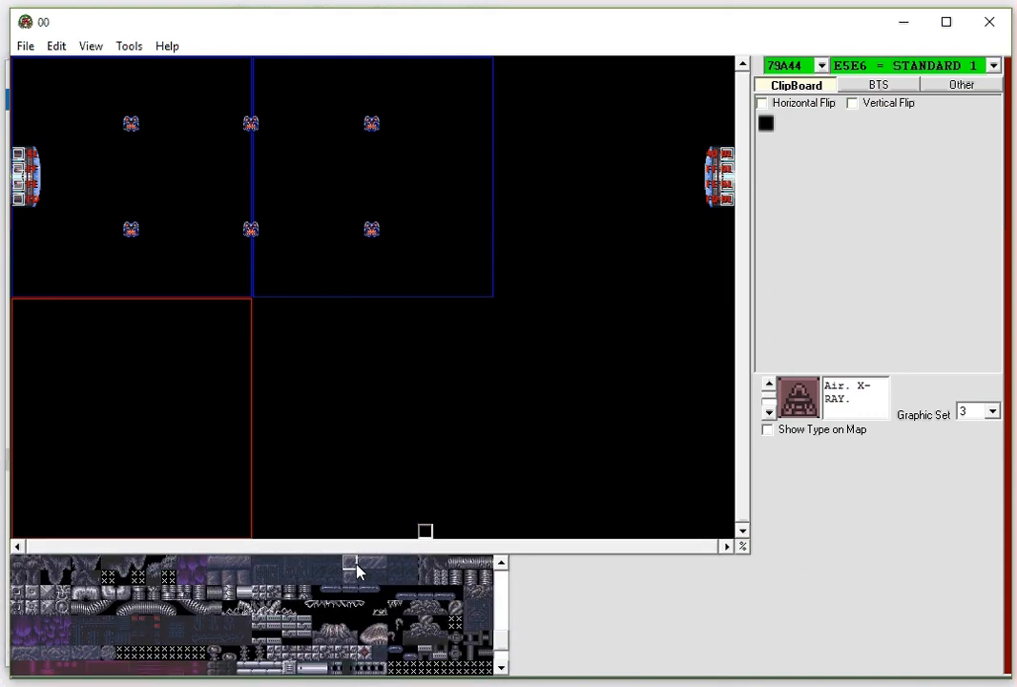
{"action": "left_click", "coordinate": [369, 570]}
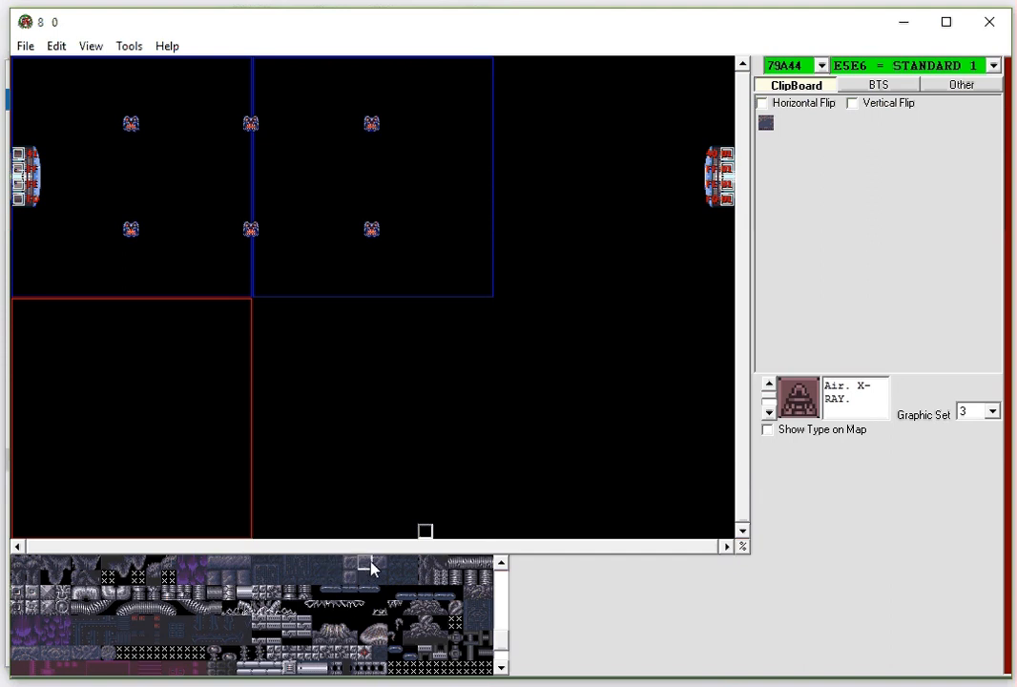
{"action": "left_click_drag", "start_coordinate": [369, 570], "coordinate": [377, 567]}
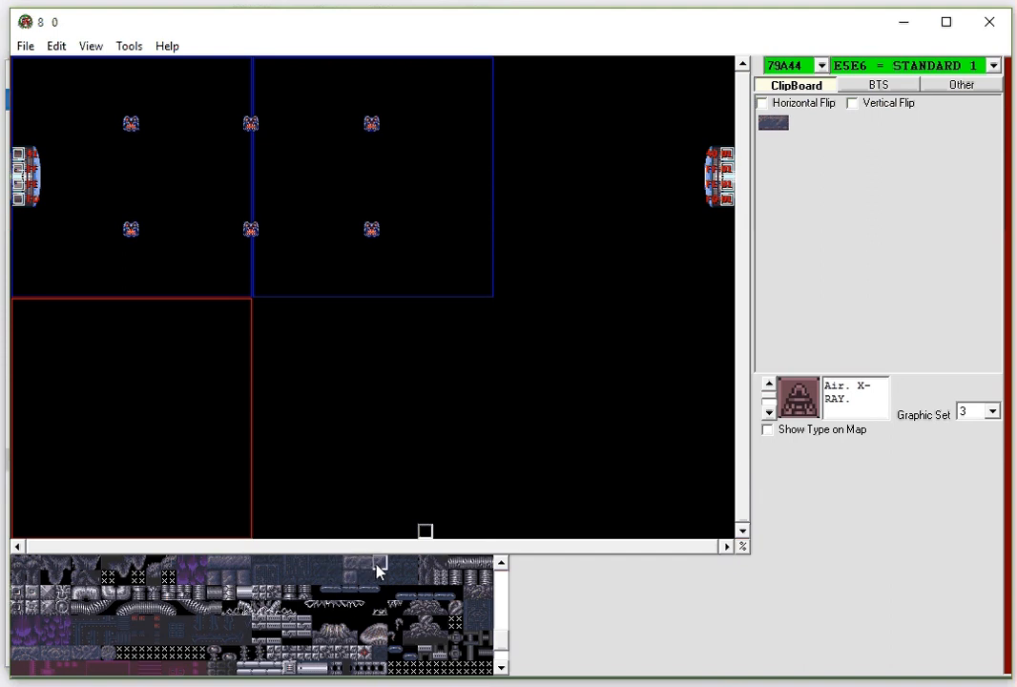
{"action": "right_click", "coordinate": [25, 221]}
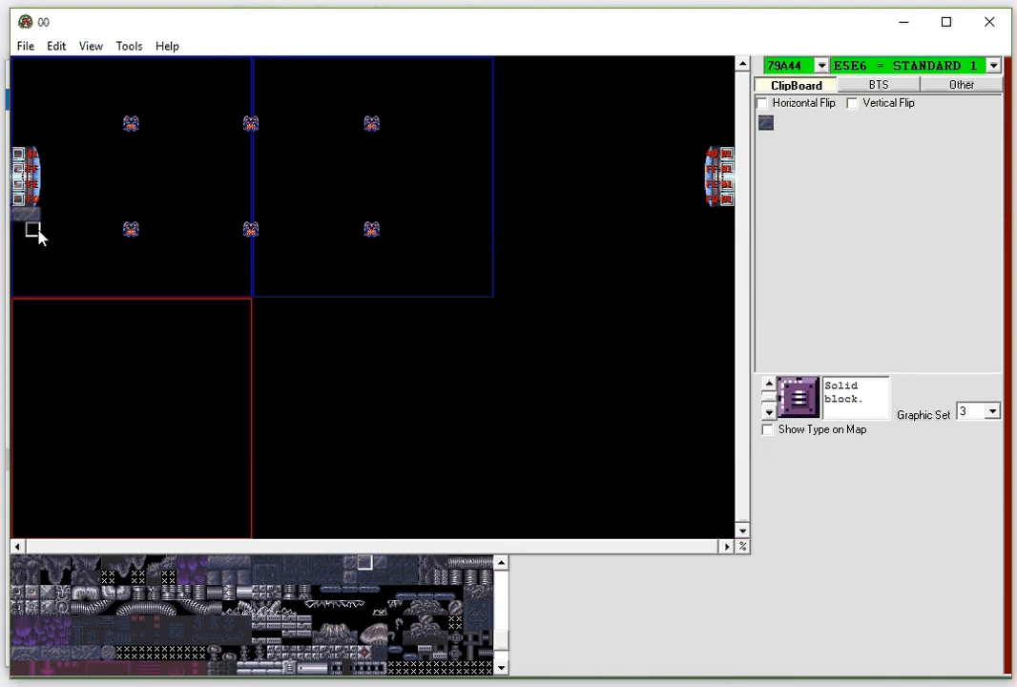
Step: Extend the one-block-high solid stone floor across all three upper screens to the right door
{"action": "left_click_drag", "start_coordinate": [17, 216], "coordinate": [295, 221]}
{"action": "left_click", "coordinate": [48, 214]}
{"action": "left_click_drag", "start_coordinate": [22, 215], "coordinate": [250, 218]}
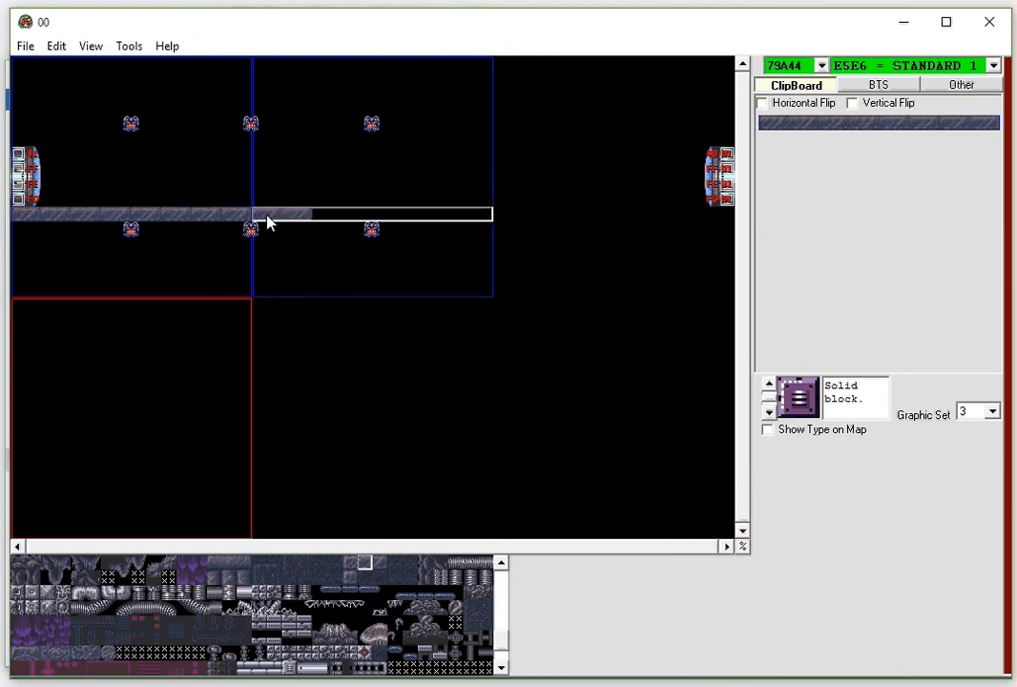
{"action": "left_click", "coordinate": [265, 222]}
{"action": "left_click", "coordinate": [507, 221]}
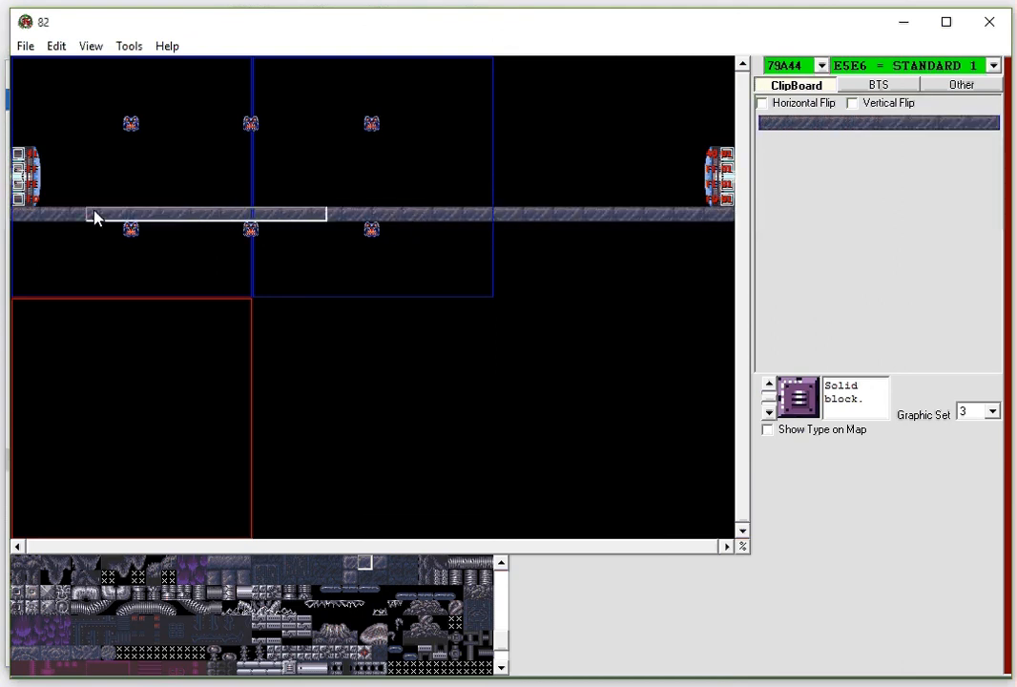
{"action": "right_click", "coordinate": [304, 220]}
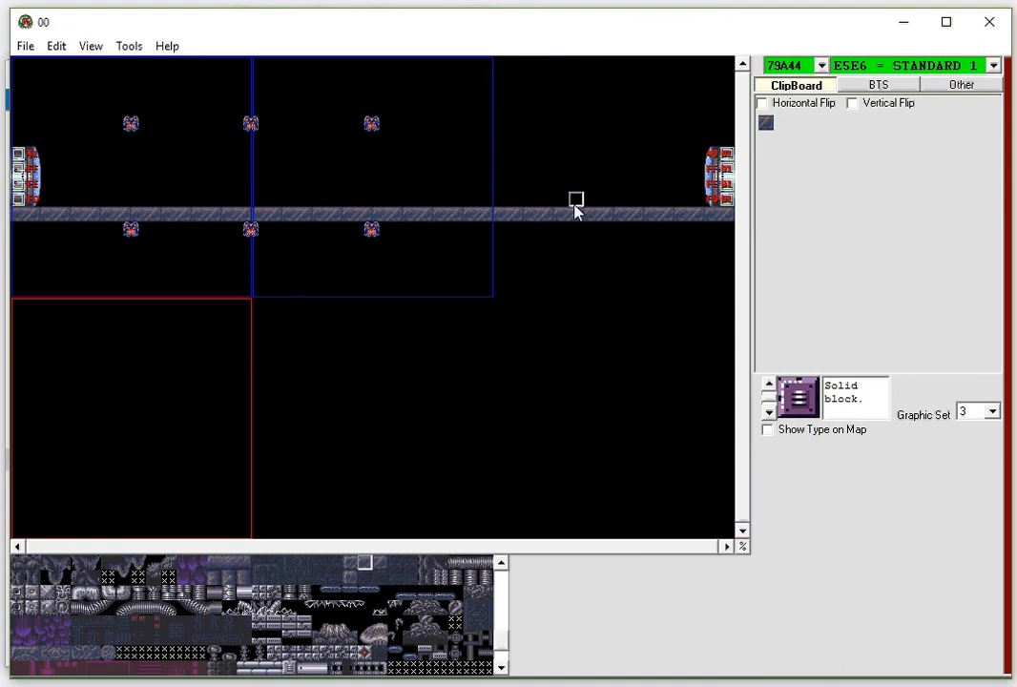
Step: Save the room, follow its right door to the adjoining room, and start a windowed Snes9X test there
{"action": "left_click", "coordinate": [26, 46]}
{"action": "left_click", "coordinate": [35, 88]}
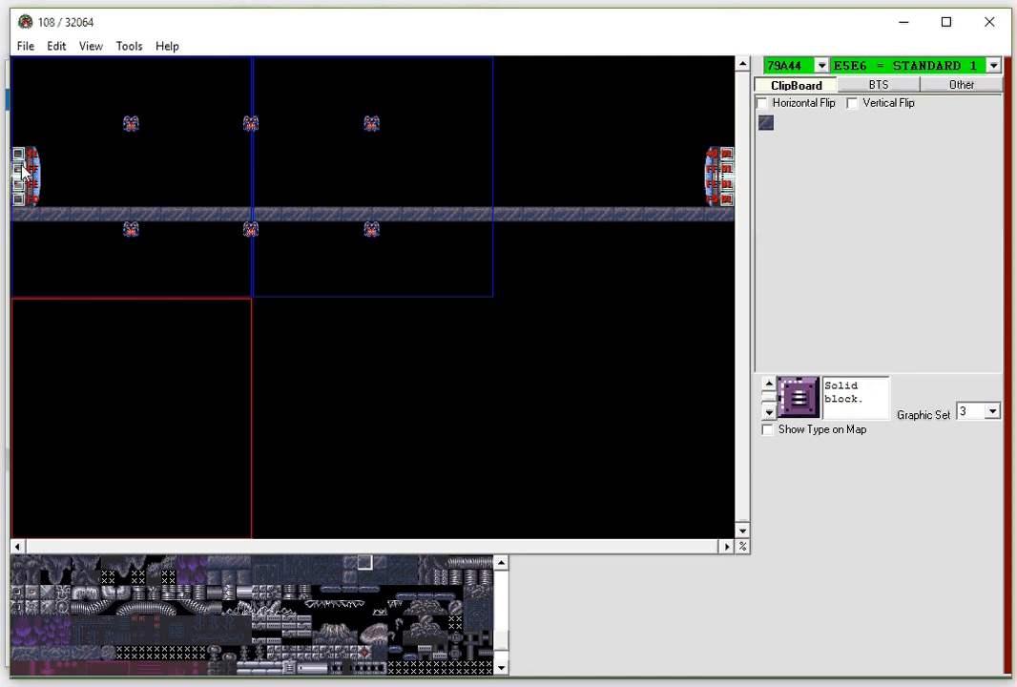
{"action": "double_click", "coordinate": [728, 162]}
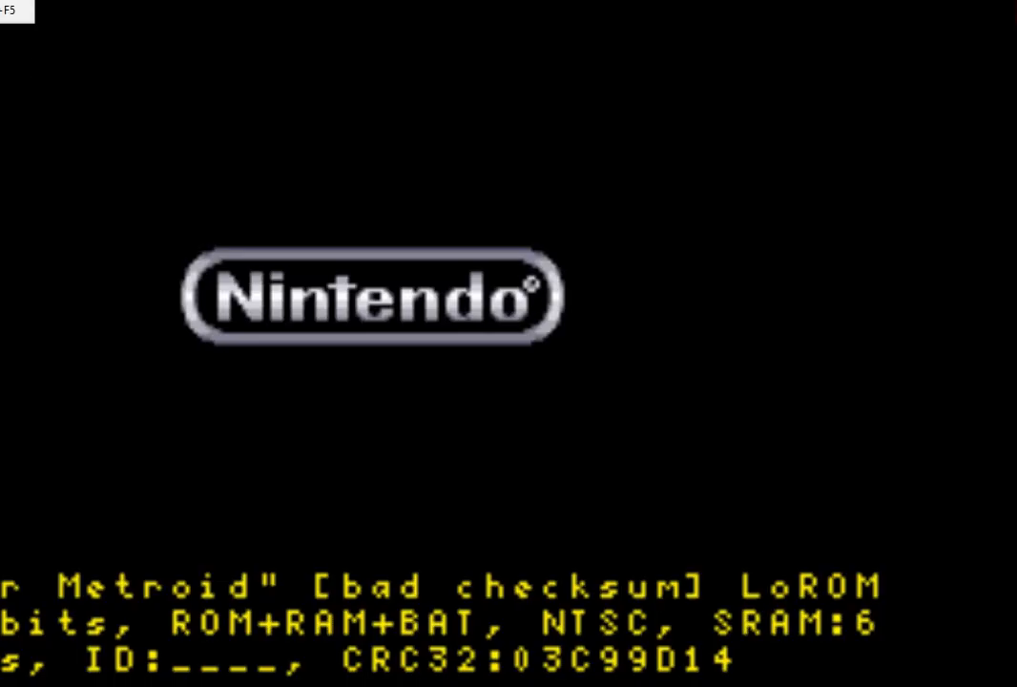
{"action": "key", "text": "alt+Return"}
{"action": "left_click_drag", "start_coordinate": [0, 0], "coordinate": [236, 23]}
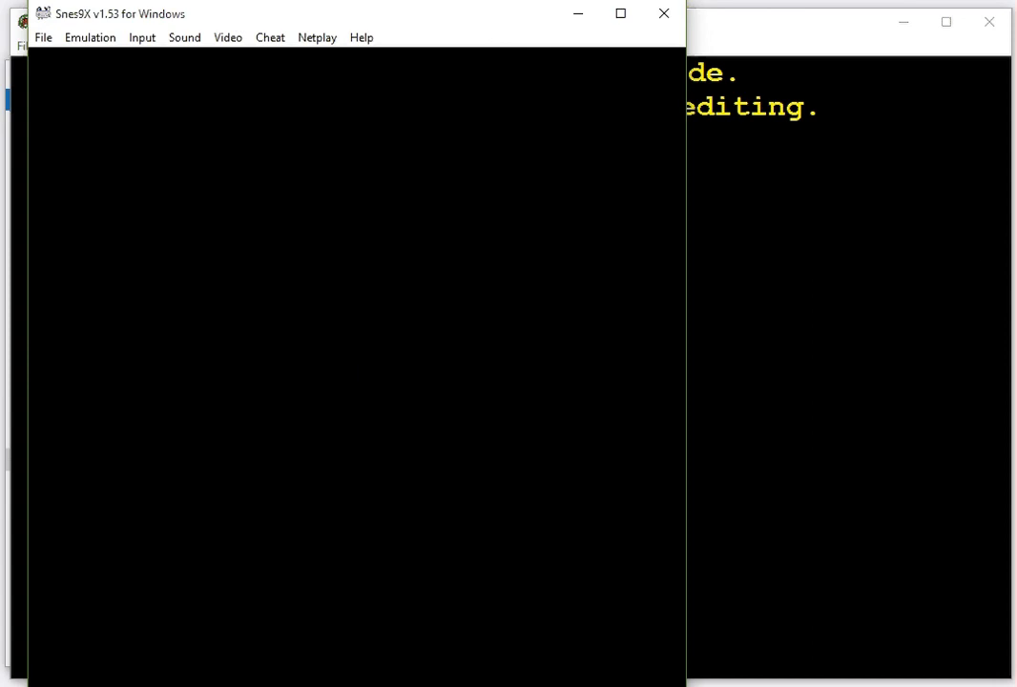
Step: Open the blue door on Samus's left with a shot and walk her through it into the edited room
{"action": "key", "text": "Right"}
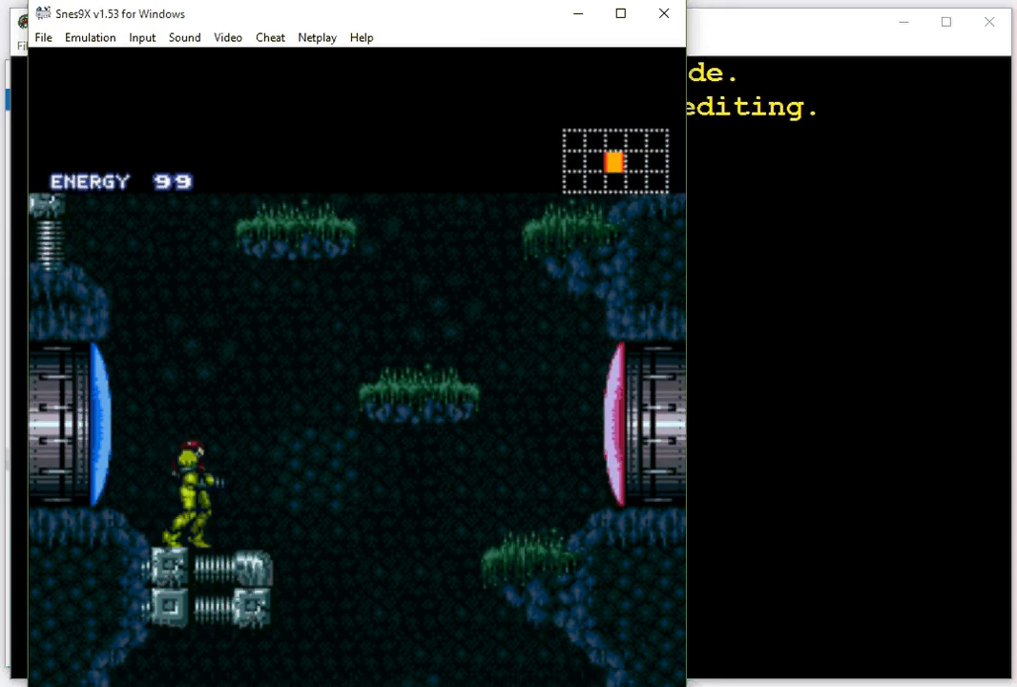
{"action": "key", "text": "Left"}
{"action": "key", "text": "d"}
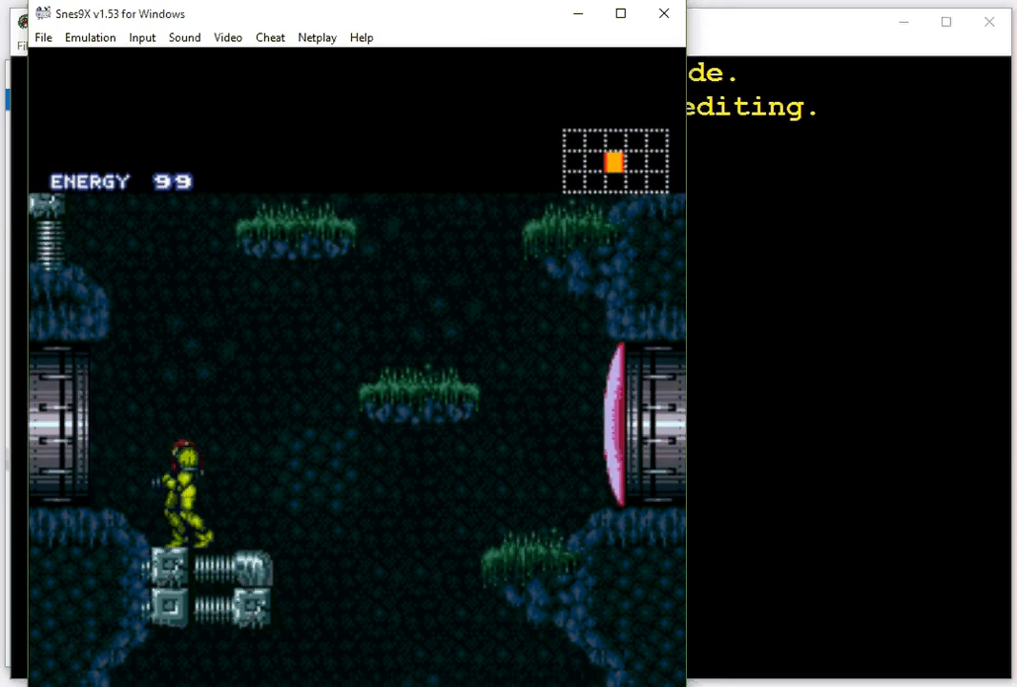
{"action": "key", "text": "Left"}
{"action": "key", "text": "v"}
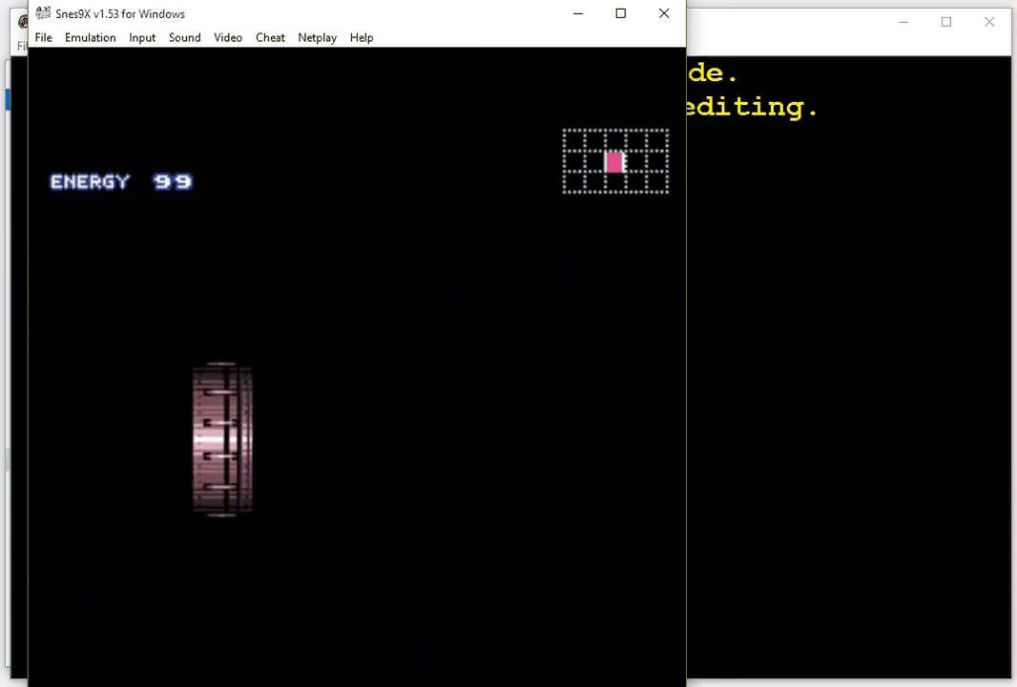
{"action": "key", "text": "Left"}
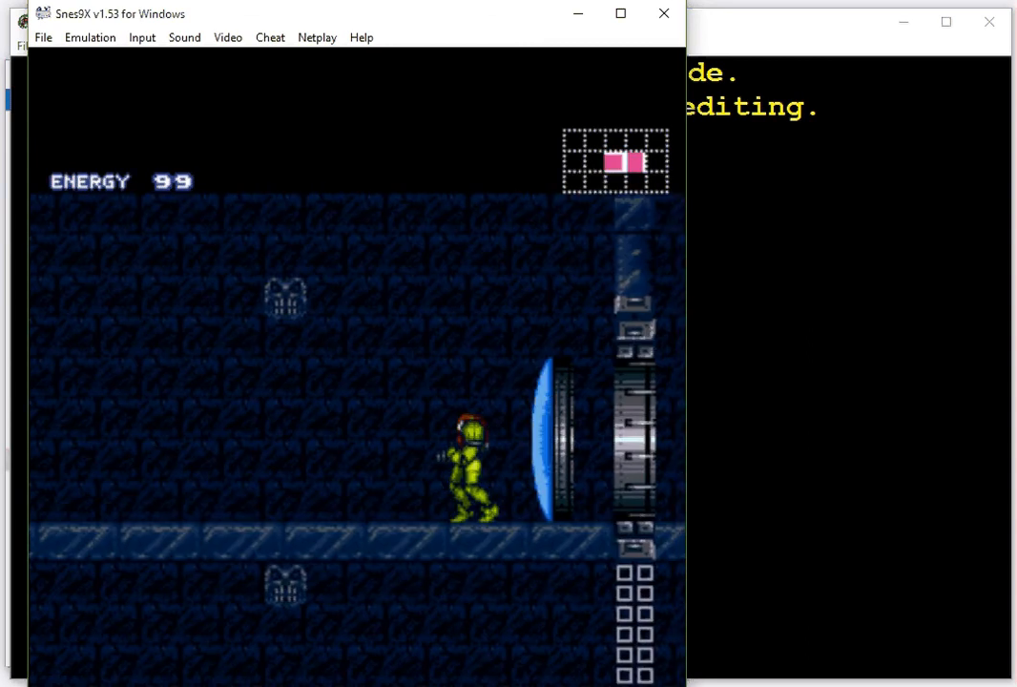
Step: Run Samus back and forth between the doors of the edited room to check the new width and floor
{"action": "key", "text": "Right"}
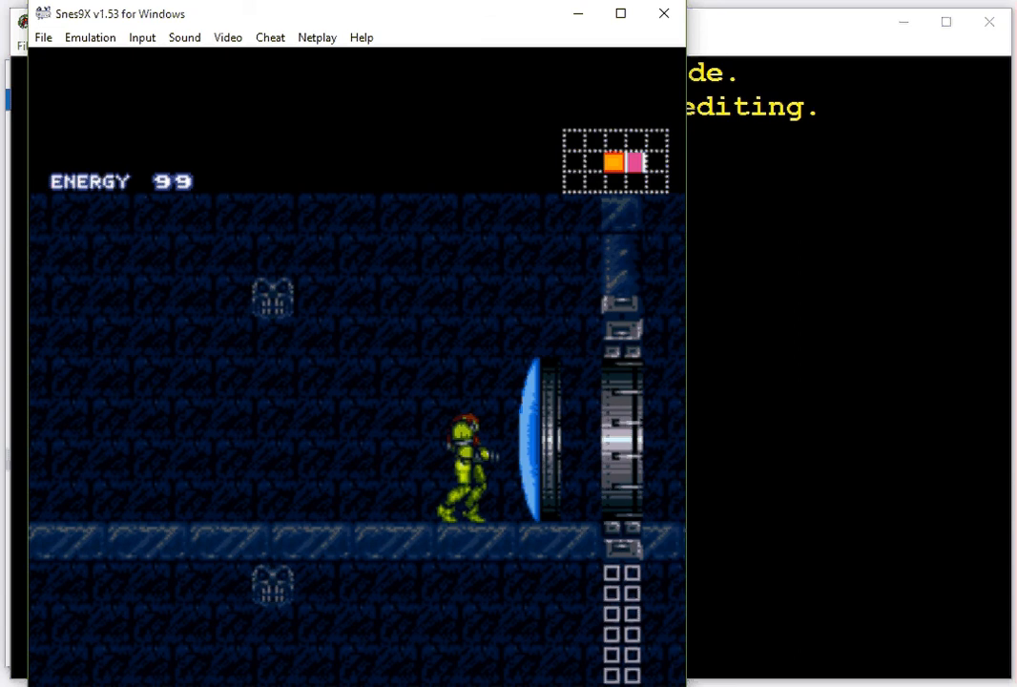
{"action": "key", "text": "Right"}
{"action": "key", "text": "Left"}
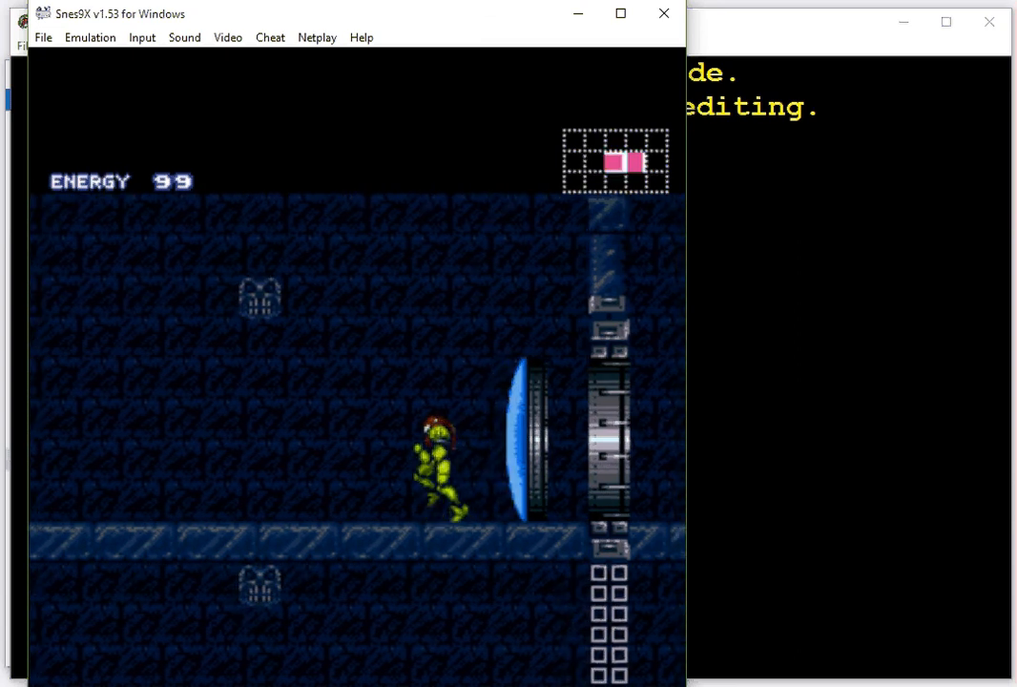
{"action": "key", "text": "Left"}
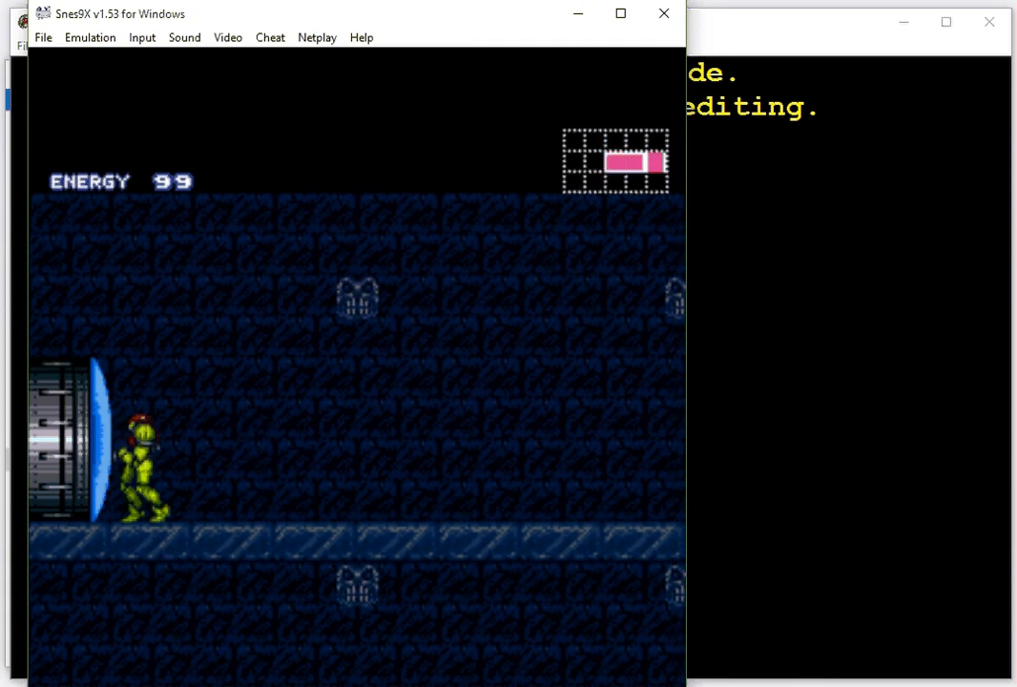
{"action": "key", "text": "Right"}
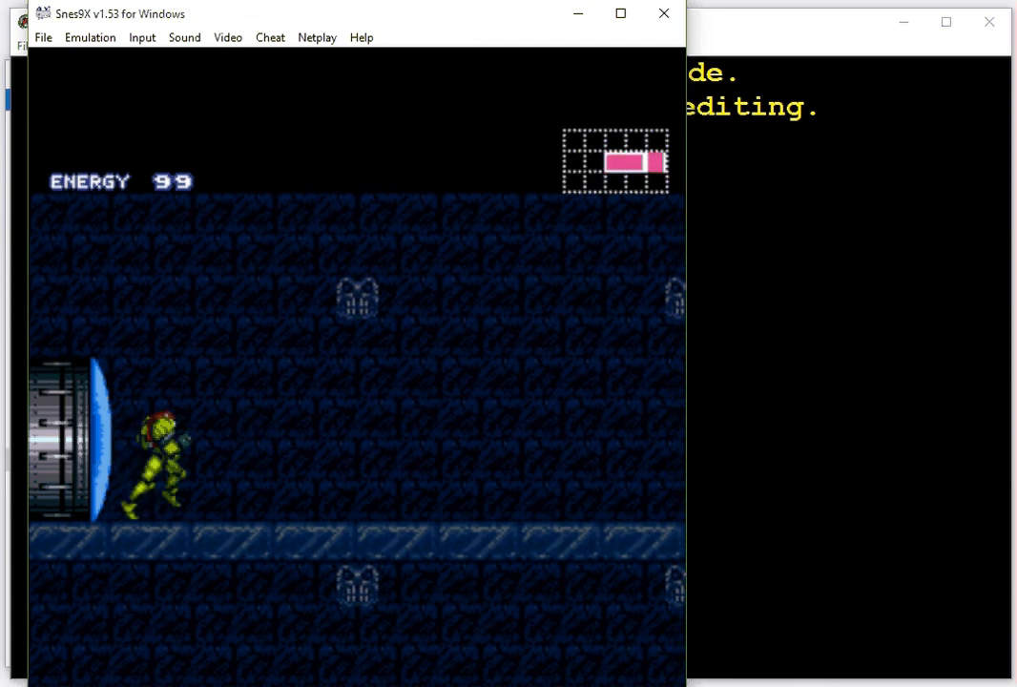
{"action": "key", "text": "Right"}
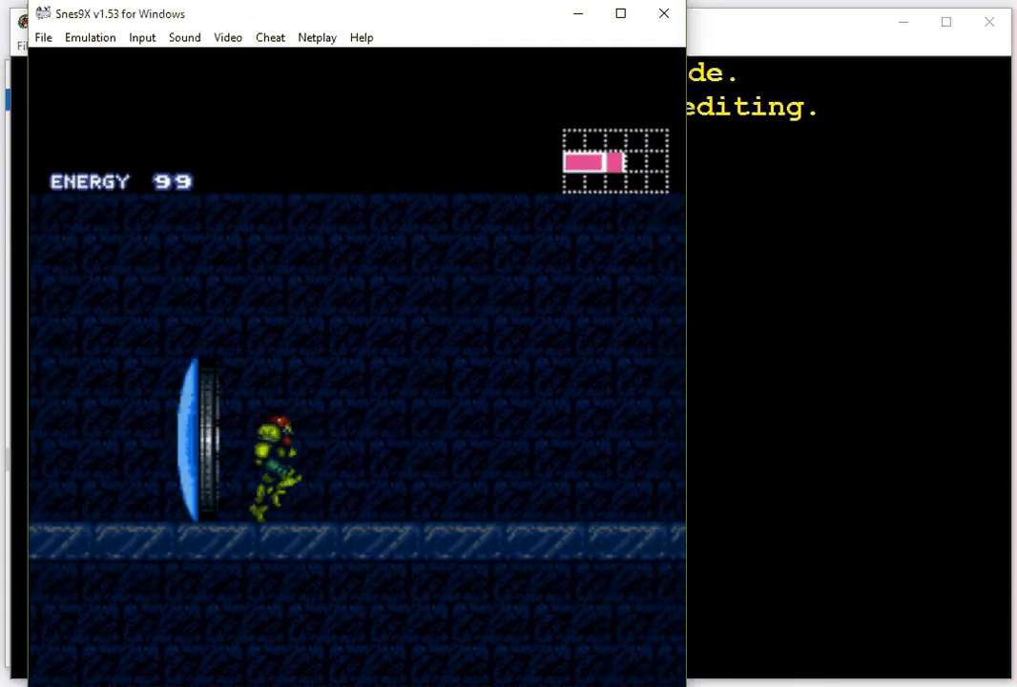
{"action": "key", "text": "Right"}
{"action": "key", "text": "Left"}
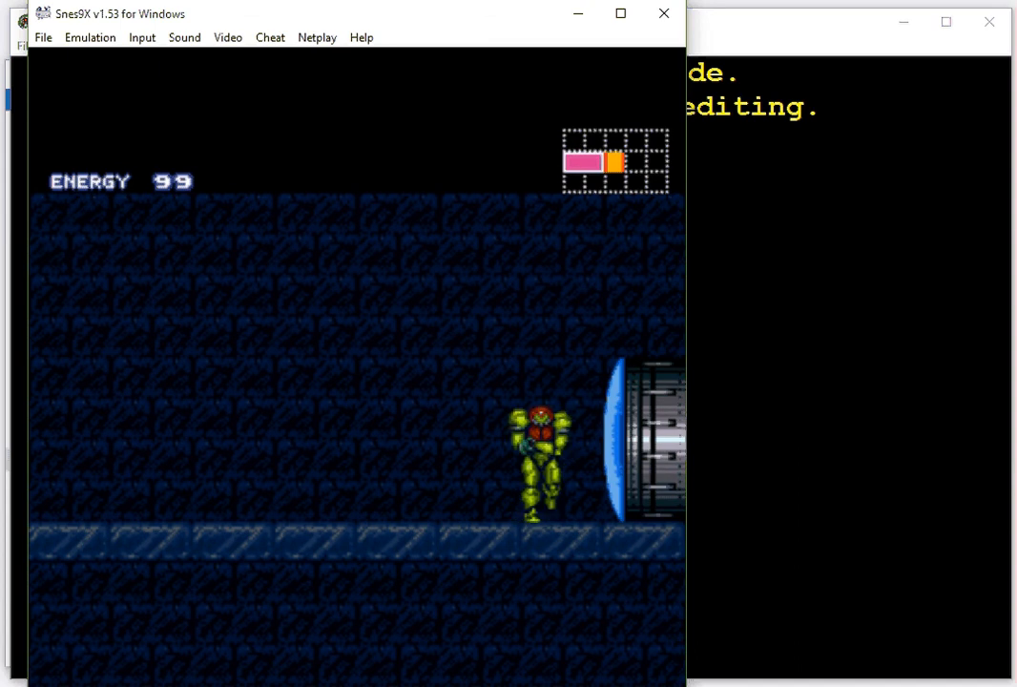
Step: End the Snes9X test and return in SMILE to room 79A44 through the blue door on the left side of room 792FD
{"action": "key", "text": "Left"}
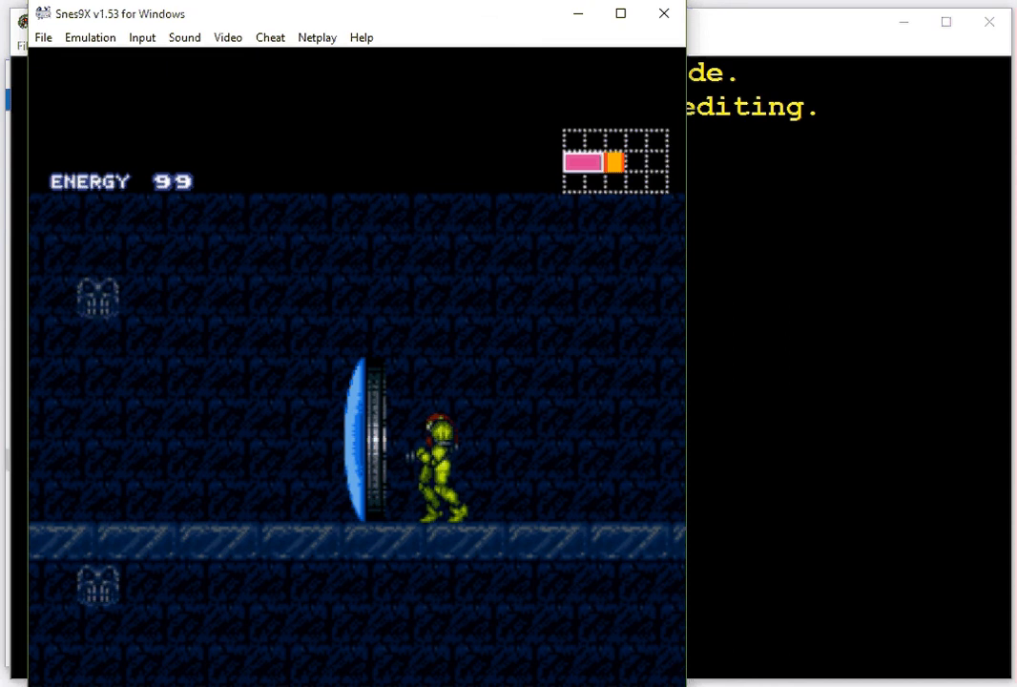
{"action": "left_click", "coordinate": [664, 13]}
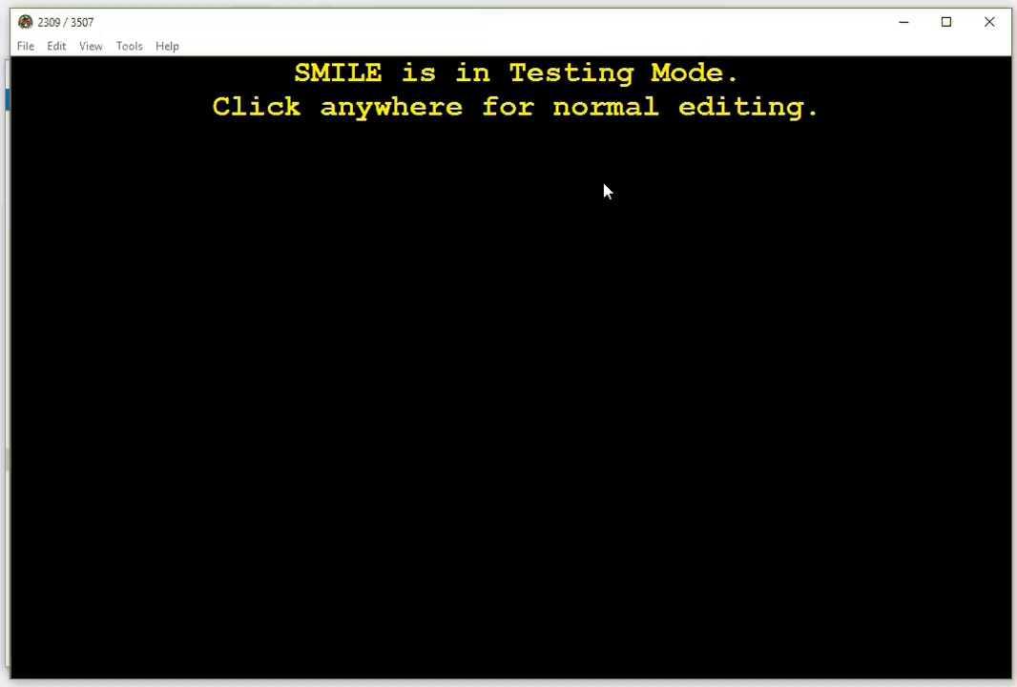
{"action": "left_click", "coordinate": [773, 132]}
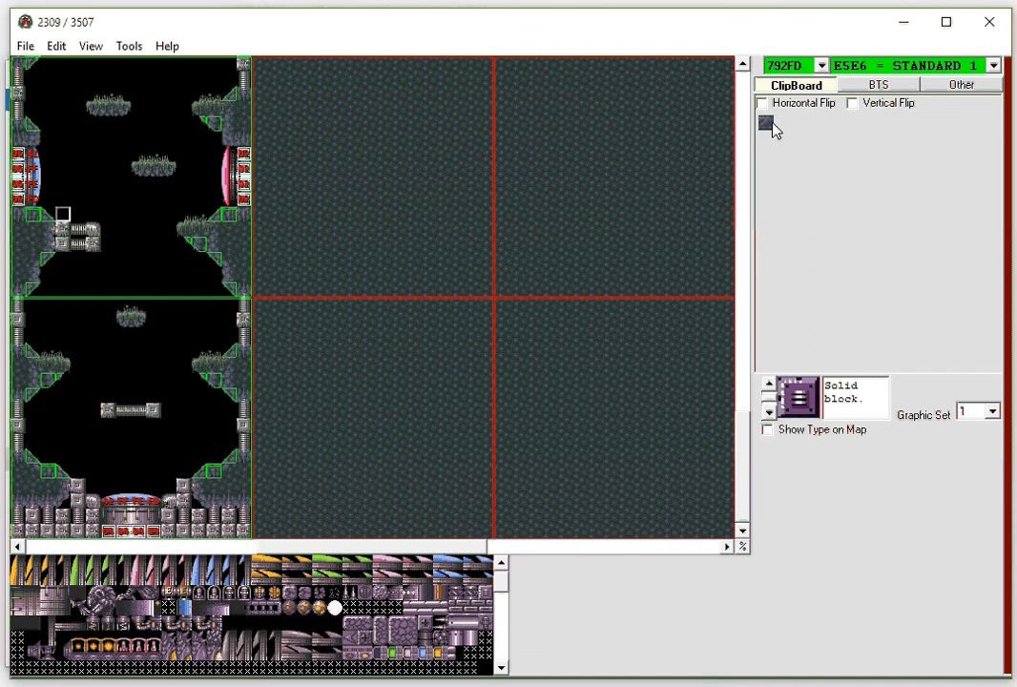
{"action": "double_click", "coordinate": [21, 160]}
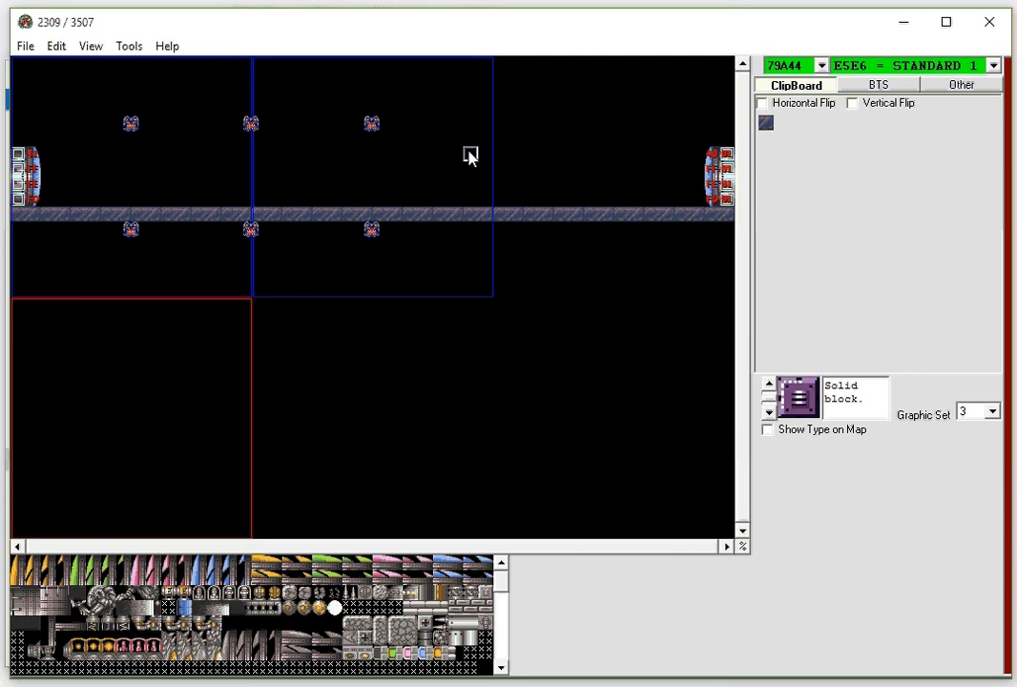
Step: Copy a single air block from the empty space above the floor as the current tile
{"action": "left_click_drag", "start_coordinate": [470, 155], "coordinate": [482, 203]}
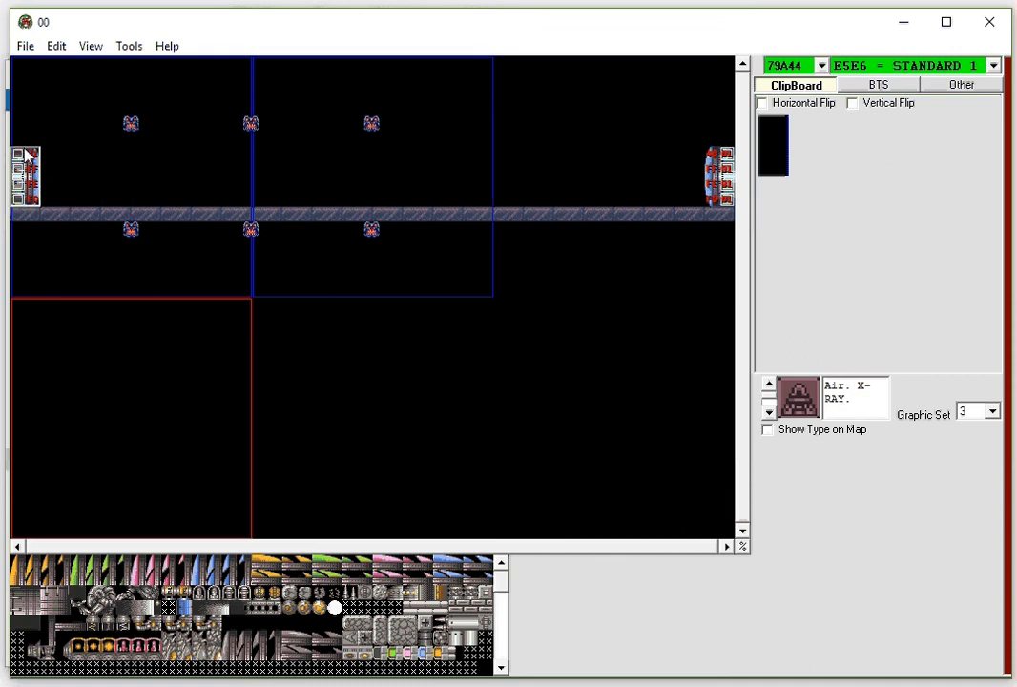
{"action": "right_click", "coordinate": [379, 158]}
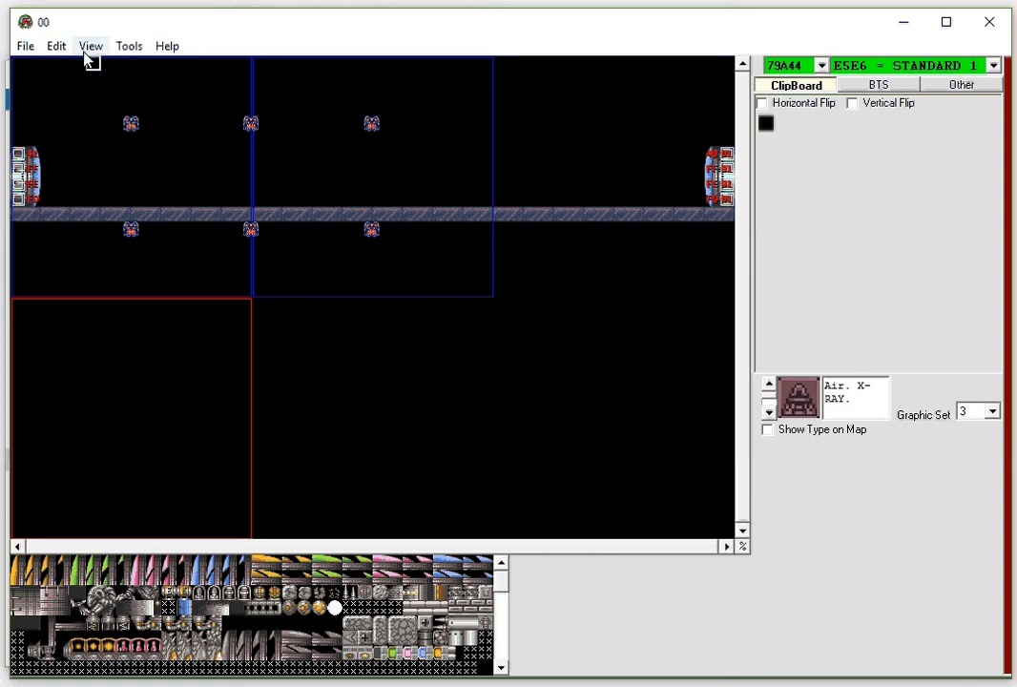
Step: Examine the area map in the Map Editor and return to the room in the Level Editor
{"action": "left_click", "coordinate": [121, 50]}
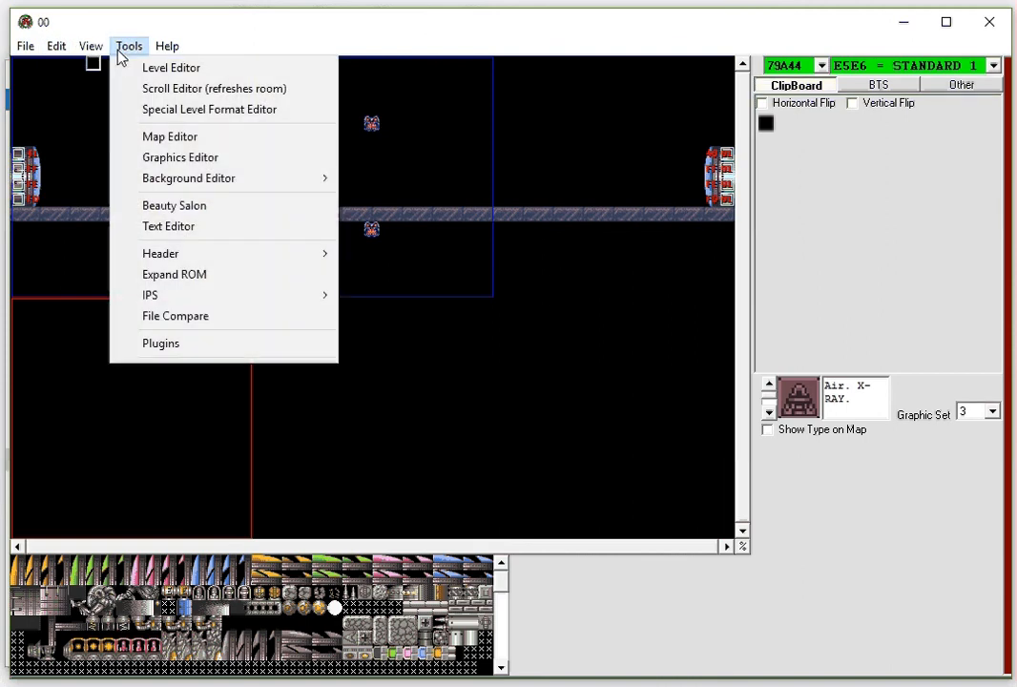
{"action": "left_click", "coordinate": [148, 143]}
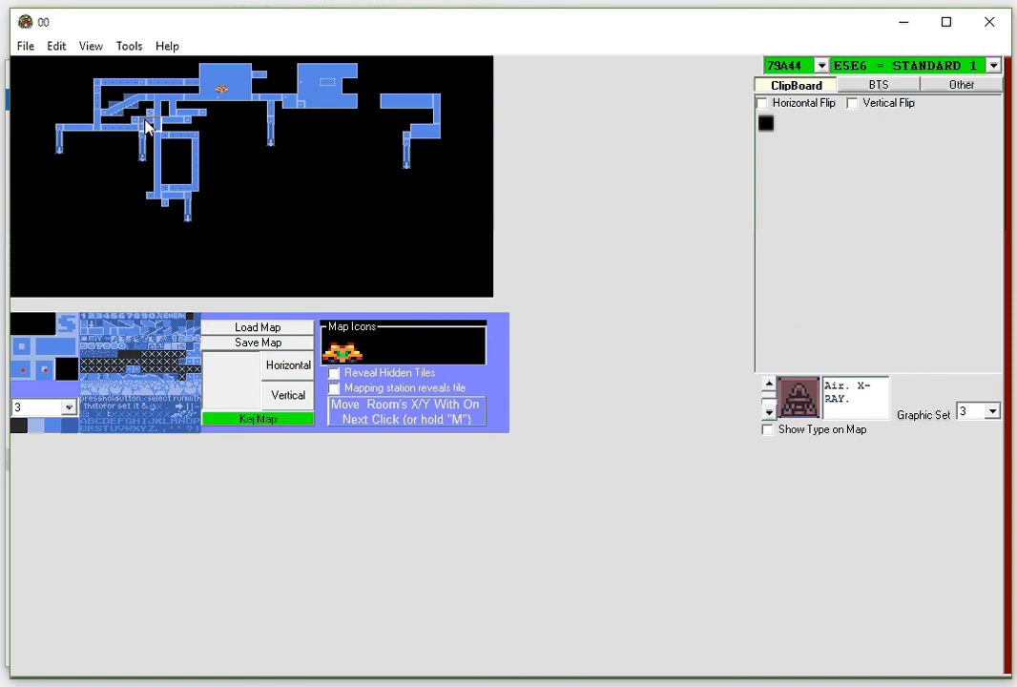
{"action": "left_click", "coordinate": [130, 50]}
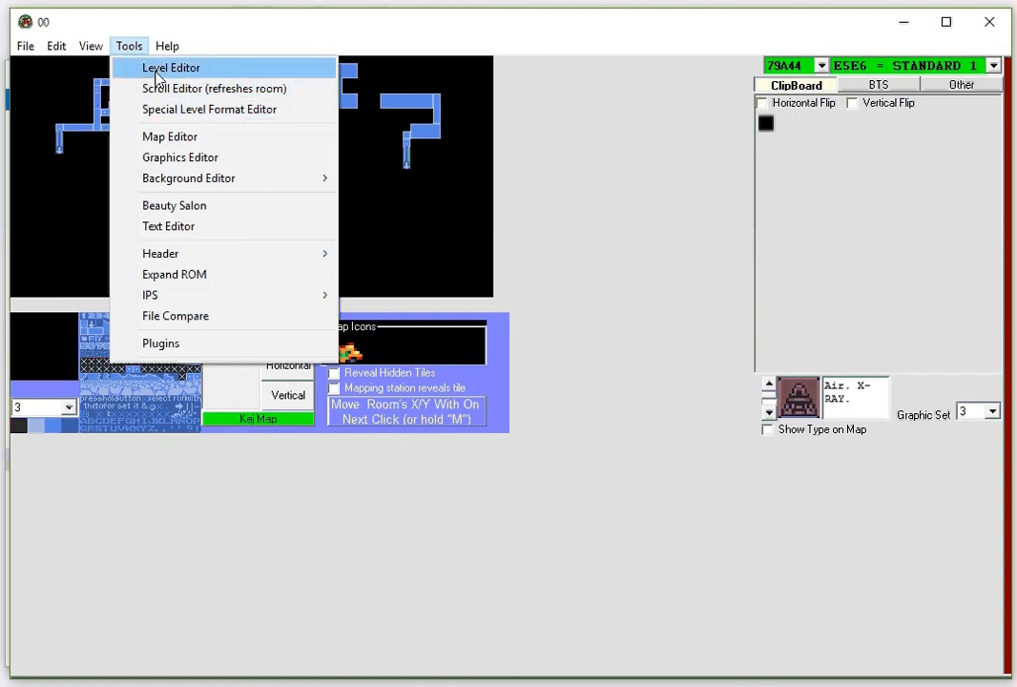
{"action": "left_click", "coordinate": [164, 75]}
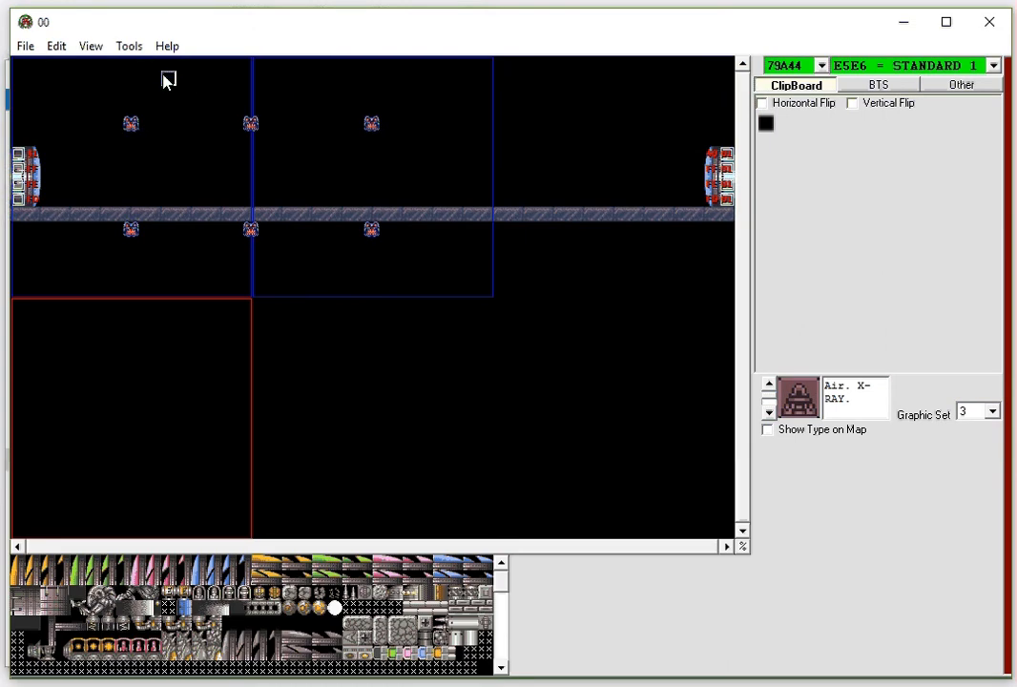